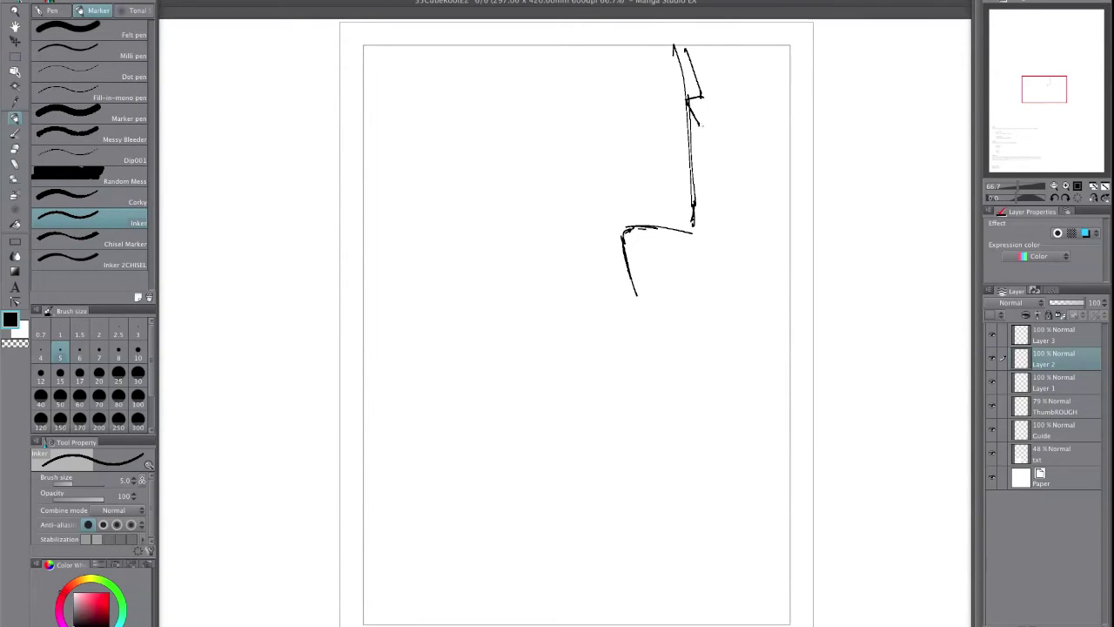
Sketch the hatted profile figure's face, beard, neck and shoulder line near the page's upper corner with the Inker marker.
left_click_drag(712, 149, 701, 198)
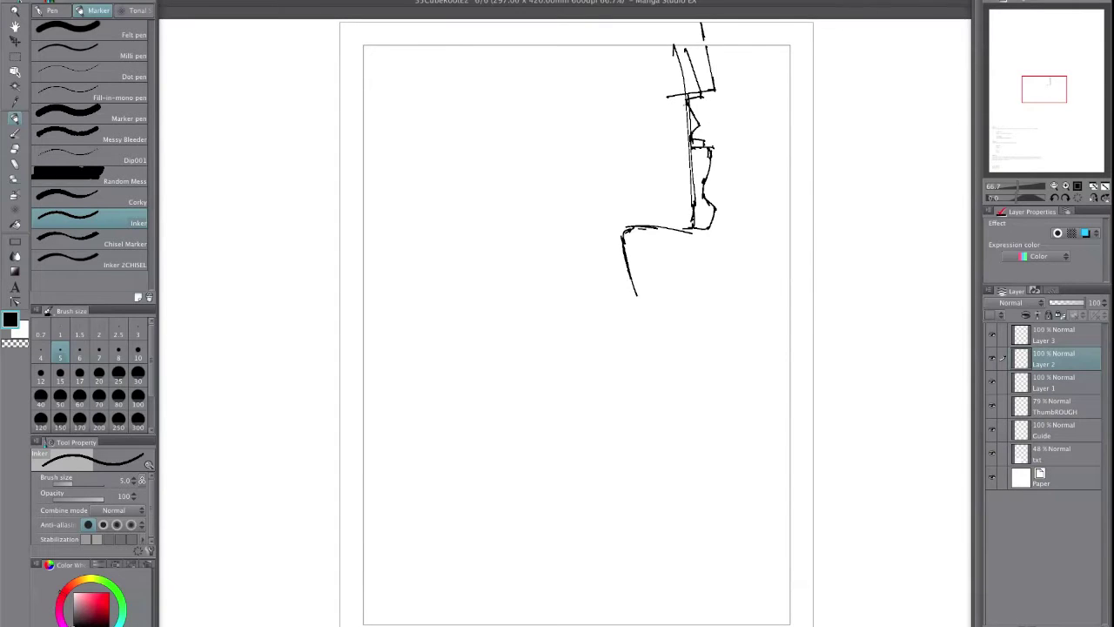
mouse_move(659, 46)
left_mouse_down()
mouse_move(666, 131)
mouse_move(599, 209)
left_mouse_up()
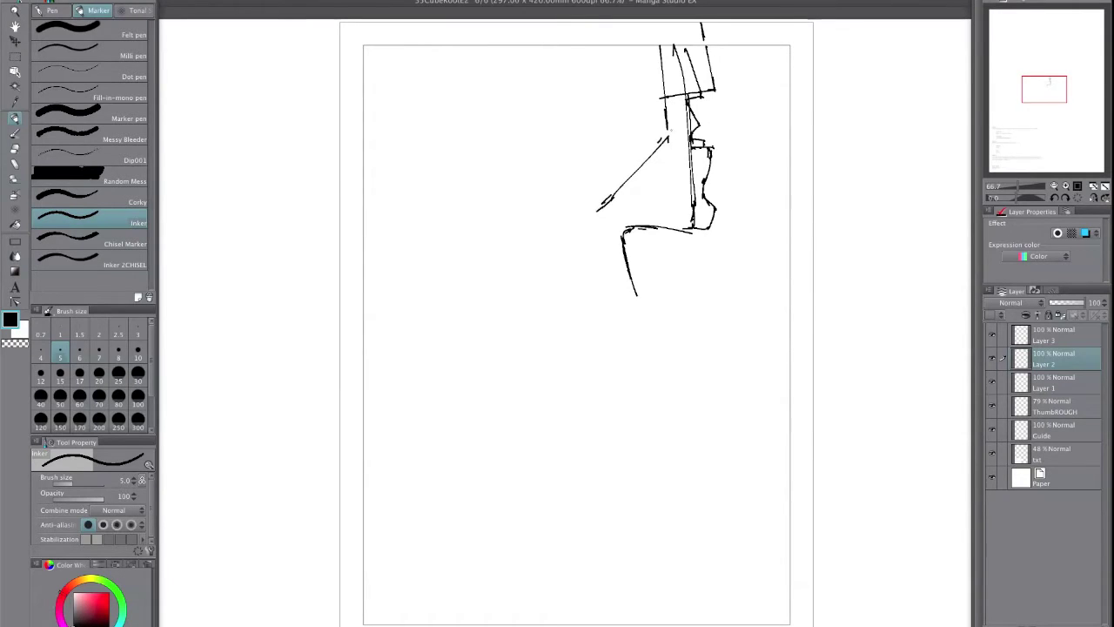
left_click_drag(676, 129, 673, 177)
mouse_move(662, 180)
left_mouse_down()
mouse_move(622, 237)
mouse_move(636, 290)
left_mouse_up()
key("e")
key("p")
mouse_move(684, 228)
left_mouse_down()
mouse_move(670, 236)
mouse_move(684, 288)
mouse_move(774, 348)
left_mouse_up()
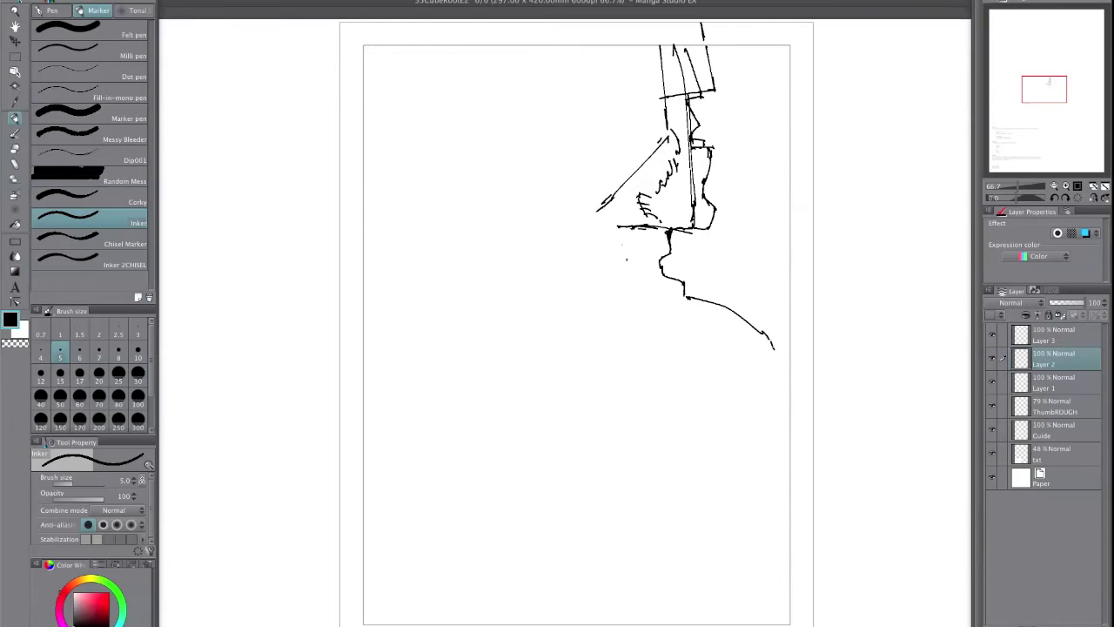
On Layer 1, draw a boxy upright device with corner brackets and an overlapping side plate inside the page's opposite upper corner.
key("alt+bracketleft")
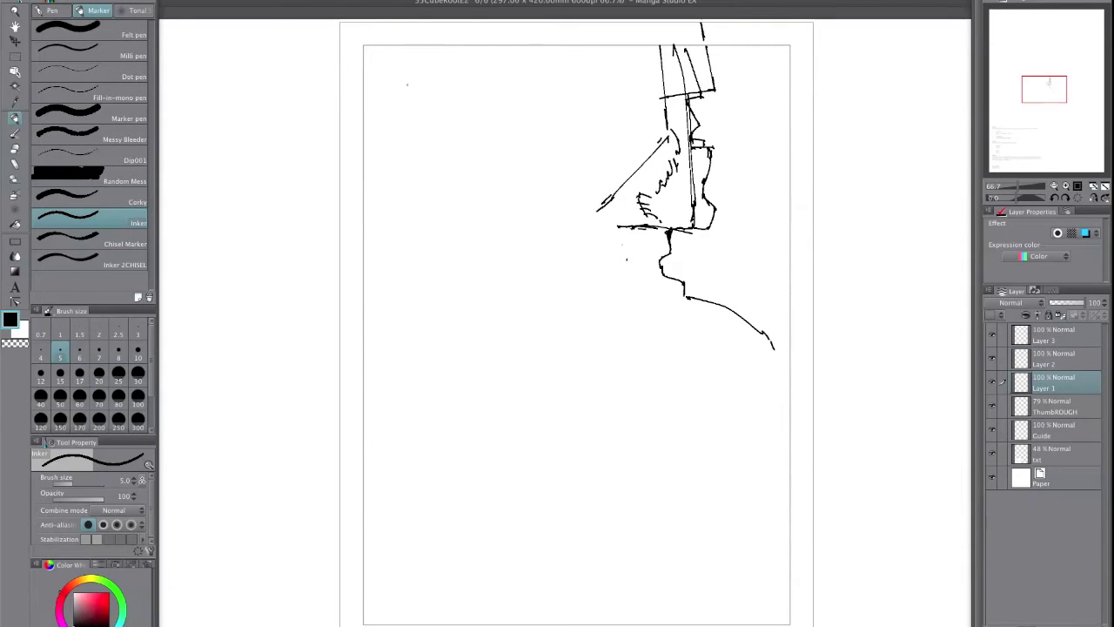
mouse_move(372, 81)
left_mouse_down()
mouse_move(374, 177)
mouse_move(406, 83)
mouse_move(405, 166)
left_mouse_up()
left_click_drag(409, 97, 404, 181)
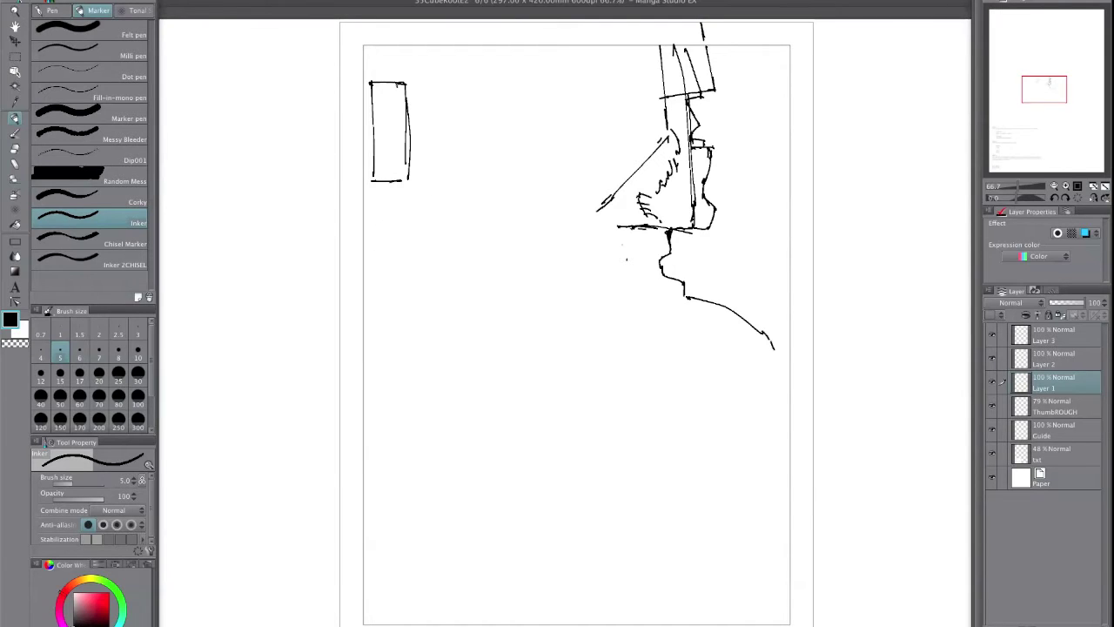
left_click_drag(397, 83, 398, 96)
left_click_drag(398, 84, 414, 94)
left_click_drag(397, 94, 415, 94)
left_click_drag(394, 168, 420, 167)
left_click_drag(420, 170, 398, 176)
mouse_move(364, 105)
left_mouse_down()
mouse_move(388, 152)
mouse_move(362, 162)
left_mouse_up()
left_click_drag(364, 161, 384, 160)
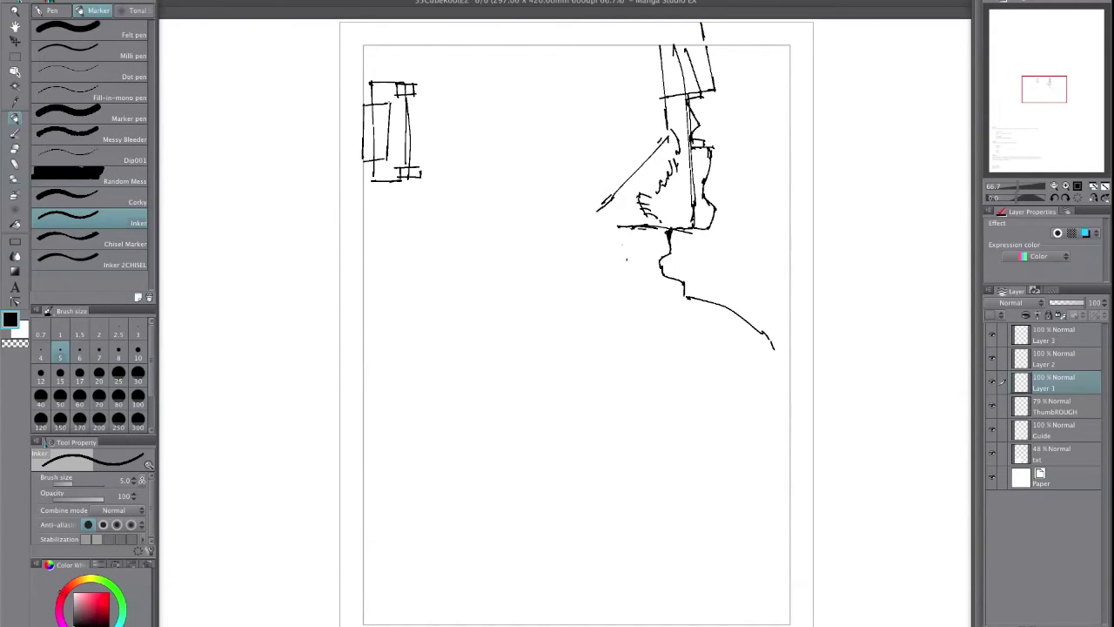
Add round knobs to the device's upper outer corner and erase the overlapping lines around them.
mouse_move(389, 98)
left_mouse_down()
mouse_move(372, 76)
mouse_move(389, 114)
left_mouse_up()
key("ctrl+z")
key("e")
mouse_move(373, 109)
left_mouse_down()
mouse_move(374, 156)
mouse_move(407, 176)
left_mouse_up()
key("p")
left_click_drag(406, 86, 488, 101)
key("ctrl+z")
left_click_drag(408, 167, 483, 171)
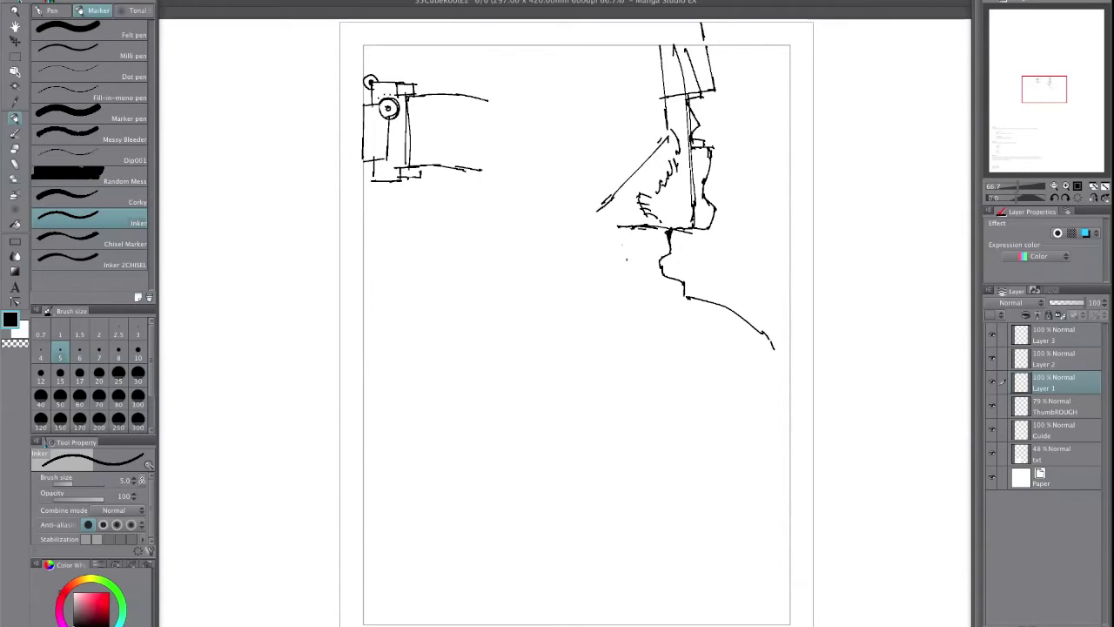
left_click_drag(483, 97, 482, 167)
left_click_drag(481, 96, 505, 102)
left_click_drag(472, 170, 494, 174)
key("ctrl+z")
key("ctrl+z")
key("ctrl+z")
key("ctrl+z")
key("ctrl+z")
key("ctrl+z")
key("ctrl+z")
key("ctrl+z")
Draw the device's upper and lower body edges and close them with a tall, narrow end panel.
mouse_move(407, 99)
left_mouse_down()
mouse_move(479, 93)
mouse_move(471, 99)
left_mouse_up()
key("ctrl+z")
key("ctrl+z")
key("ctrl+z")
key("ctrl+z")
key("ctrl+z")
mouse_move(422, 167)
left_mouse_down()
mouse_move(470, 162)
mouse_move(453, 170)
left_mouse_up()
key("ctrl+z")
left_click_drag(471, 85, 472, 176)
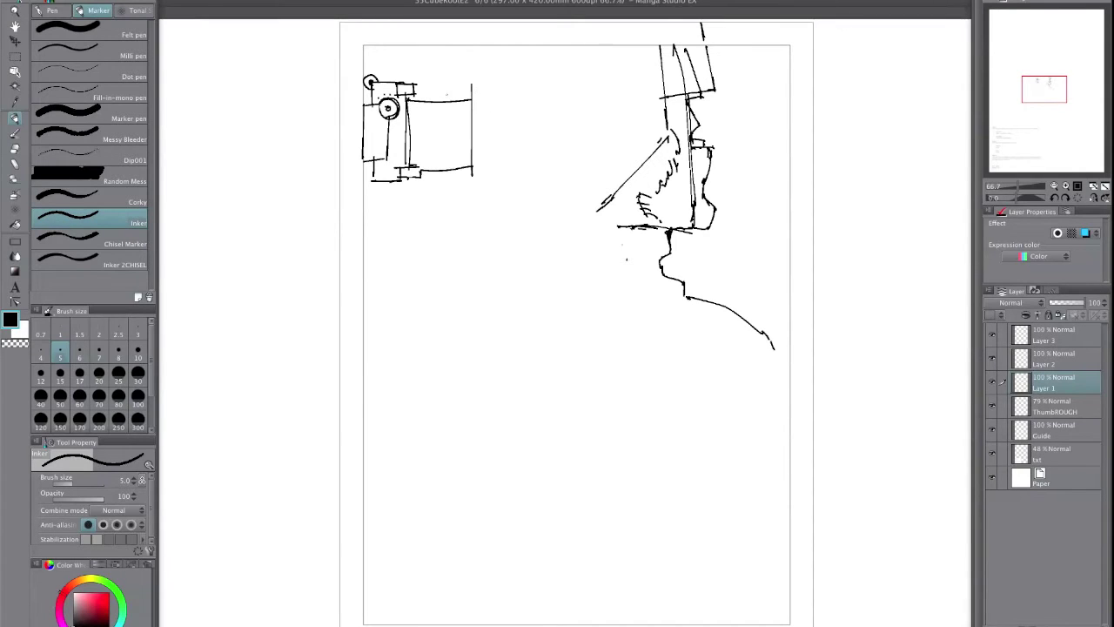
left_click_drag(468, 93, 496, 92)
left_click_drag(470, 170, 495, 168)
mouse_move(495, 91)
left_mouse_down()
mouse_move(493, 175)
mouse_move(494, 96)
mouse_move(478, 160)
left_mouse_up()
left_click_drag(499, 97, 492, 160)
Draw two inset window panels inside the middle section of the device.
mouse_move(415, 105)
left_mouse_down()
mouse_move(415, 135)
mouse_move(438, 106)
mouse_move(442, 135)
left_mouse_up()
mouse_move(415, 135)
left_mouse_down()
mouse_move(440, 135)
mouse_move(446, 161)
mouse_move(410, 164)
left_mouse_up()
mouse_move(454, 106)
left_mouse_down()
mouse_move(452, 161)
mouse_move(469, 103)
left_mouse_up()
left_click_drag(453, 162, 470, 160)
left_click_drag(458, 108, 458, 132)
mouse_move(458, 108)
left_mouse_down()
mouse_move(474, 107)
mouse_move(470, 132)
left_mouse_up()
Enlarge and reposition the device drawing on Layer 1 so it reaches further toward the middle of the page.
key("space")
left_click_drag(415, 414, 459, 437)
key("k")
key("super+t")
left_click_drag(567, 149, 564, 136)
key("super+z")
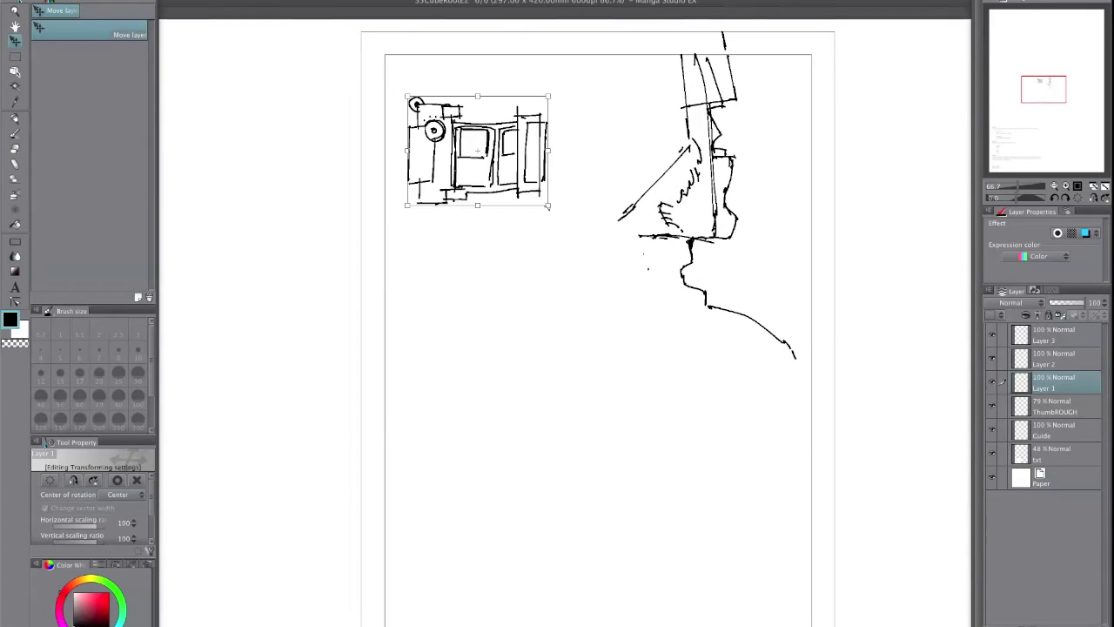
left_click_drag(549, 206, 581, 230)
left_click_drag(626, 128, 622, 110)
mouse_move(541, 208)
left_mouse_down()
mouse_move(554, 202)
mouse_move(538, 201)
left_mouse_up()
left_click_drag(616, 234, 610, 241)
key("Return")
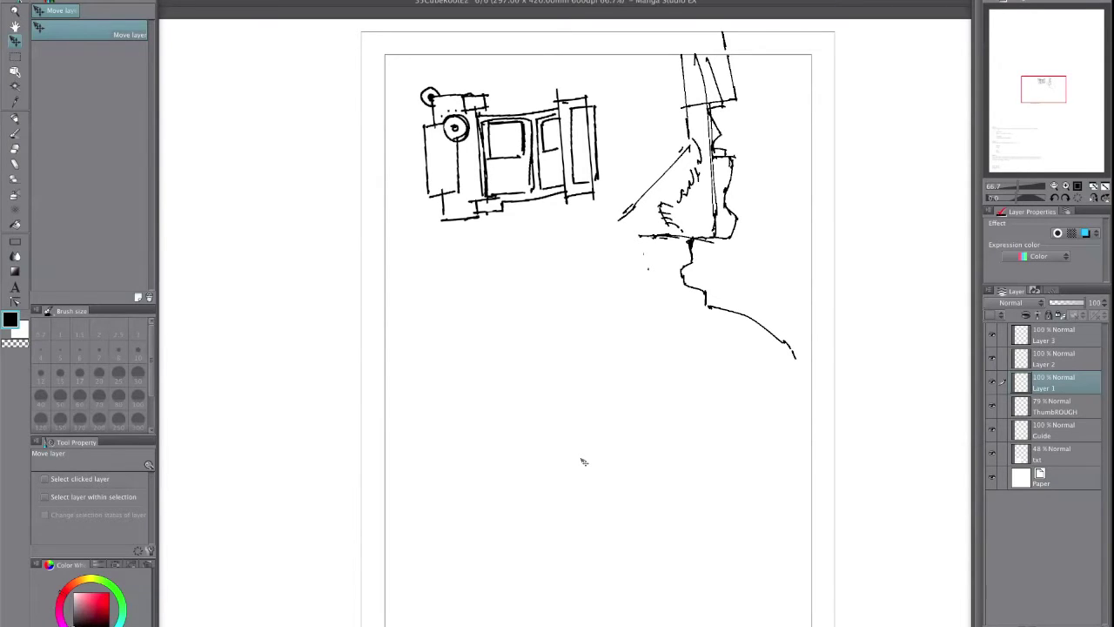
On Layer 2, add hatching to the profile figure's beard and outline a second figure behind the device.
left_click(1052, 358)
key("p")
key("p")
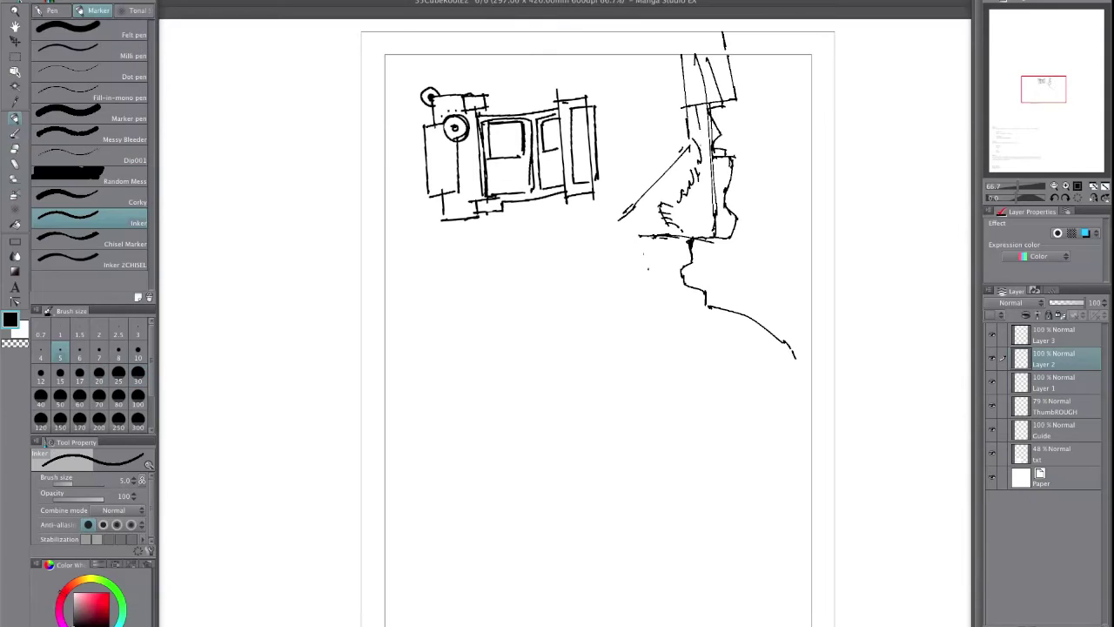
left_click_drag(702, 122, 708, 218)
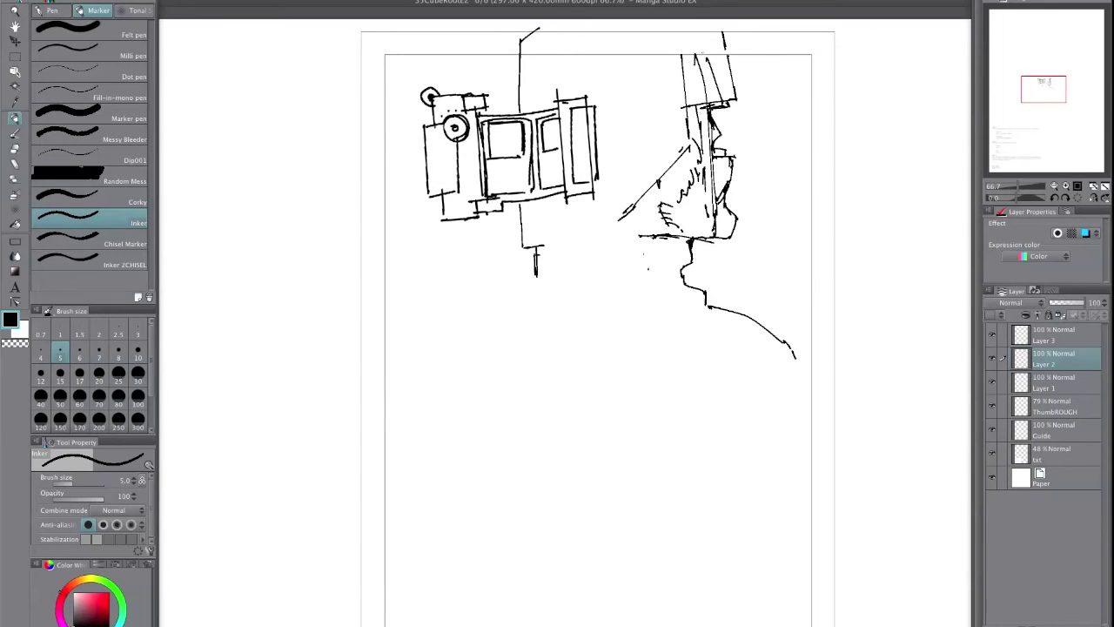
Draw a raised hand gripping a bar over the profile figure's shoulder, and add the second figure's sloping shoulder line.
left_click_drag(746, 305, 771, 248)
left_click_drag(801, 253, 783, 319)
mouse_move(770, 246)
left_mouse_down()
mouse_move(802, 252)
mouse_move(732, 301)
mouse_move(757, 272)
mouse_move(784, 281)
mouse_move(776, 330)
left_mouse_up()
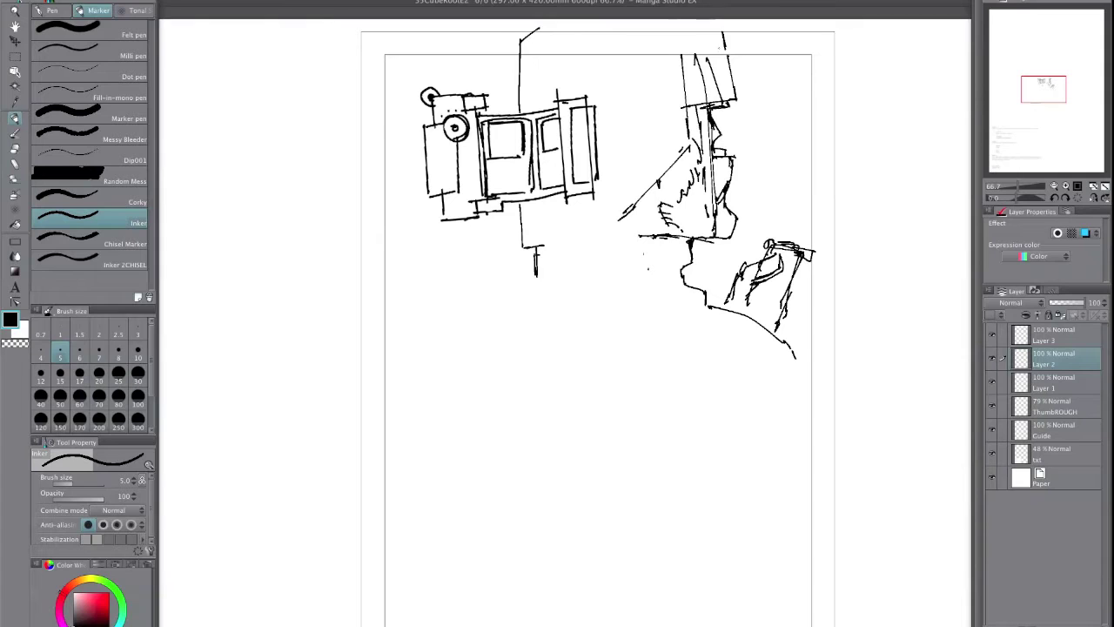
left_click_drag(725, 33, 731, 66)
key("ctrl+z")
left_click_drag(521, 295, 473, 340)
On Layer 1, draw background frame lines along the page's upper border and sides, with horizontal edges closing them behind both figures.
left_click(1053, 336)
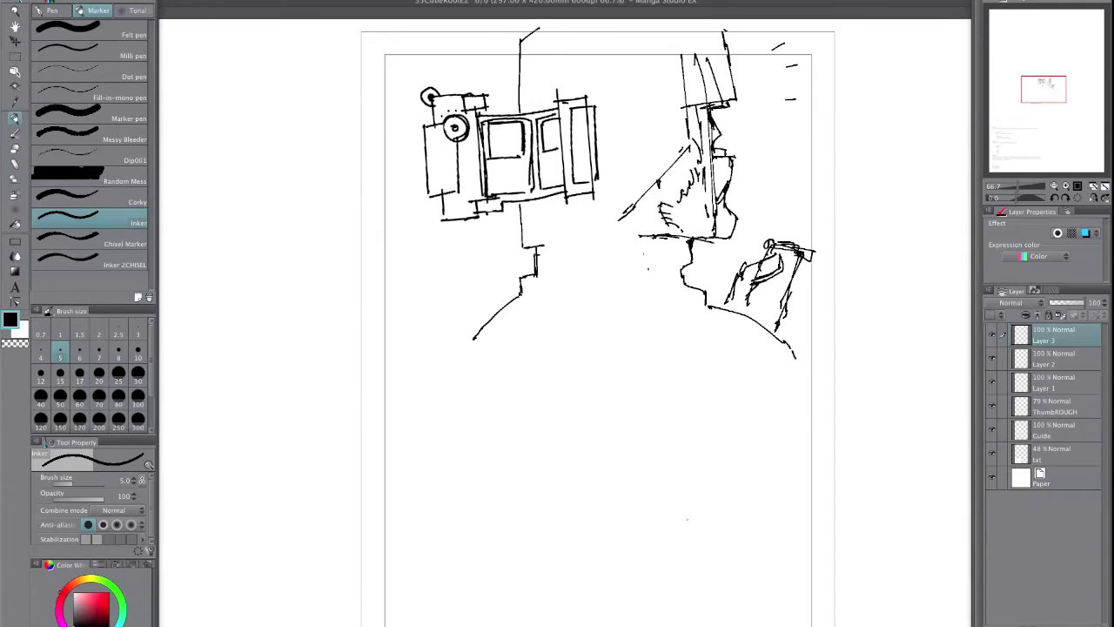
left_click(1062, 383)
mouse_move(382, 54)
left_mouse_down()
mouse_move(813, 54)
mouse_move(813, 212)
left_mouse_up()
left_click_drag(383, 54, 388, 268)
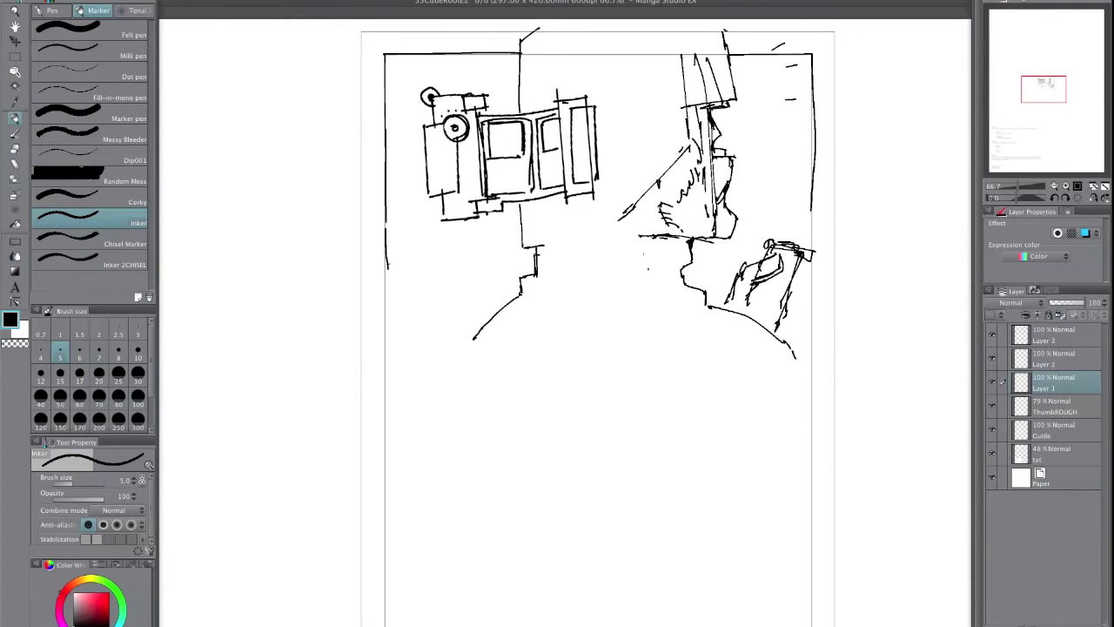
left_click_drag(812, 207, 811, 226)
left_click(530, 225)
left_click_drag(387, 237, 522, 236)
left_click_drag(740, 219, 814, 218)
key("e")
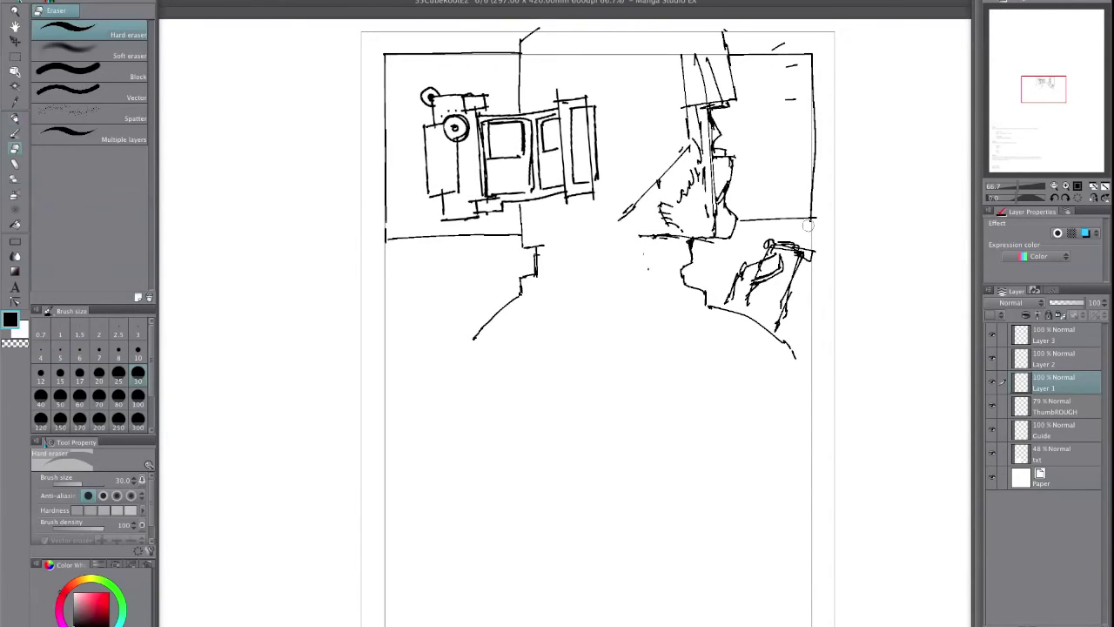
On Layer 3, flip the canvas view and rough in a lying figure's head, shoulder line and cuffed forearm low on the page.
left_click(1063, 335)
left_click_drag(649, 453, 664, 272)
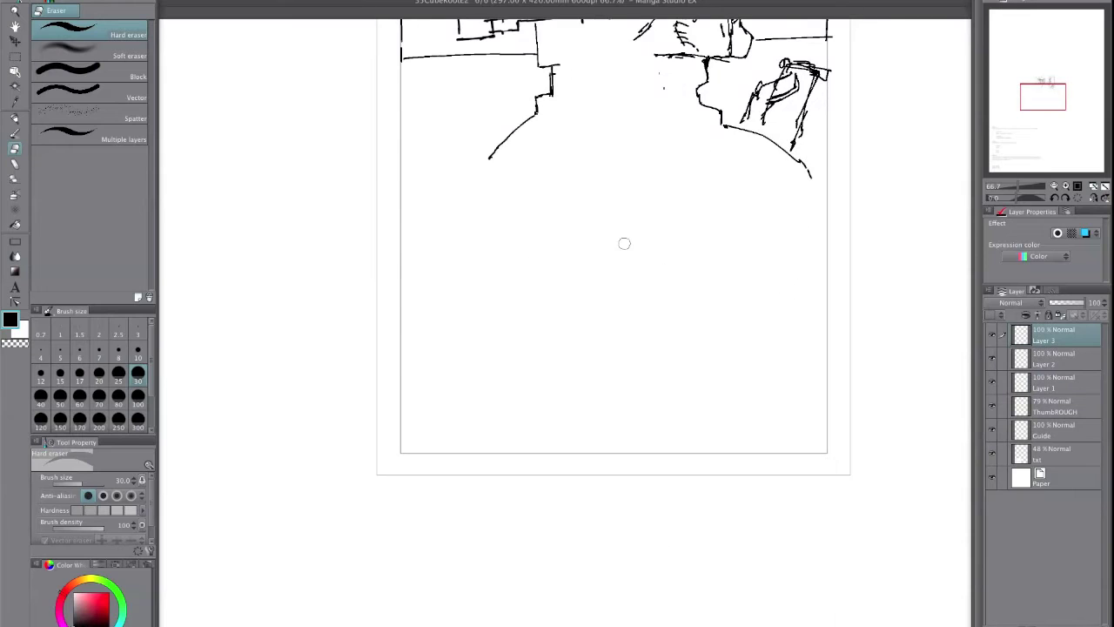
key("p")
key("h")
left_click_drag(460, 369, 558, 364)
mouse_move(453, 325)
left_mouse_down()
mouse_move(448, 378)
mouse_move(507, 341)
mouse_move(485, 376)
left_mouse_up()
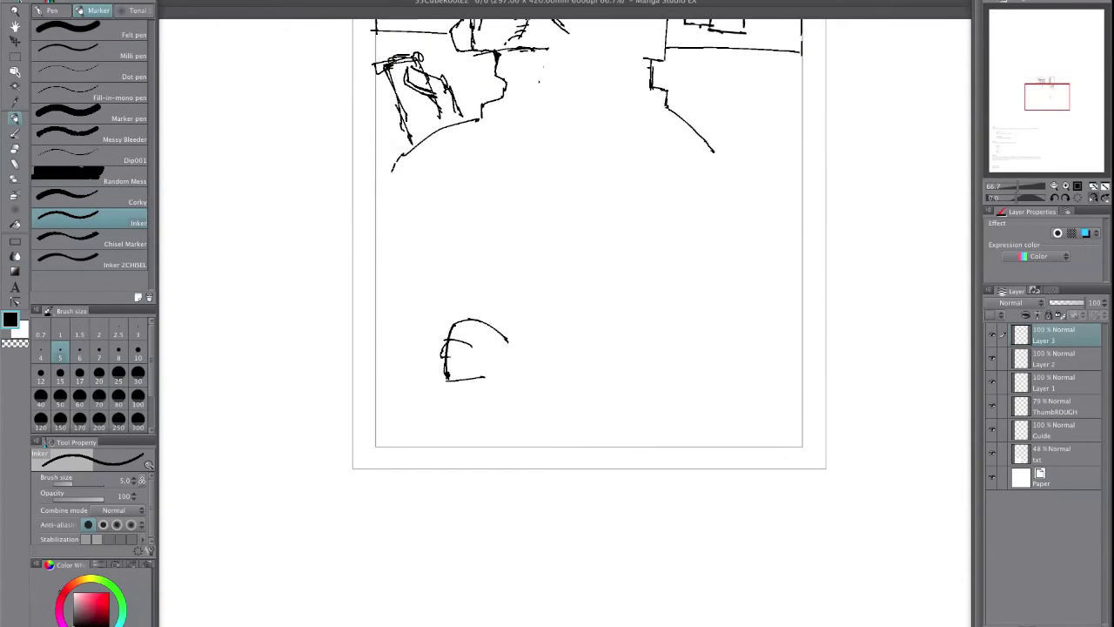
left_click_drag(477, 317, 613, 319)
left_click_drag(514, 302, 563, 278)
left_click_drag(510, 336, 498, 374)
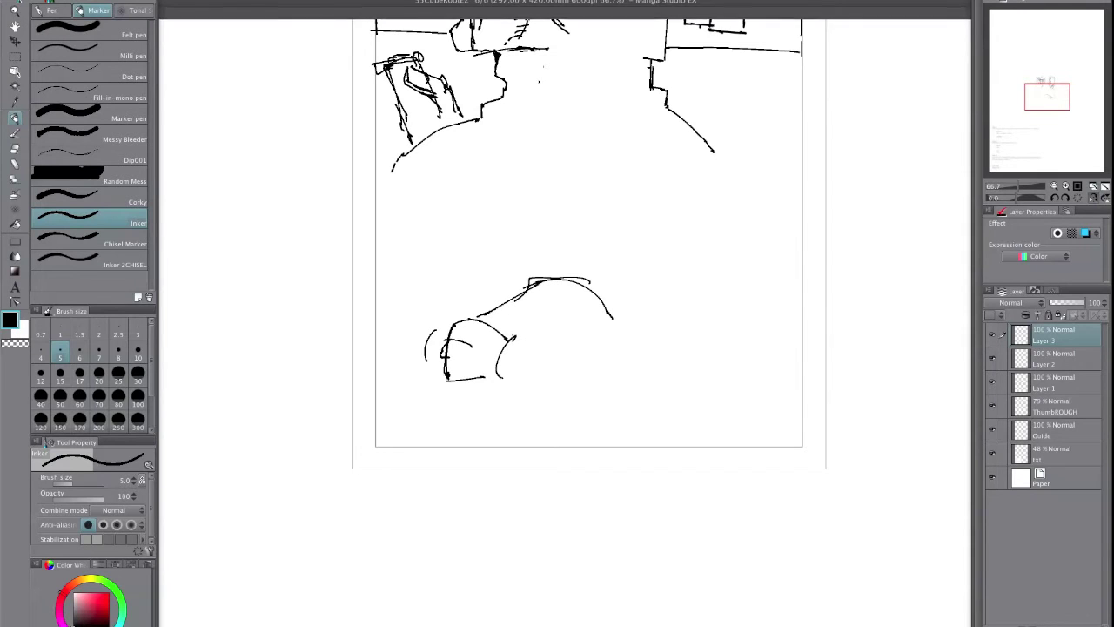
mouse_move(562, 342)
left_mouse_down()
mouse_move(543, 374)
mouse_move(550, 383)
left_mouse_up()
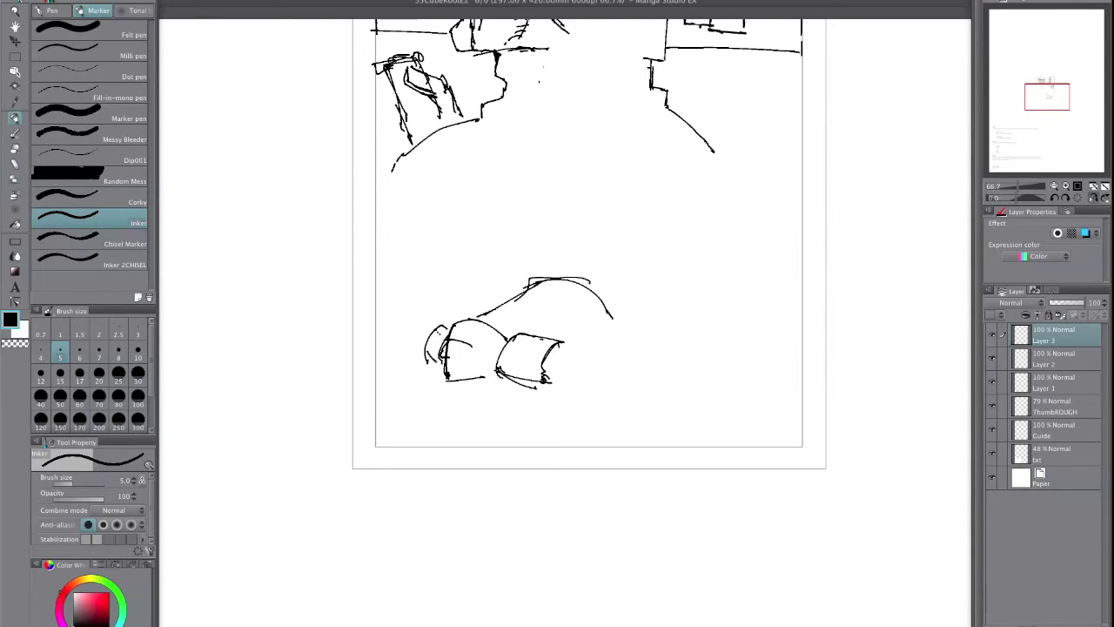
Draw the lying figure's curved waistband, arched back, and the limbs stretching out behind it.
mouse_move(515, 298)
left_mouse_down()
mouse_move(577, 271)
mouse_move(621, 336)
left_mouse_up()
left_click_drag(534, 268, 639, 300)
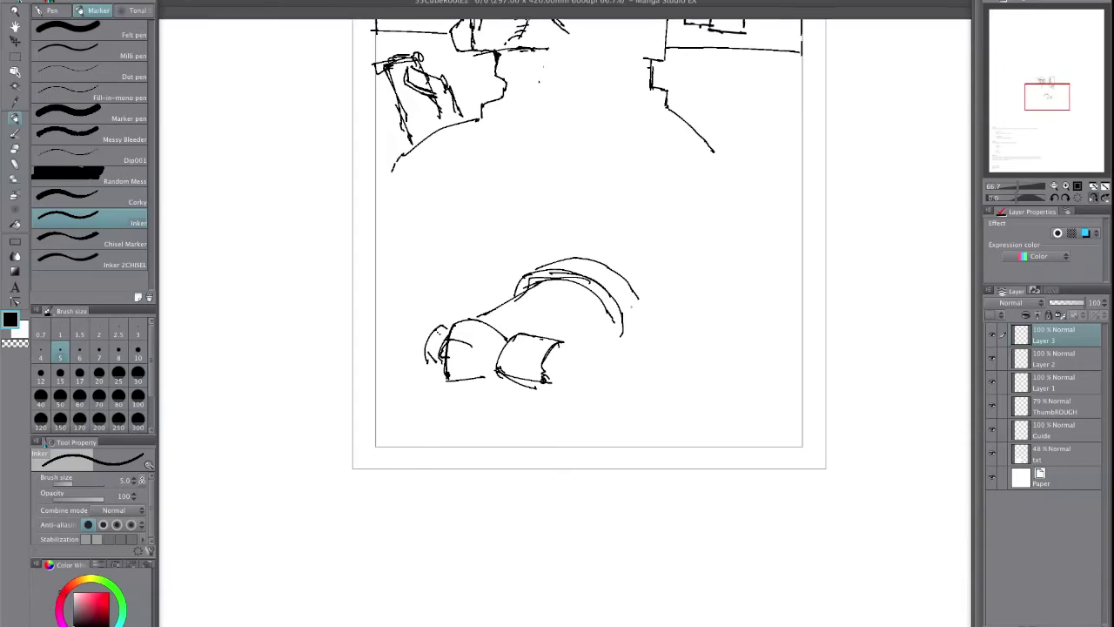
left_click_drag(564, 346, 637, 344)
mouse_move(581, 374)
left_mouse_down()
mouse_move(616, 369)
mouse_move(611, 359)
left_mouse_up()
mouse_move(623, 333)
left_mouse_down()
mouse_move(643, 364)
mouse_move(734, 347)
left_mouse_up()
mouse_move(735, 348)
left_mouse_down()
mouse_move(693, 355)
mouse_move(732, 350)
left_mouse_up()
left_click_drag(443, 311, 554, 303)
Undo the last few strokes on the lying figure, redo two of them, and flip the canvas view back.
key("ctrl+z")
key("ctrl+z")
key("ctrl+z")
key("ctrl+z")
key("ctrl+z")
key("ctrl+y")
key("ctrl+y")
key("h")
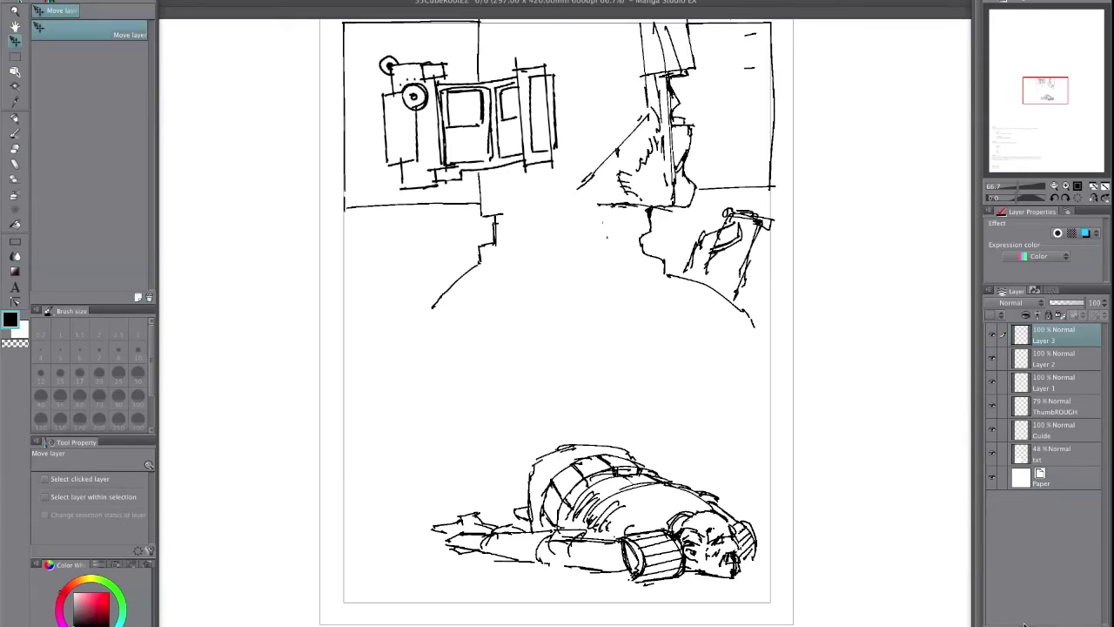
Add a new layer and rough in a standing figure's torso, long robe and head behind the lying figure.
key("ctrl+shift+n")
key("p")
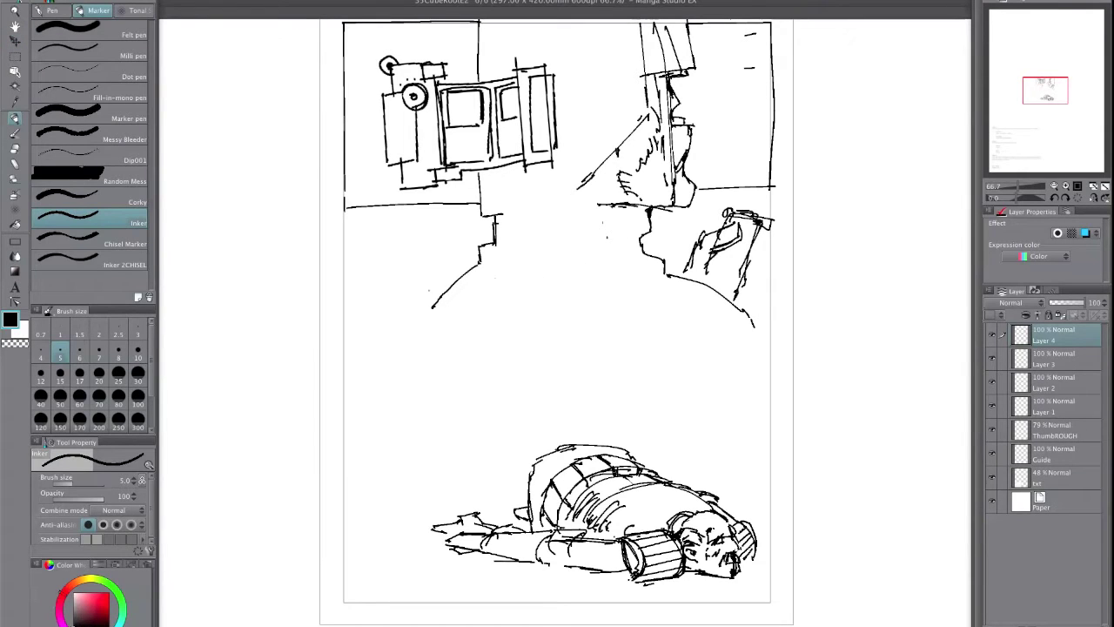
mouse_move(470, 294)
left_mouse_down()
mouse_move(542, 300)
mouse_move(535, 353)
left_mouse_up()
mouse_move(489, 306)
left_mouse_down()
mouse_move(495, 364)
mouse_move(555, 390)
left_mouse_up()
left_click_drag(493, 361, 477, 466)
left_click_drag(557, 383, 570, 433)
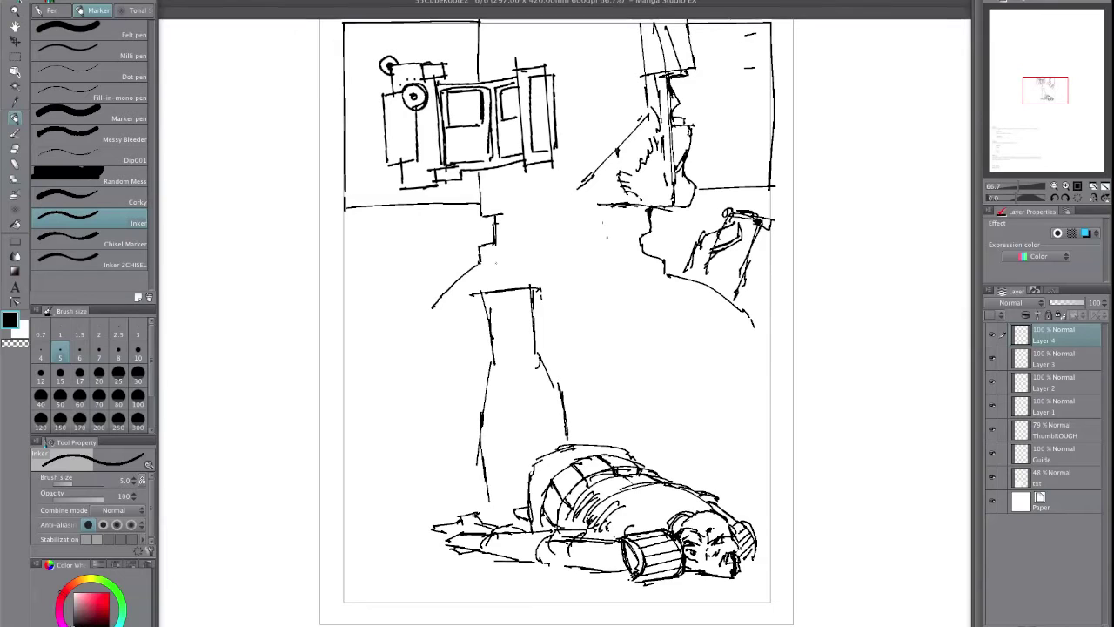
mouse_move(505, 254)
left_mouse_down()
mouse_move(508, 278)
mouse_move(513, 249)
mouse_move(530, 235)
left_mouse_up()
mouse_move(529, 237)
left_mouse_down()
mouse_move(515, 267)
mouse_move(540, 282)
left_mouse_up()
Draw the standing figure's hanging arm and the bands across the chest.
mouse_move(479, 306)
left_mouse_down()
mouse_move(493, 311)
mouse_move(454, 357)
left_mouse_up()
key("ctrl+z")
left_click_drag(482, 309, 449, 399)
left_click_drag(476, 354, 459, 407)
left_click_drag(450, 410, 451, 421)
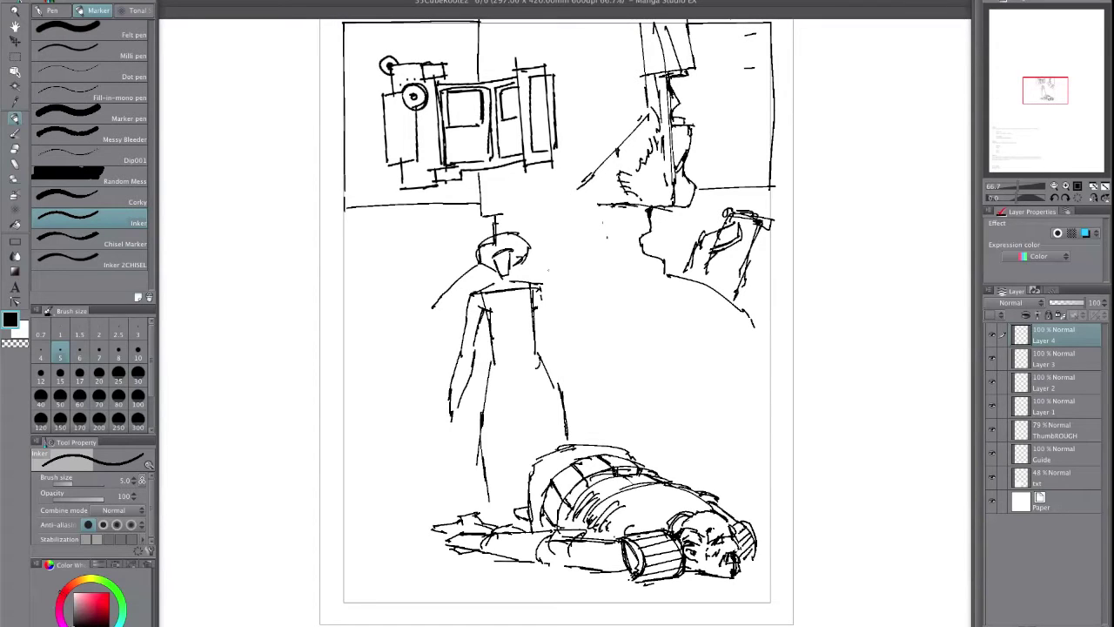
mouse_move(544, 300)
left_mouse_down()
mouse_move(527, 313)
mouse_move(533, 326)
left_mouse_up()
key("ctrl+z")
mouse_move(494, 333)
left_mouse_down()
mouse_move(532, 325)
mouse_move(534, 312)
mouse_move(572, 324)
mouse_move(545, 389)
left_mouse_up()
Flip the canvas view and draw the standing figure's other arm, the wide sleeve, and a box shape at the hand.
key("h")
left_click_drag(567, 320, 545, 345)
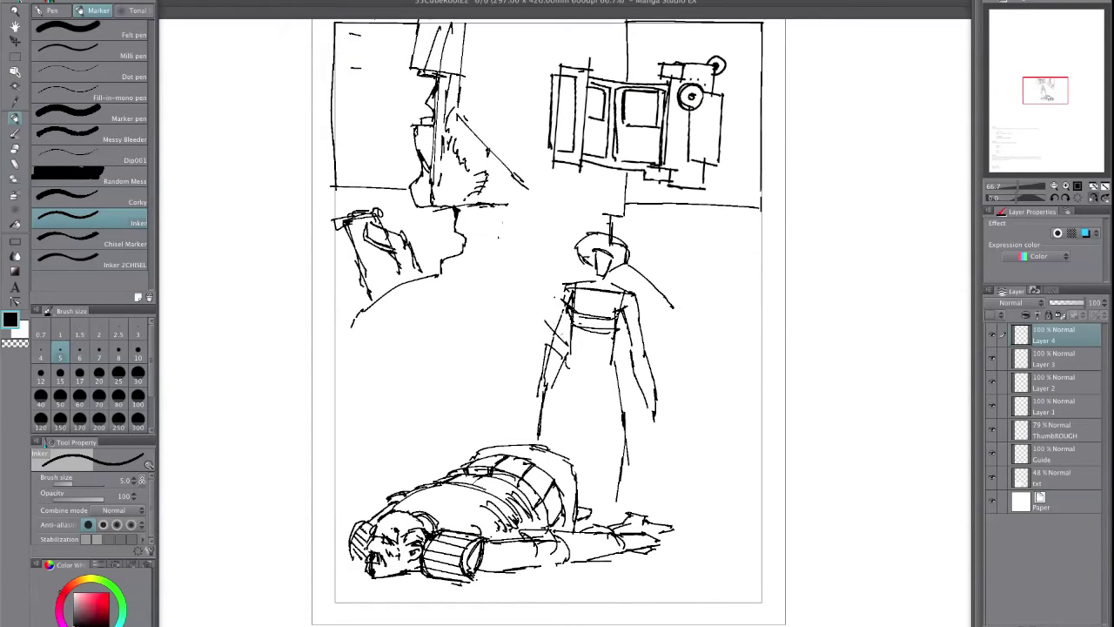
mouse_move(566, 293)
left_mouse_down()
mouse_move(548, 346)
mouse_move(552, 318)
left_mouse_up()
left_click_drag(622, 348, 658, 358)
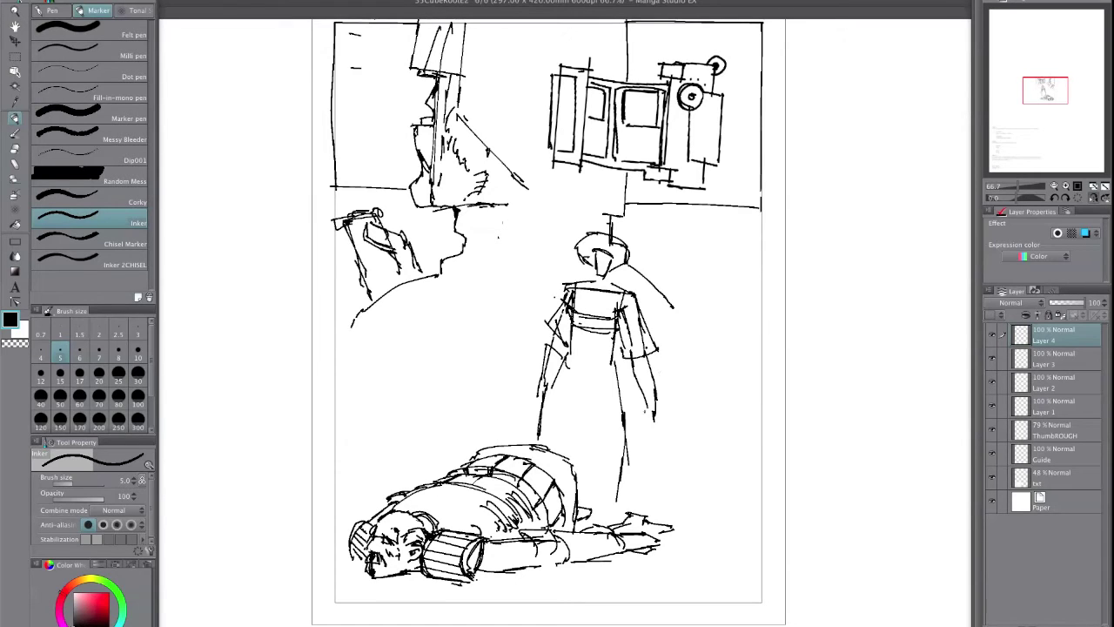
left_click_drag(627, 423, 649, 411)
mouse_move(635, 416)
left_mouse_down()
mouse_move(663, 412)
mouse_move(665, 435)
left_mouse_up()
Flip the view back, draw the standing figure's diagonal straps and neck, and rework the rounded hat and face.
key("h")
left_click_drag(491, 291, 558, 409)
left_click_drag(516, 280, 510, 317)
left_click_drag(497, 268, 495, 285)
key("e")
mouse_move(484, 240)
left_mouse_down()
mouse_move(527, 252)
mouse_move(488, 254)
mouse_move(499, 277)
mouse_move(470, 261)
mouse_move(511, 232)
left_mouse_up()
key("p")
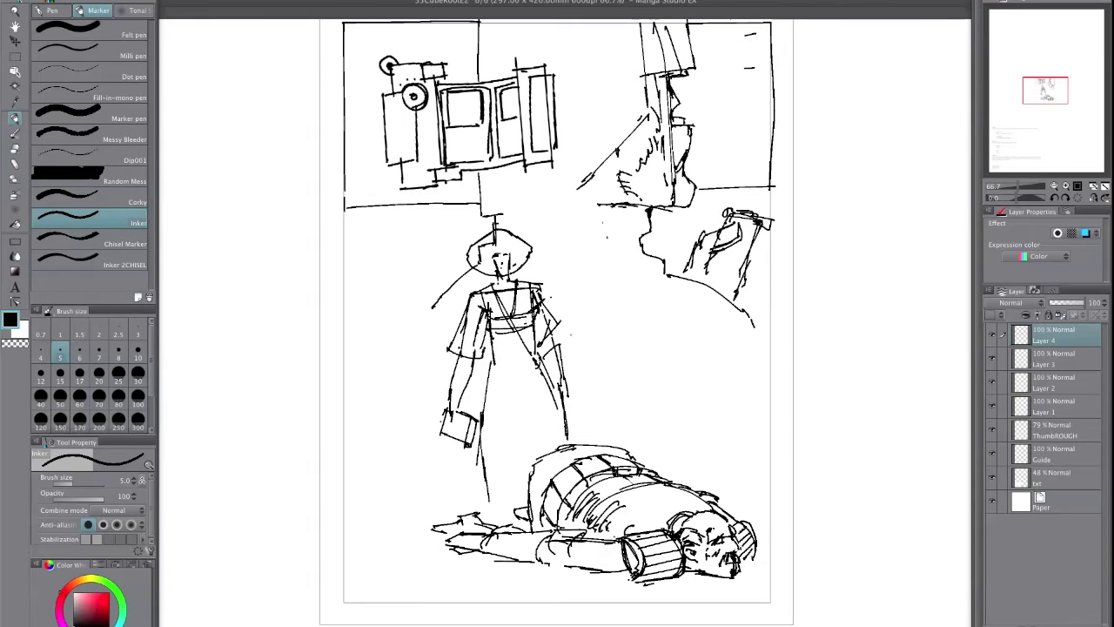
Move the standing figure up and toward the page centre, and draw a curved ground line behind the lying figure.
key("k")
left_click_drag(557, 391, 624, 375)
key("p")
mouse_move(293, 528)
left_mouse_down()
mouse_move(524, 492)
mouse_move(790, 501)
left_mouse_up()
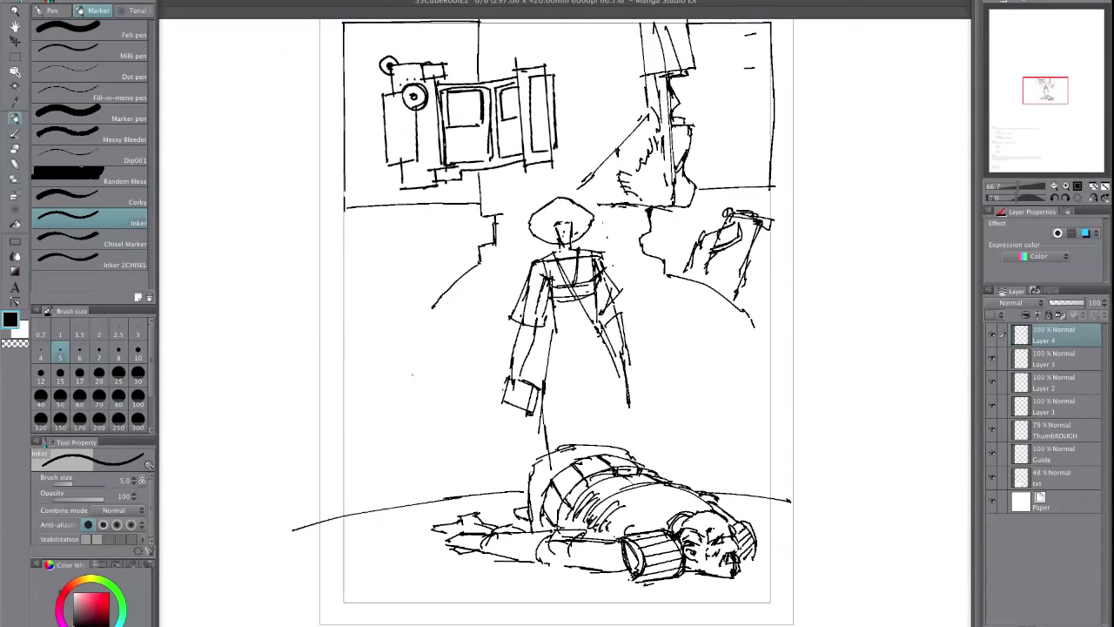
On Layer 2, draw an angular background outline in the gap between the device and the bearded profile figure.
left_click_drag(695, 386, 655, 449)
left_click(1070, 402)
left_click(1070, 385)
mouse_move(544, 126)
left_mouse_down()
mouse_move(597, 119)
mouse_move(554, 126)
mouse_move(577, 124)
left_mouse_up()
key("super+z")
key("super+z")
left_click_drag(578, 125, 583, 174)
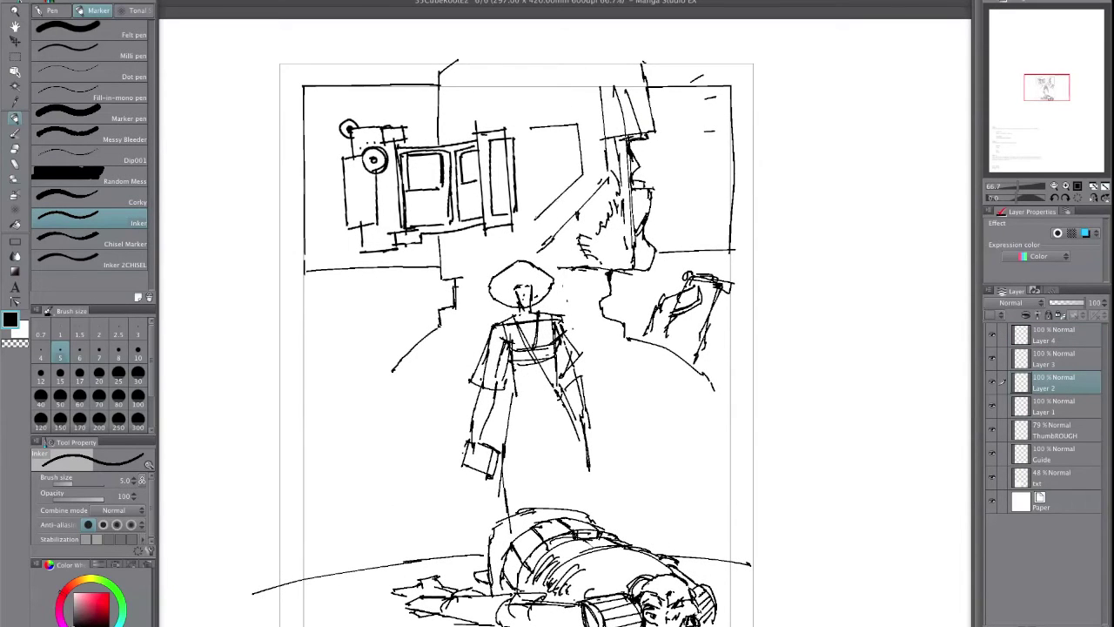
key("super+z")
left_click_drag(532, 224, 442, 240)
left_click_drag(527, 60, 530, 127)
Check the composition in a flipped view and add the folded shape and lines on the profile figure's hat.
key("h")
mouse_move(648, 292)
left_mouse_down()
mouse_move(625, 294)
mouse_move(713, 327)
left_mouse_up()
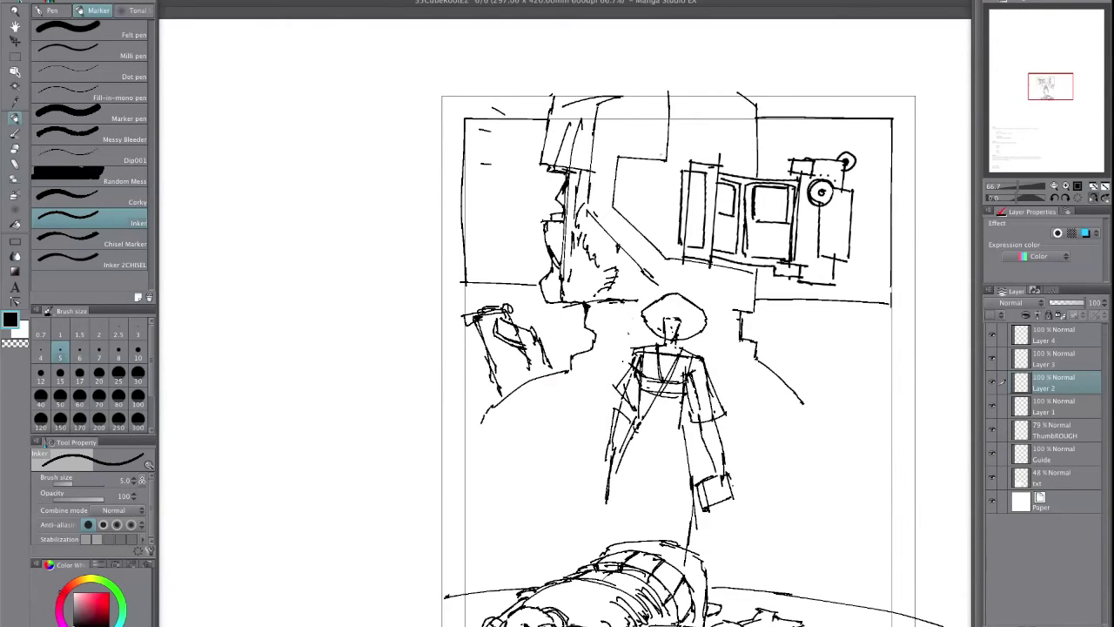
key("h")
left_click_drag(613, 265, 672, 278)
mouse_move(601, 122)
left_mouse_down()
mouse_move(585, 154)
mouse_move(597, 165)
left_mouse_up()
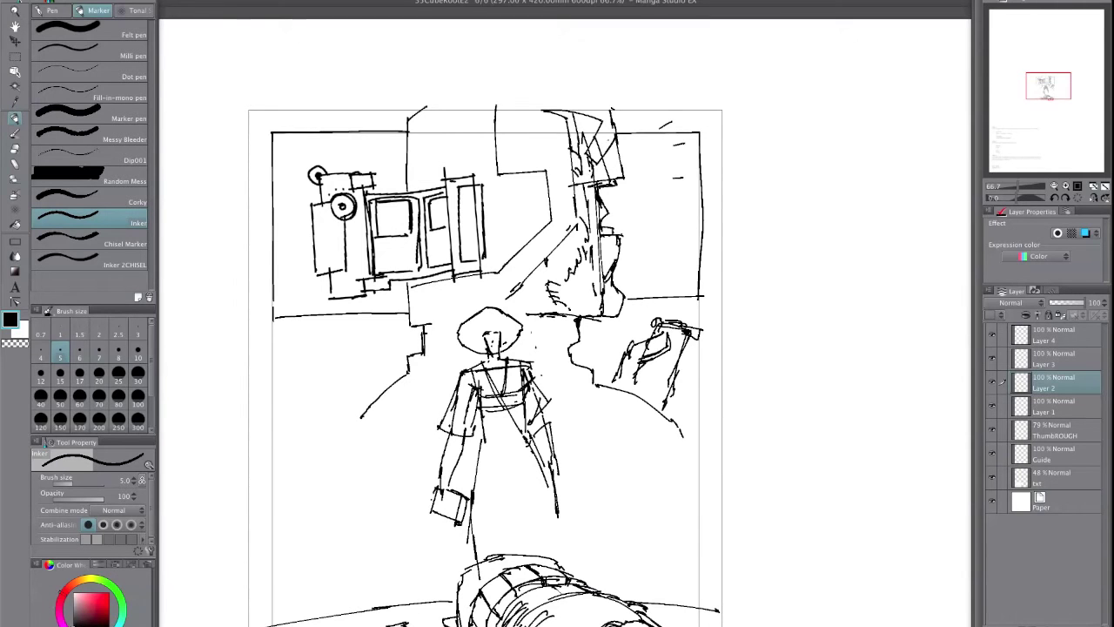
On the ThumbROUGH layer, shade the profile figure's beard and hair with the Smooth India ink brush, reducing its size to 20.
left_click_drag(415, 513, 446, 430)
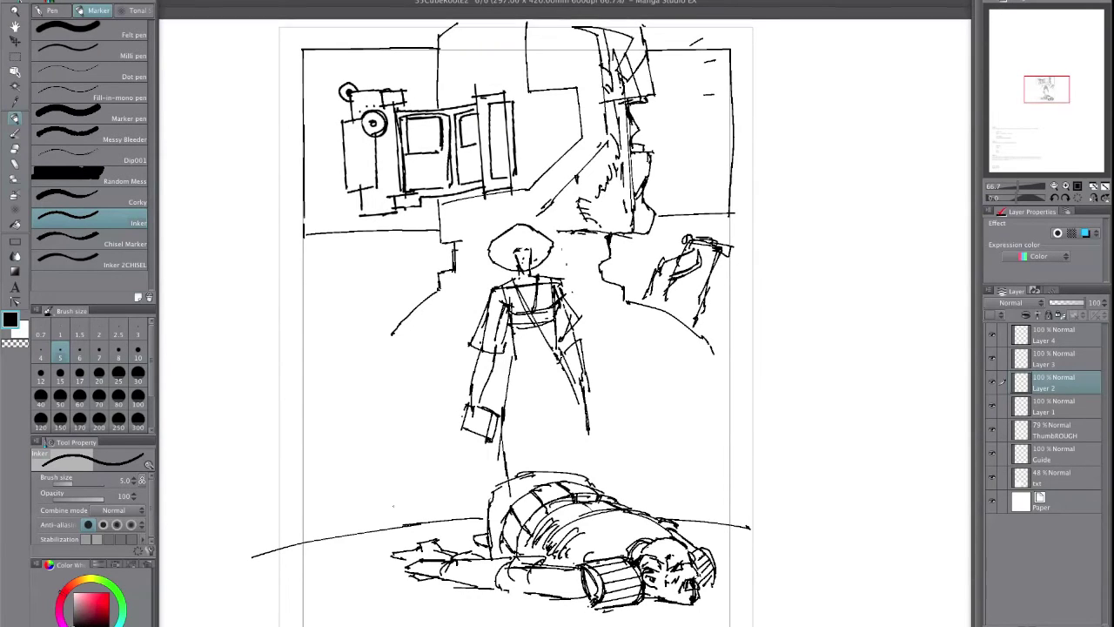
left_click(1068, 430)
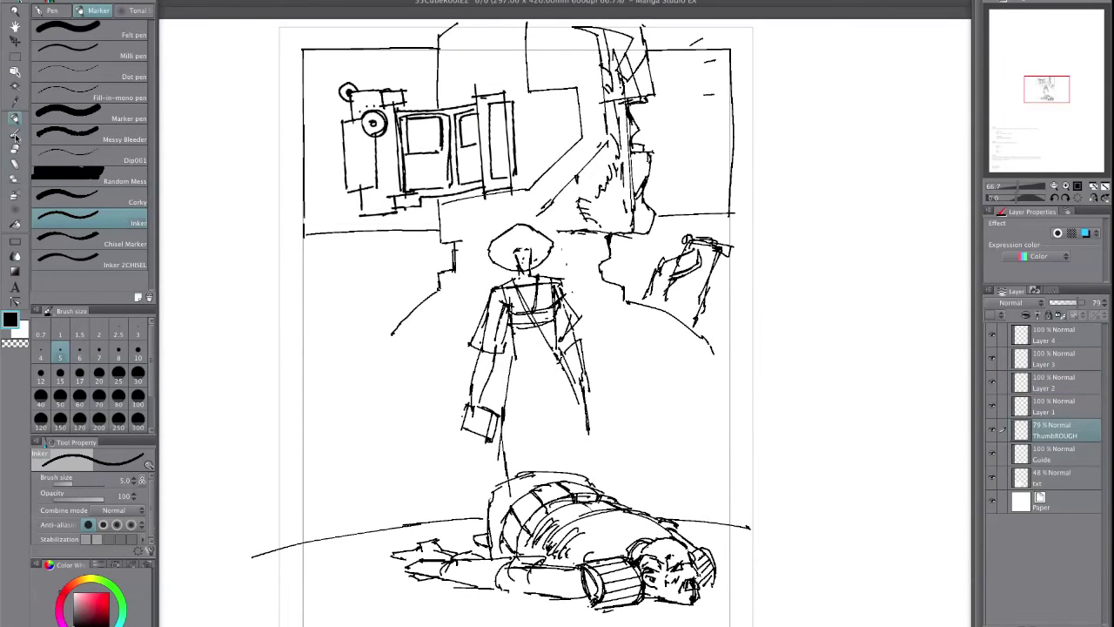
key("b")
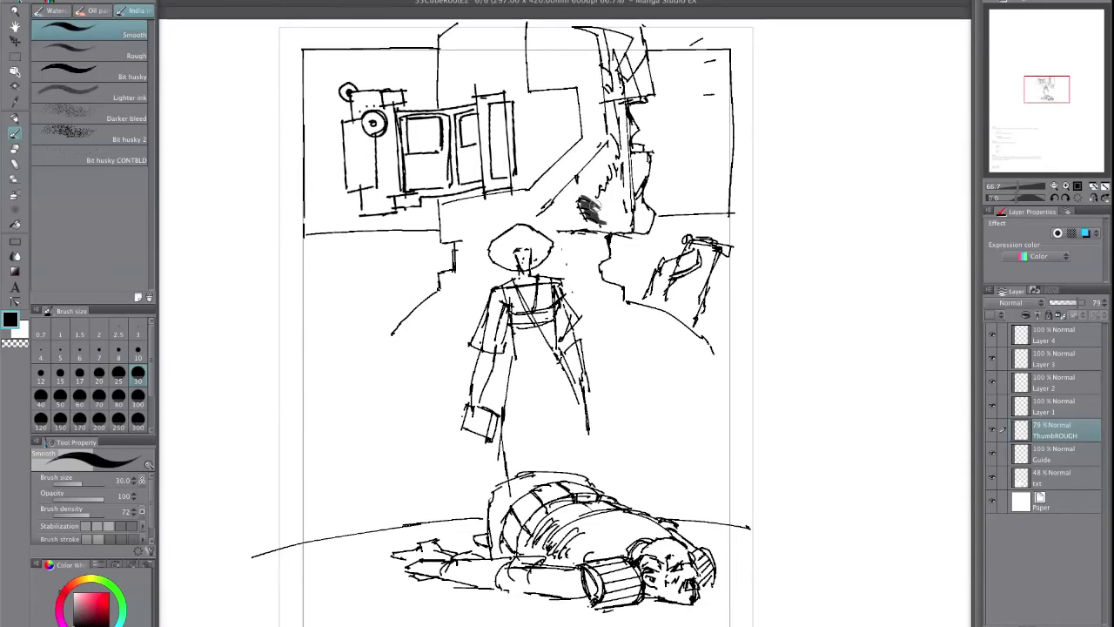
mouse_move(595, 206)
left_mouse_down()
mouse_move(611, 179)
mouse_move(595, 205)
mouse_move(607, 212)
left_mouse_up()
key("bracketleft")
key("bracketleft")
left_click_drag(609, 107, 618, 142)
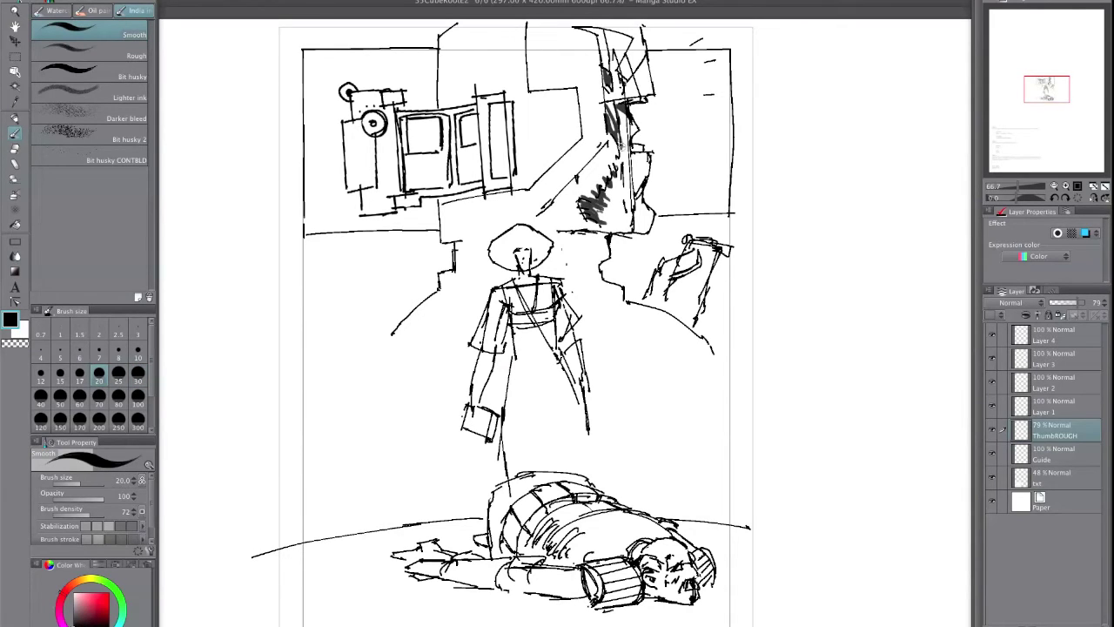
Fill in dark shadows around the profile figure's eye, nose, cheek and chin.
left_click_drag(635, 120, 630, 136)
left_click_drag(646, 153, 638, 164)
left_click_drag(646, 157, 632, 190)
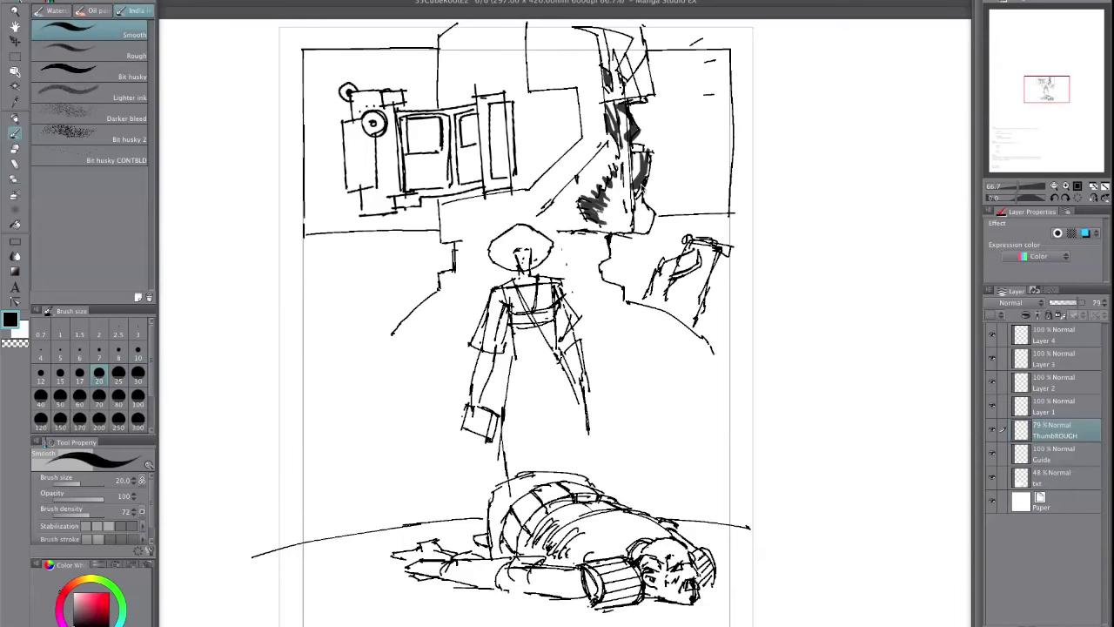
key("e")
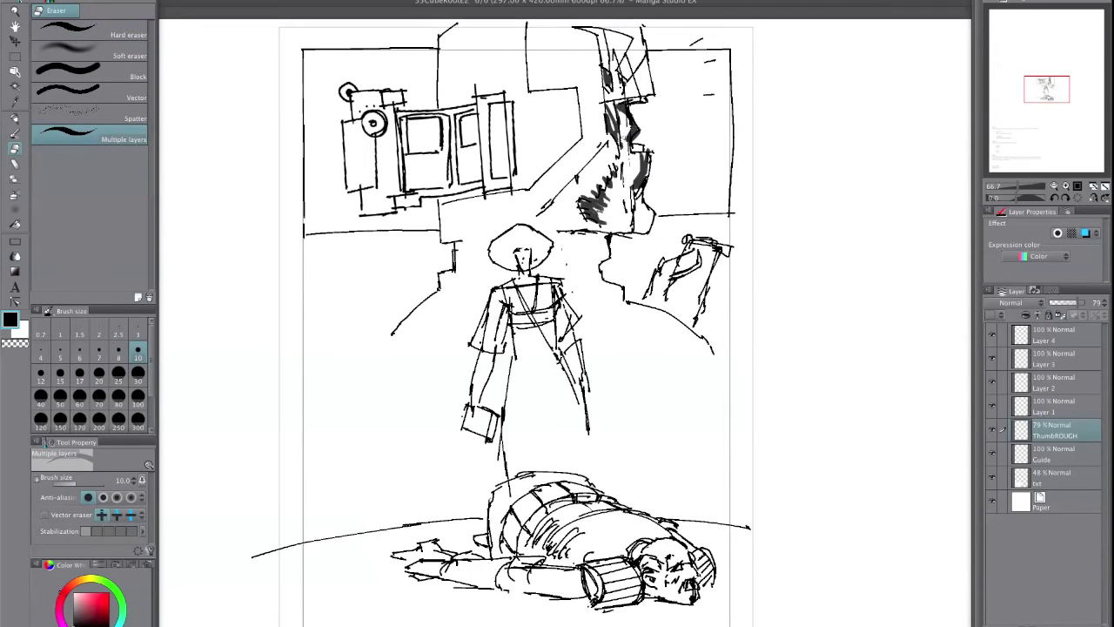
key("p")
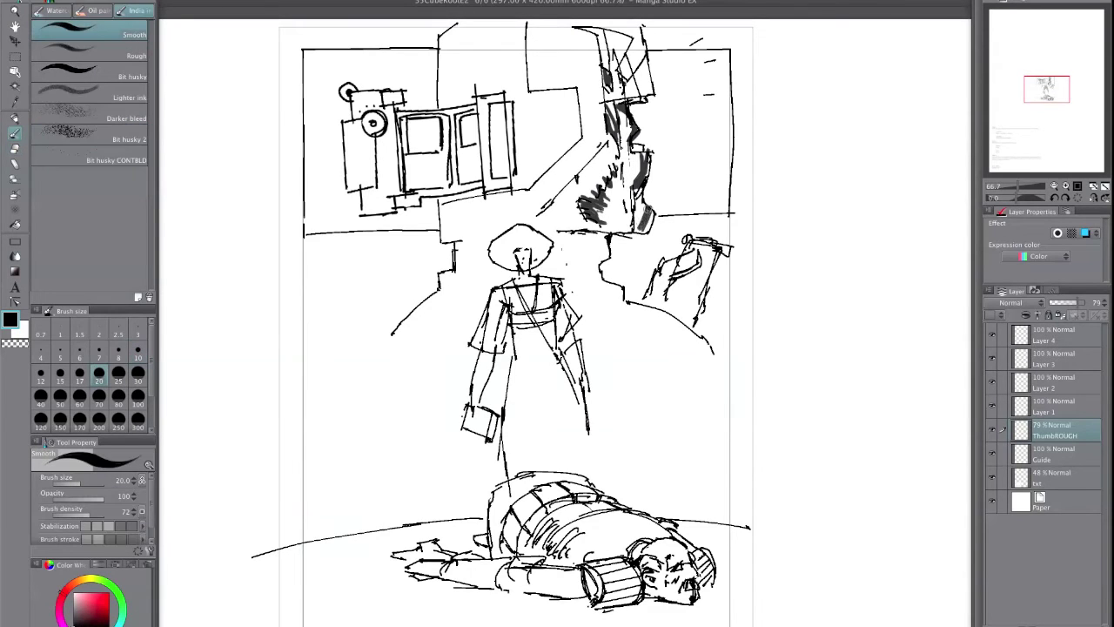
Shade the area beneath the profile figure's beard and hatch the angular background shape beside and above the device.
left_click_drag(560, 233, 607, 258)
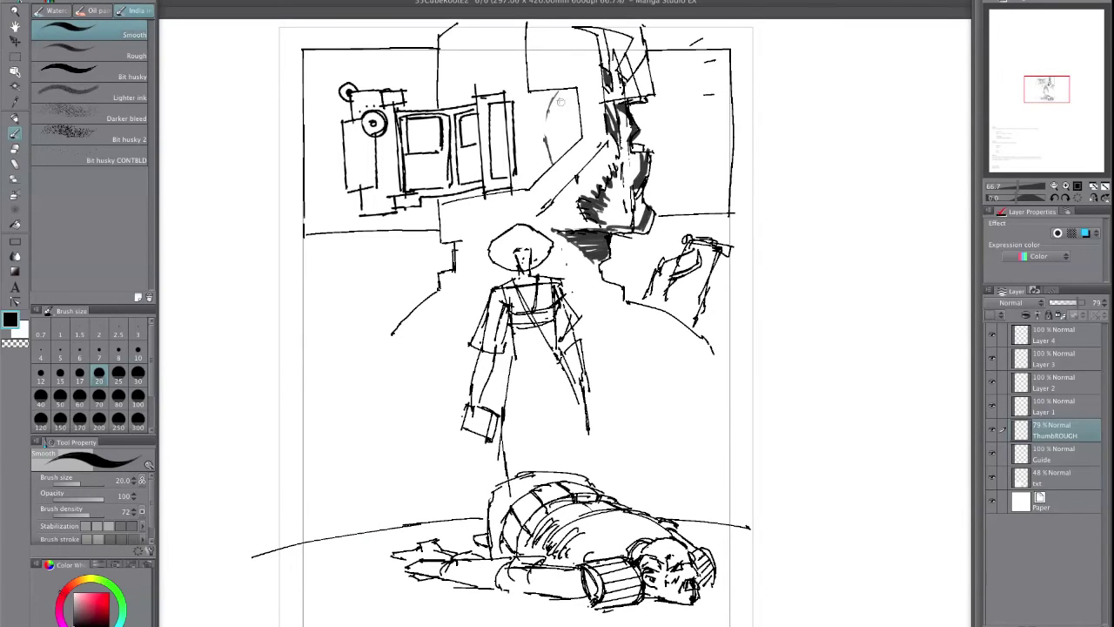
left_click_drag(560, 102, 547, 158)
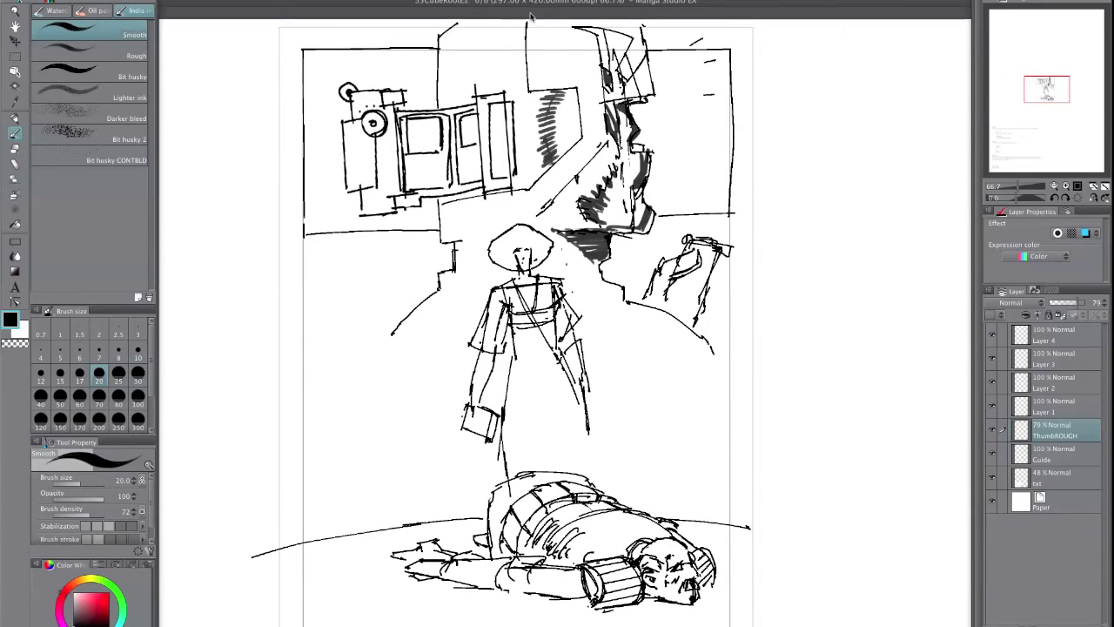
mouse_move(505, 21)
left_mouse_down()
mouse_move(503, 61)
mouse_move(519, 25)
mouse_move(470, 73)
mouse_move(477, 84)
mouse_move(521, 24)
mouse_move(513, 96)
mouse_move(533, 165)
mouse_move(523, 184)
left_mouse_up()
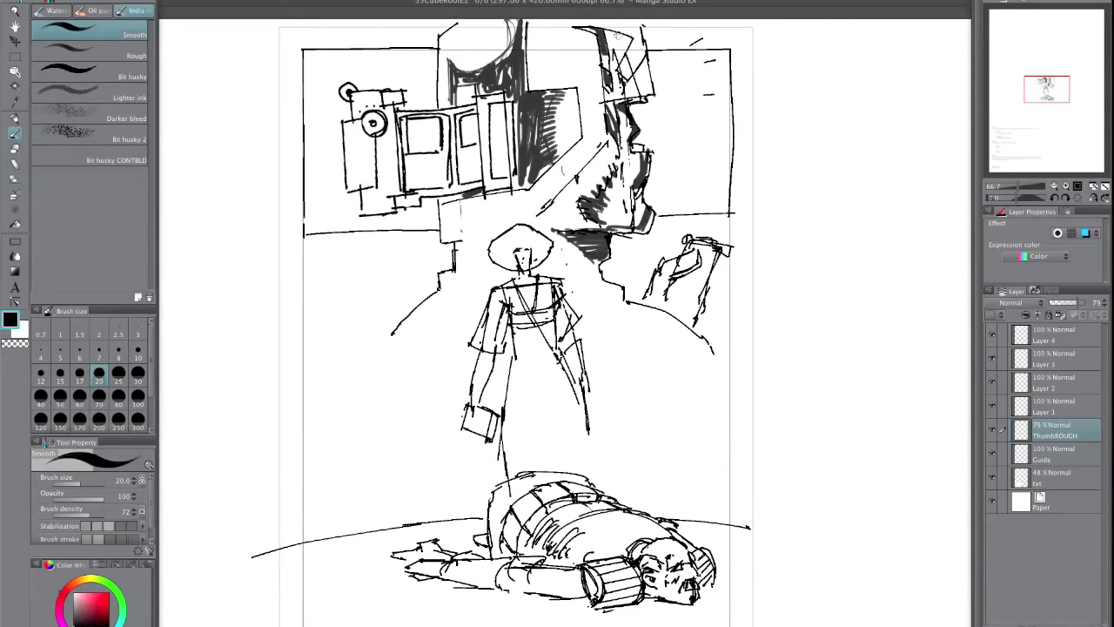
Darken the profile figure's hat in a flipped view, then flip back and shade the diagonal edge behind the beard.
key("h")
left_click_drag(521, 65, 556, 120)
left_click_drag(510, 91, 515, 112)
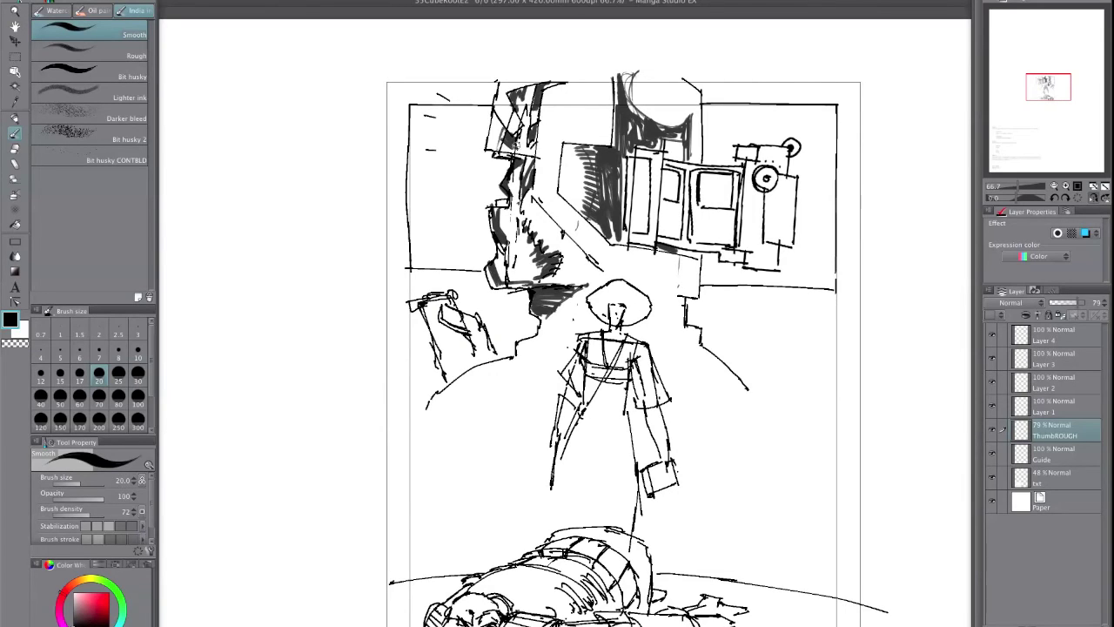
left_click_drag(506, 241, 514, 249)
key("h")
left_click_drag(572, 202, 526, 259)
left_click_drag(571, 204, 512, 265)
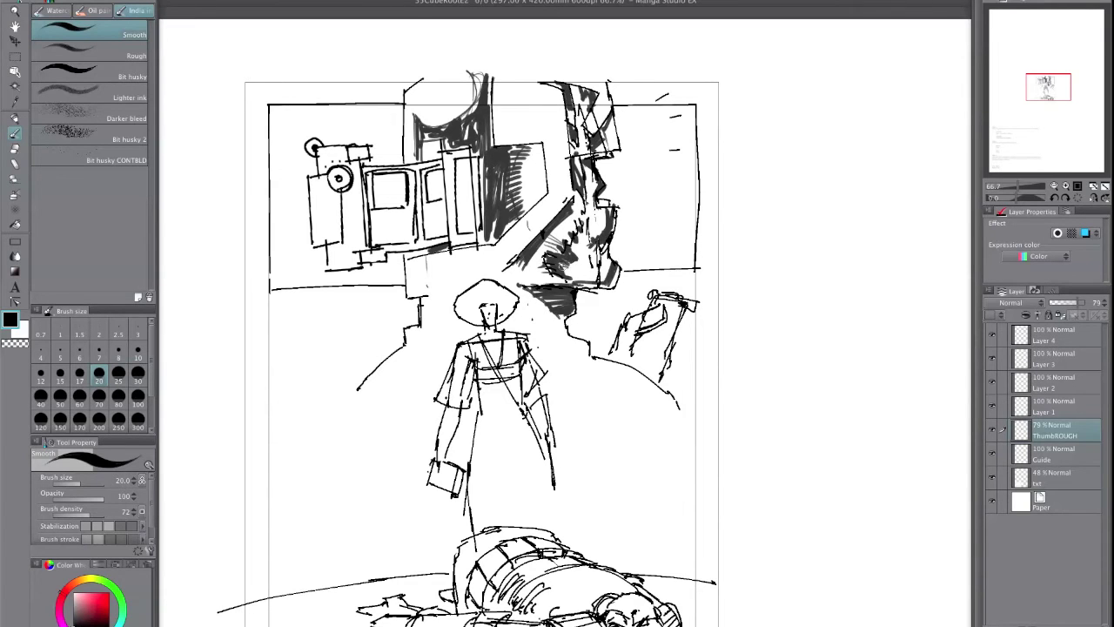
Check the composition in a flipped view and save the drawing.
key("h")
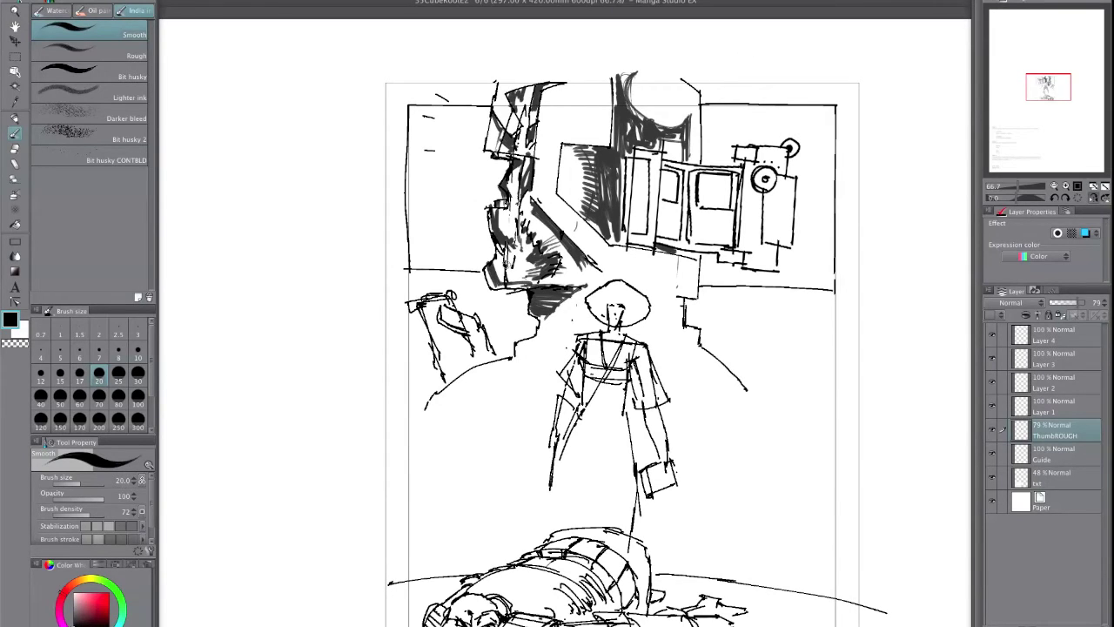
key("e")
key("h")
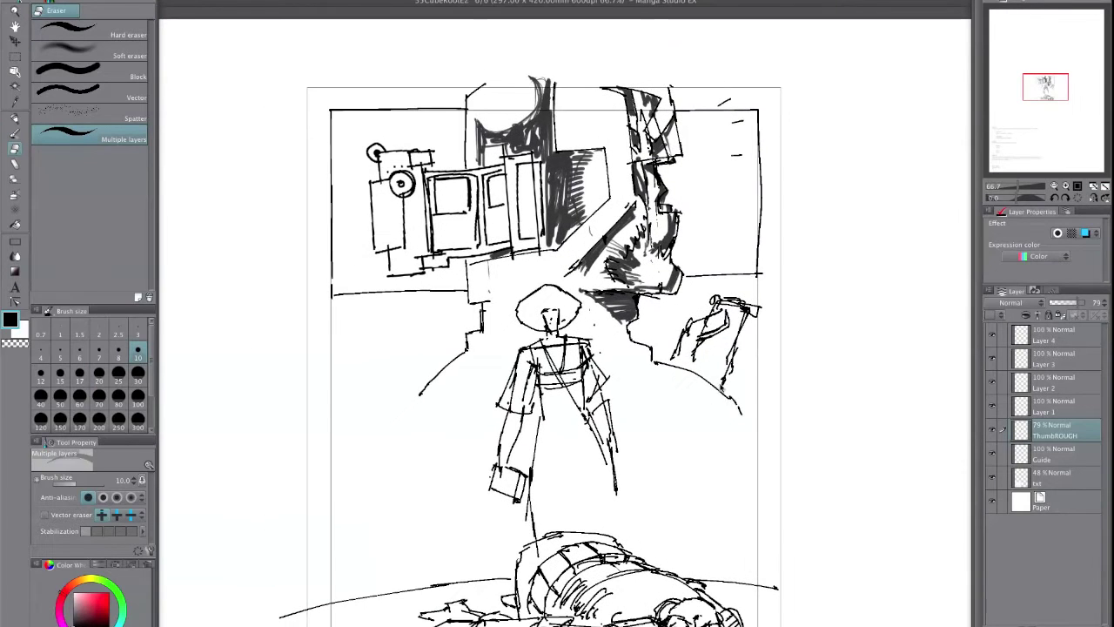
key("ctrl+s")
Shade the curved band behind the standing figure's shoulders and the inside of the rounded hat.
left_click_drag(704, 472, 697, 416)
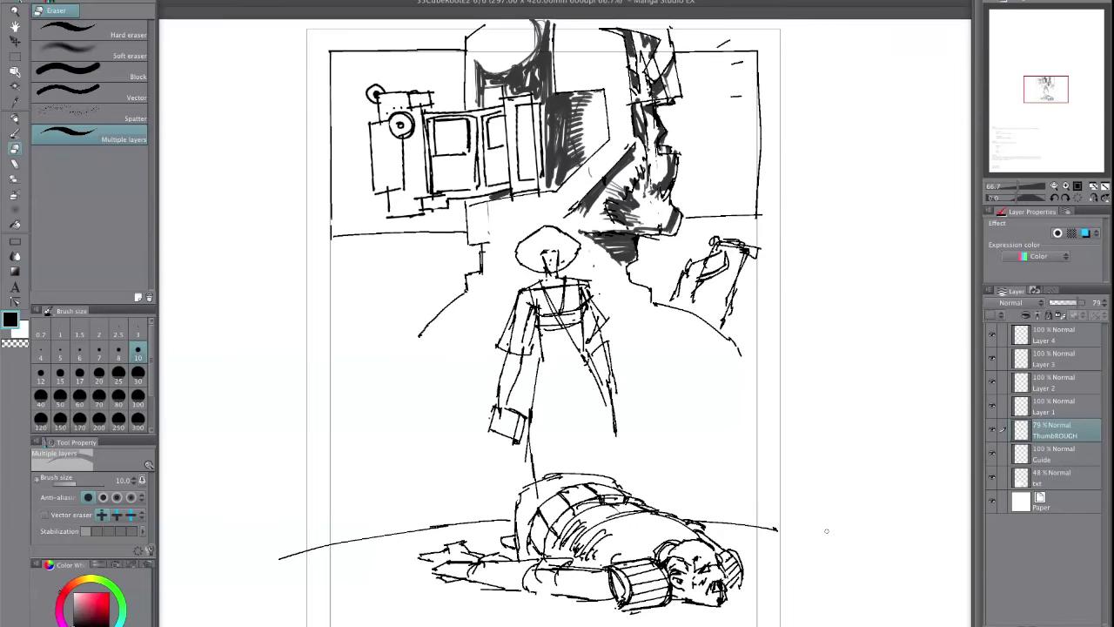
key("p")
mouse_move(467, 277)
left_mouse_down()
mouse_move(649, 289)
mouse_move(653, 303)
mouse_move(614, 306)
left_mouse_up()
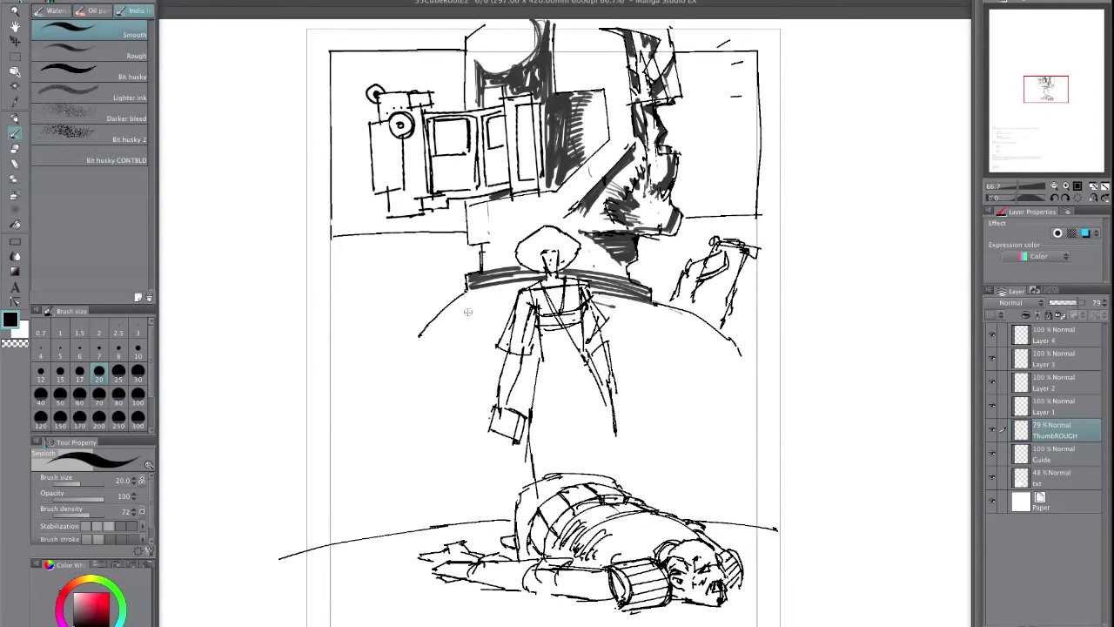
left_click_drag(529, 267, 562, 245)
mouse_move(533, 253)
left_mouse_down()
mouse_move(574, 249)
mouse_move(543, 242)
left_mouse_up()
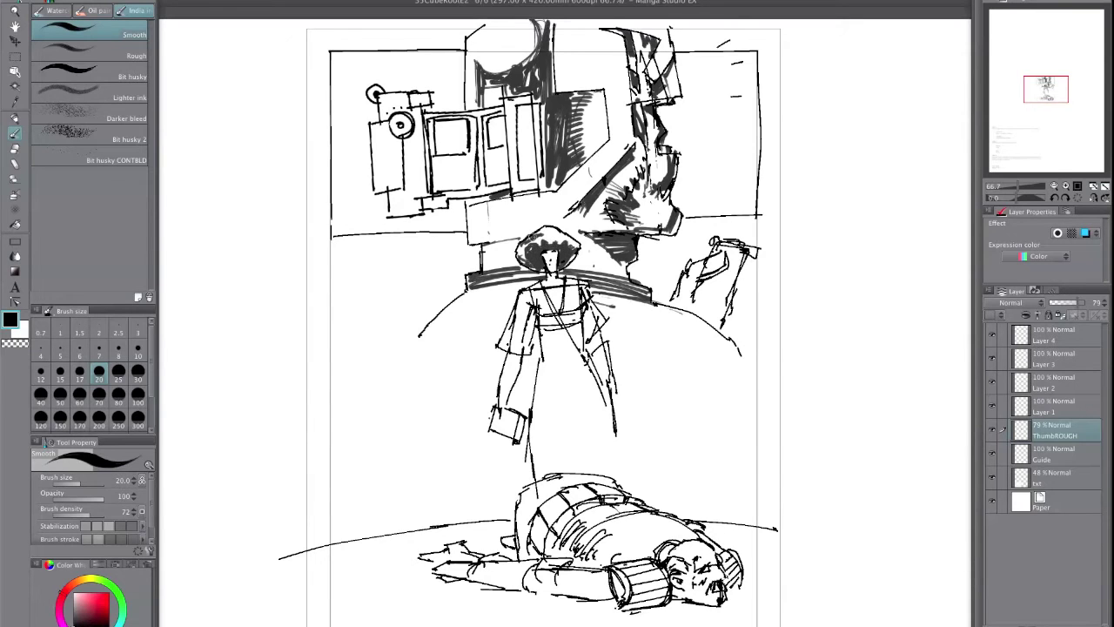
Darken the standing figure's diagonal straps and hatch the torso and skirt.
left_click_drag(592, 365, 560, 277)
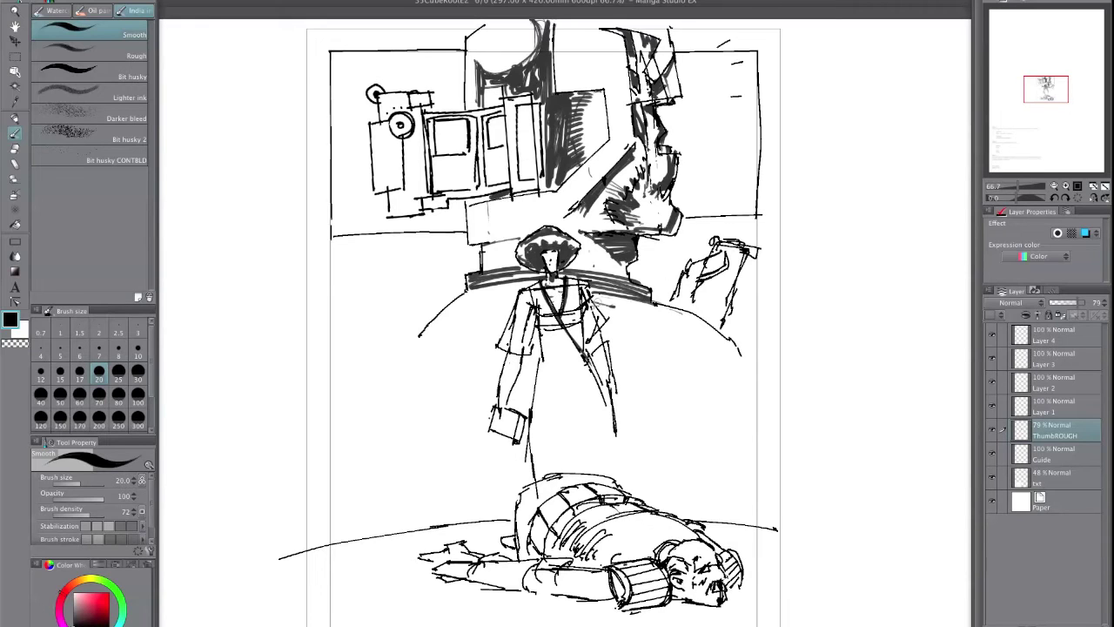
mouse_move(580, 355)
left_mouse_down()
mouse_move(538, 383)
mouse_move(527, 413)
left_mouse_up()
left_click_drag(606, 401, 532, 433)
mouse_move(542, 322)
left_mouse_down()
mouse_move(578, 315)
mouse_move(535, 355)
mouse_move(542, 369)
left_mouse_up()
In a flipped view, shade the standing figure's sleeves, both arms and the box shape at the hand.
key("e")
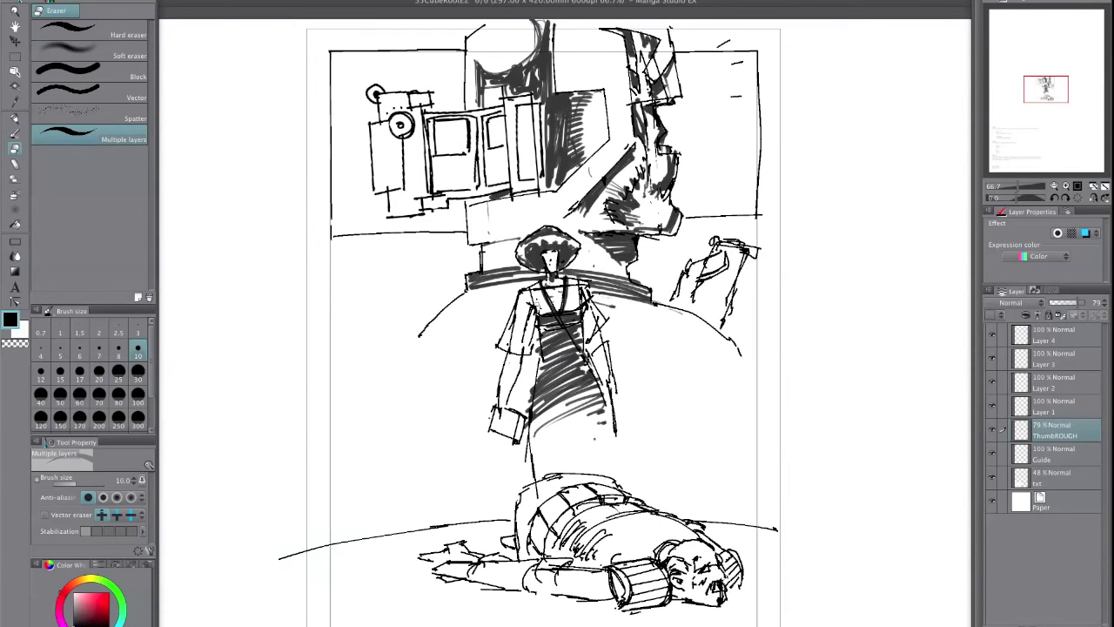
key("h")
left_click_drag(662, 354, 714, 338)
key("b")
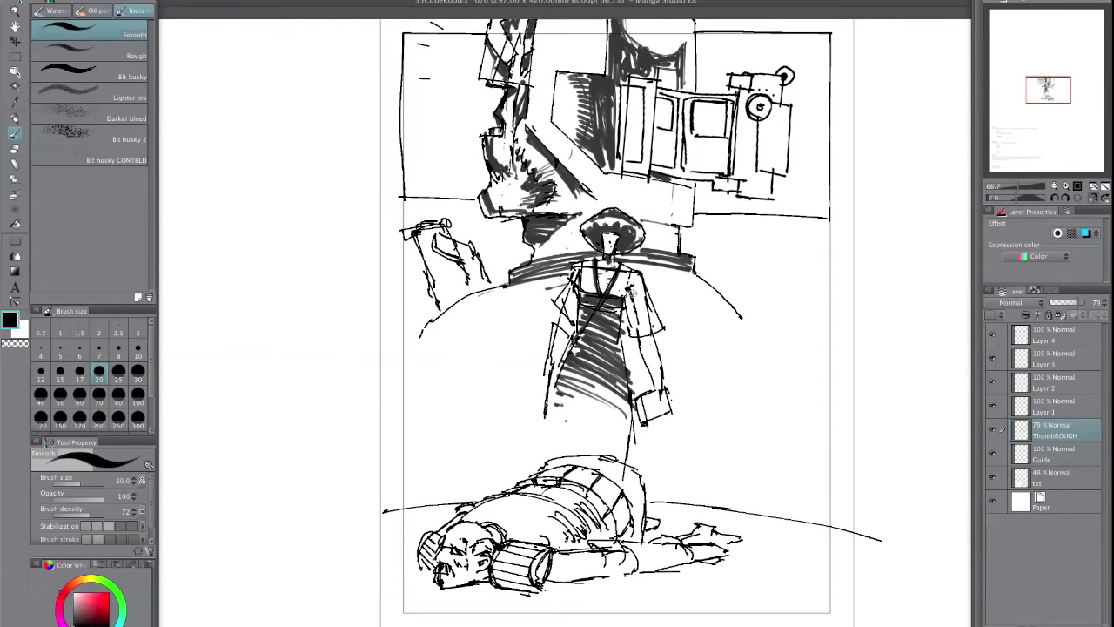
left_click_drag(645, 345, 657, 388)
mouse_move(639, 294)
left_mouse_down()
mouse_move(651, 334)
mouse_move(666, 338)
left_mouse_up()
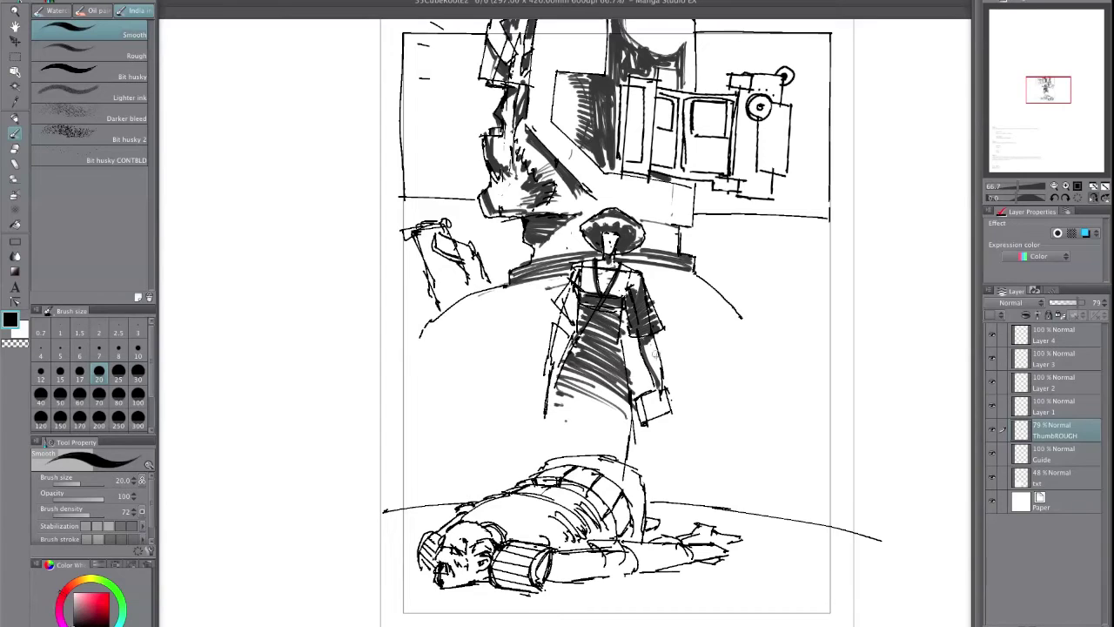
left_click_drag(653, 392, 665, 416)
left_click_drag(574, 290, 562, 315)
left_click_drag(570, 291, 550, 360)
left_click_drag(566, 331, 554, 367)
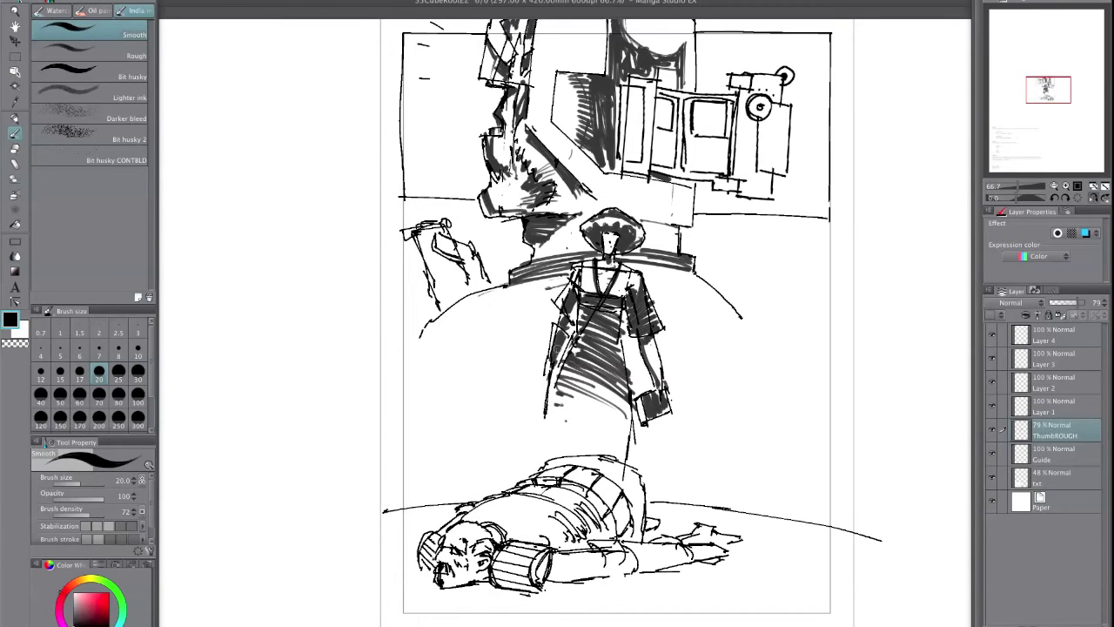
left_click_drag(576, 301, 571, 324)
Flip the view back and shade the curved arcs sweeping down on both sides of the standing figure.
key("h")
mouse_move(476, 281)
left_mouse_down()
mouse_move(476, 293)
mouse_move(392, 297)
left_mouse_up()
left_click_drag(440, 270, 362, 330)
left_click_drag(440, 275, 355, 350)
left_click_drag(356, 329, 329, 380)
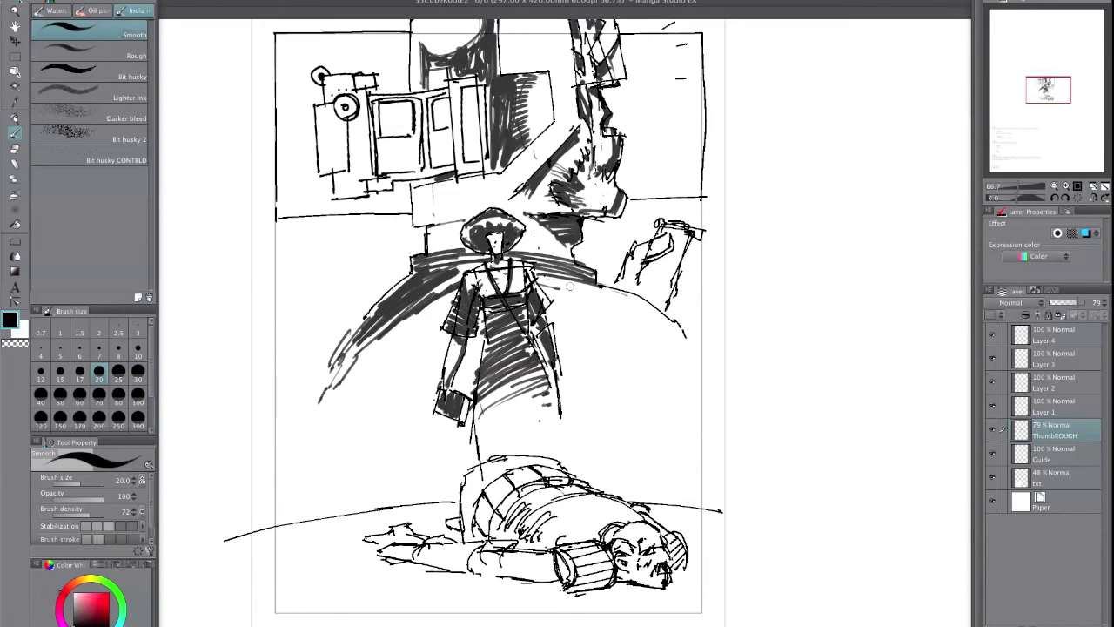
mouse_move(540, 277)
left_mouse_down()
mouse_move(640, 313)
mouse_move(684, 352)
left_mouse_up()
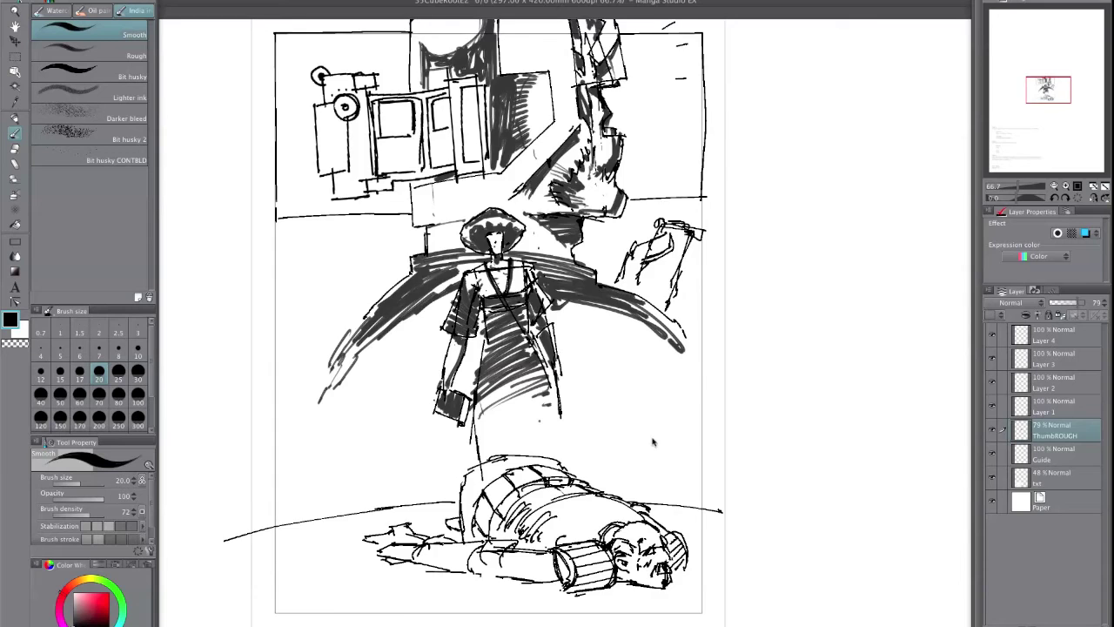
In a flipped view, hatch the background above the device, darkening it toward the panel's outer corner.
key("h")
left_click_drag(744, 424, 734, 484)
left_click_drag(694, 98, 693, 153)
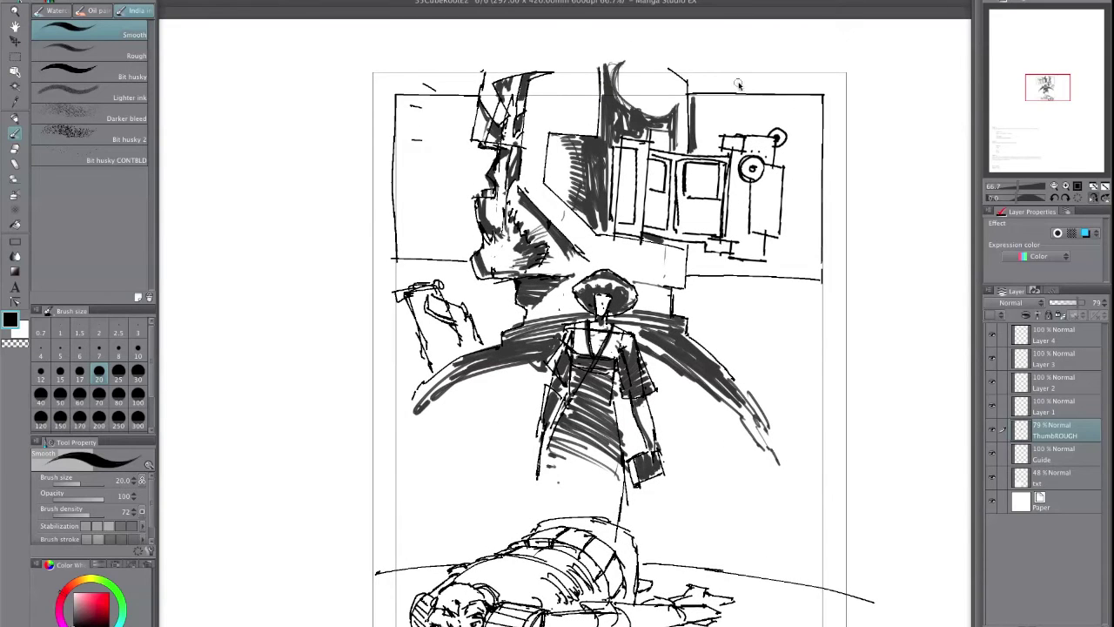
mouse_move(750, 94)
left_mouse_down()
mouse_move(715, 103)
mouse_move(714, 127)
mouse_move(690, 153)
left_mouse_up()
left_click_drag(762, 126, 724, 134)
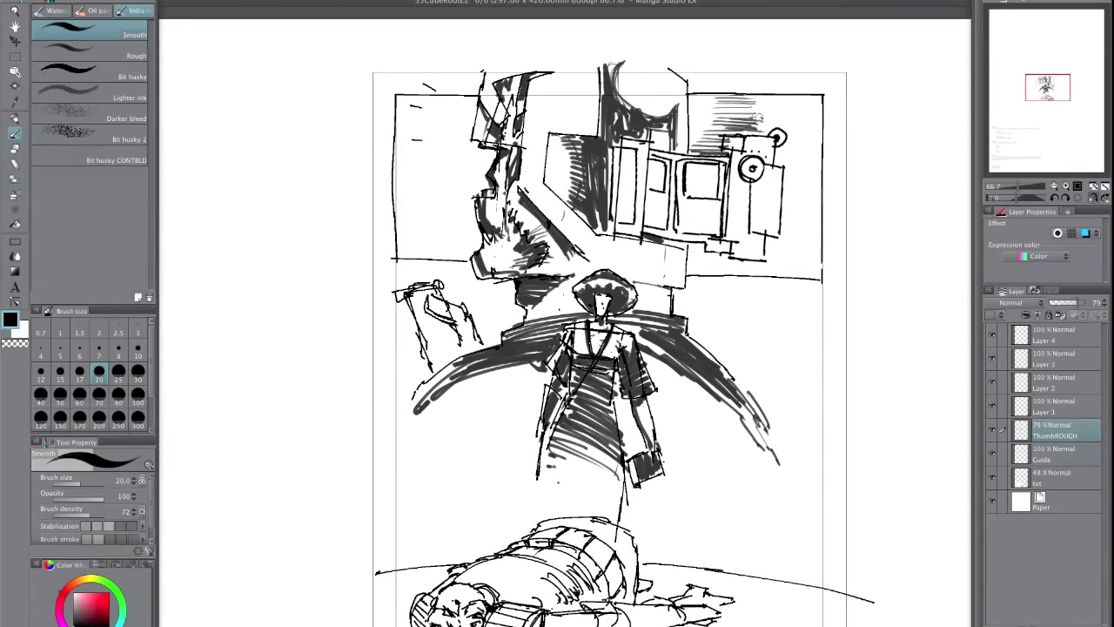
left_click_drag(770, 106, 735, 117)
mouse_move(805, 109)
left_mouse_down()
mouse_move(743, 132)
mouse_move(753, 117)
left_mouse_up()
mouse_move(821, 105)
left_mouse_down()
mouse_move(753, 125)
mouse_move(804, 127)
left_mouse_up()
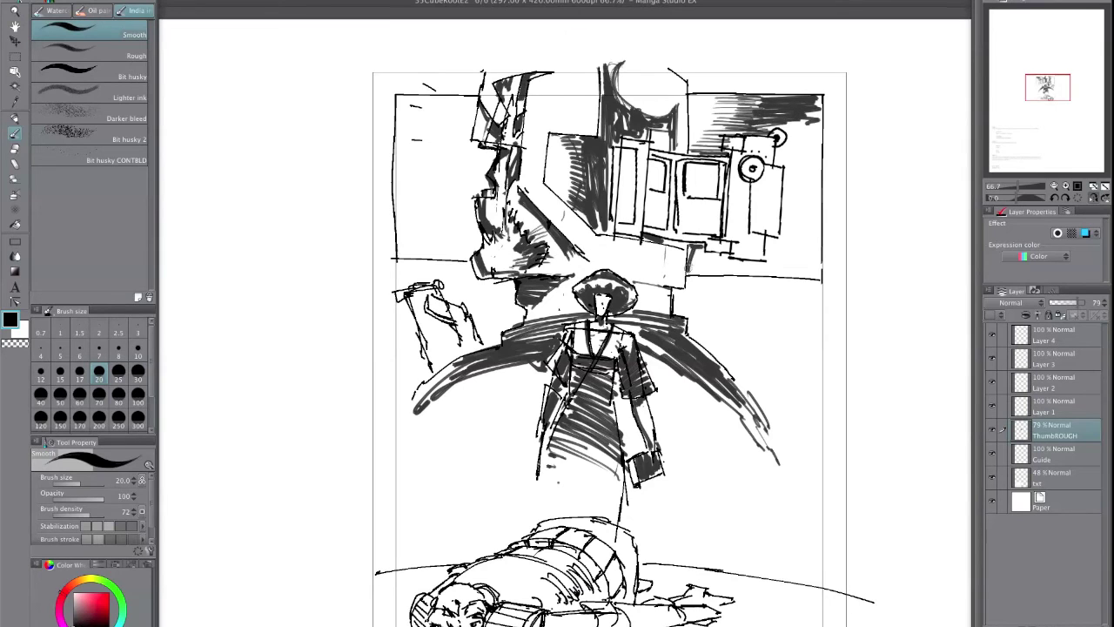
Fill the background below the device and along its outer side with dark hatching, undoing a stray stroke beside the device.
left_click_drag(694, 252, 726, 272)
left_click_drag(692, 259, 820, 268)
left_click_drag(705, 273, 810, 275)
left_click_drag(772, 242, 768, 259)
mouse_move(779, 161)
left_mouse_down()
mouse_move(772, 235)
mouse_move(784, 243)
left_mouse_up()
key("ctrl+z")
mouse_move(818, 114)
left_mouse_down()
mouse_move(809, 240)
mouse_move(793, 145)
left_mouse_up()
mouse_move(818, 127)
left_mouse_down()
mouse_move(810, 263)
mouse_move(801, 260)
left_mouse_up()
left_click_drag(794, 211, 786, 259)
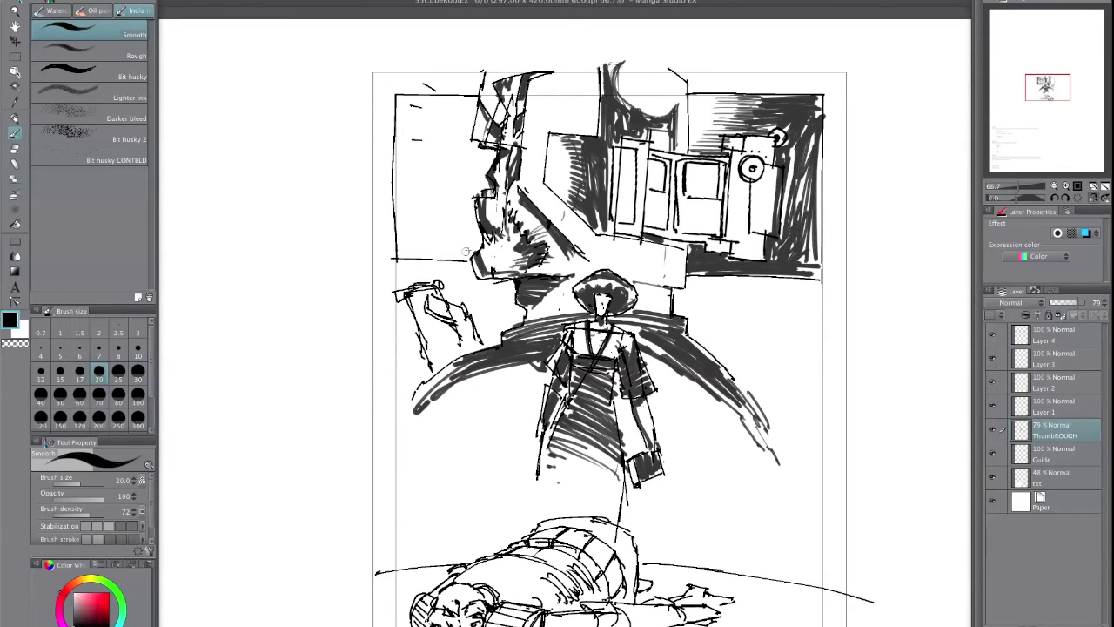
left_click_drag(475, 237, 444, 260)
key("ctrl+z")
key("ctrl+z")
Flip the view back and sketch light horizontal lines in the empty background in front of the profile figure's face.
key("h")
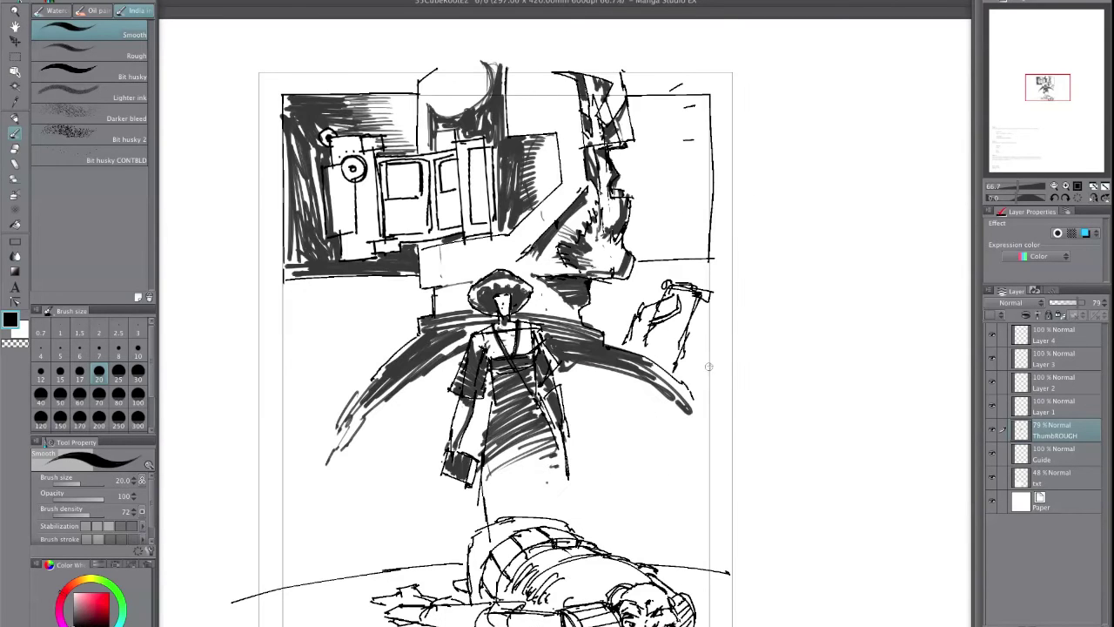
left_click_drag(657, 214, 705, 217)
mouse_move(670, 227)
left_mouse_down()
mouse_move(716, 231)
mouse_move(666, 227)
left_mouse_up()
left_click_drag(671, 240, 687, 240)
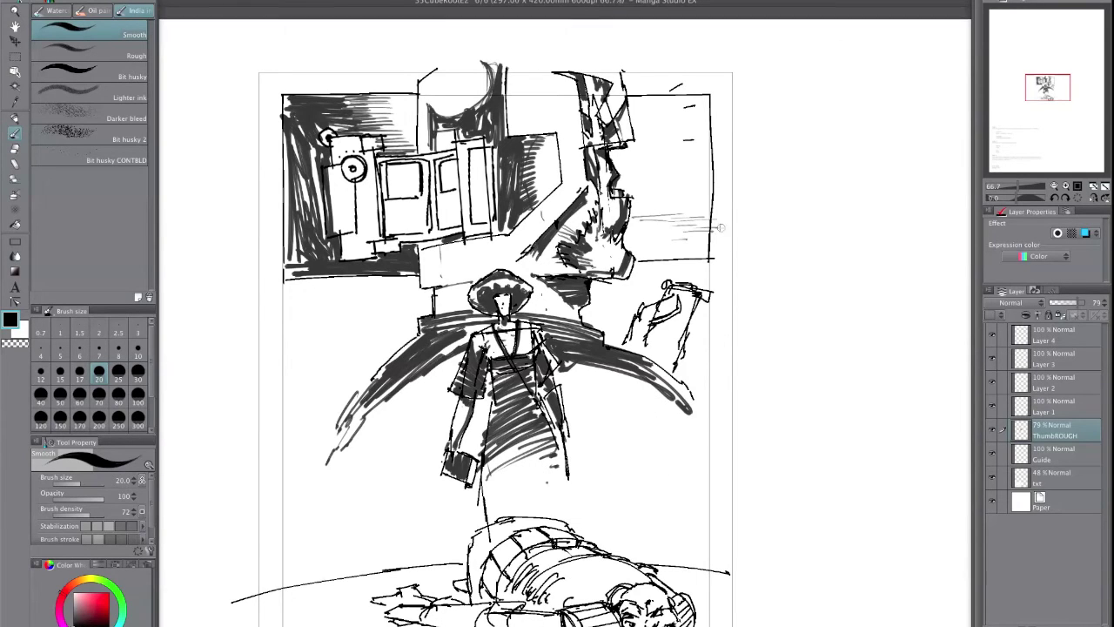
Darken the device's round dial and vertical columns, and add short tick marks along the curved edge above it.
left_click_drag(347, 174, 346, 237)
left_click_drag(360, 137, 379, 239)
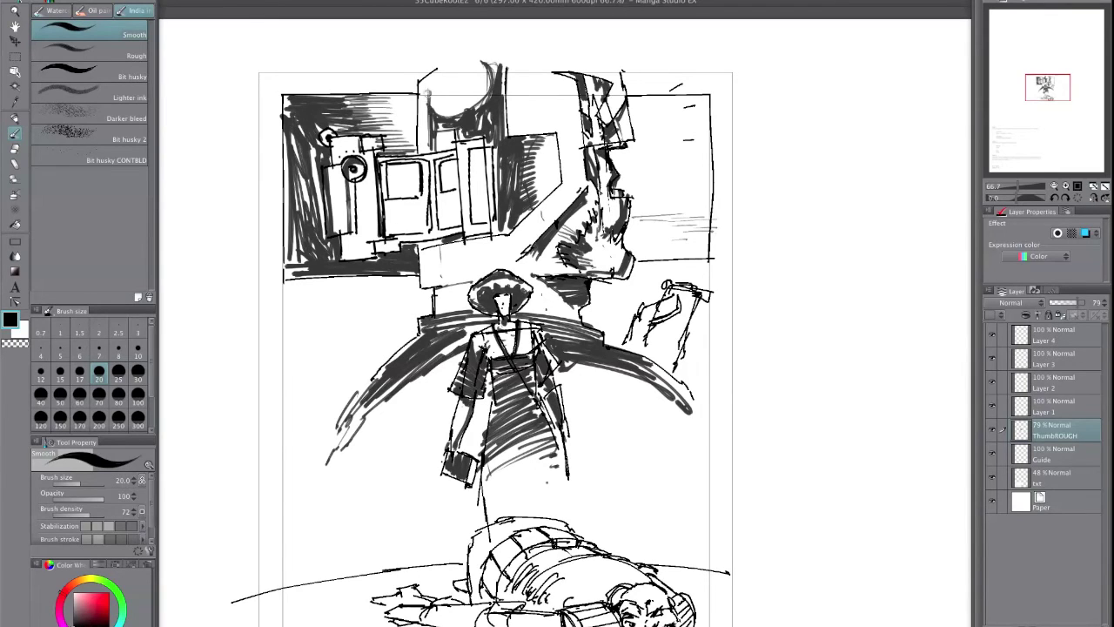
left_click_drag(446, 108, 447, 116)
left_click_drag(456, 108, 457, 117)
left_click_drag(464, 106, 467, 114)
left_click_drag(472, 102, 477, 109)
left_click_drag(479, 95, 486, 100)
Partly erase the horizontal lines in front of the profile figure with the transparent colour, then restore black.
key("c")
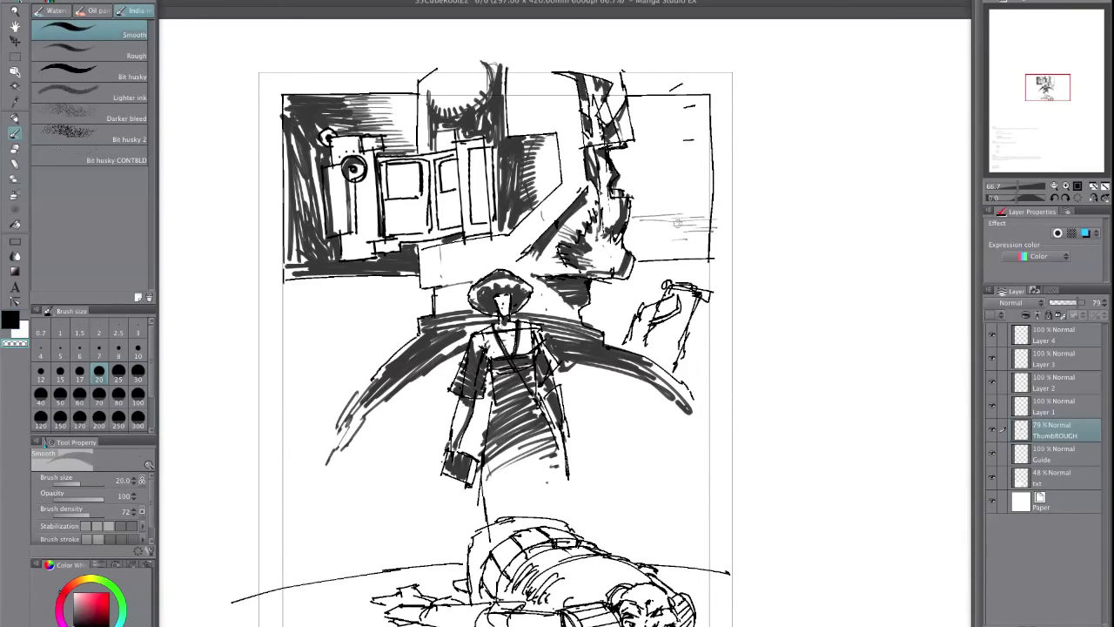
left_click_drag(640, 215, 710, 224)
key("c")
Check the composition in a flipped view, flip it back and shade the small angular shape below the profile figure's panel.
key("h")
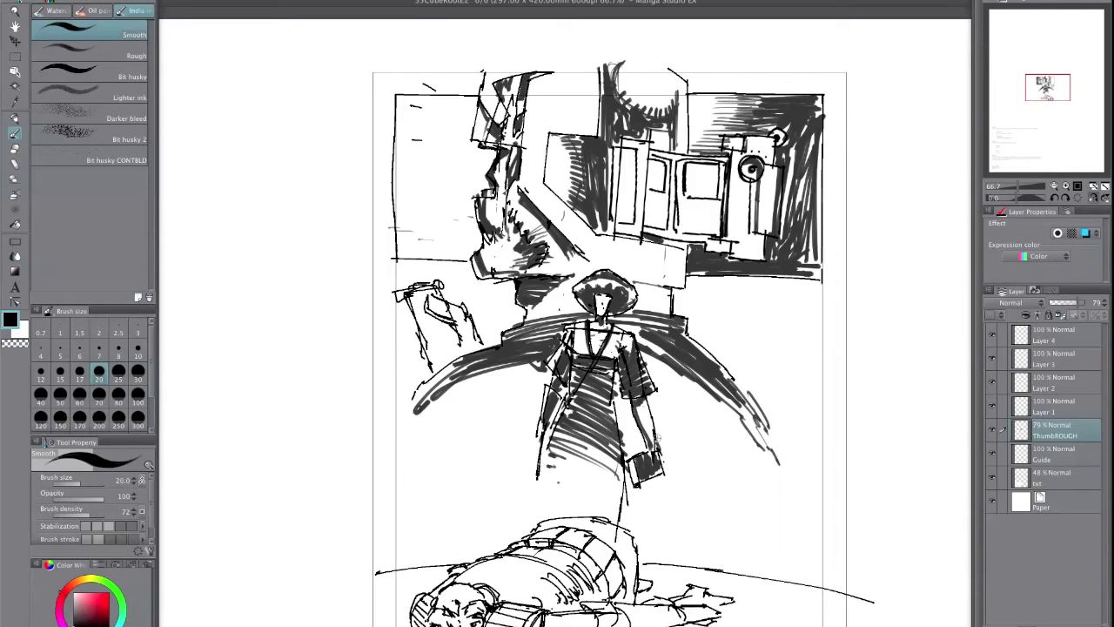
left_click_drag(769, 518, 699, 504)
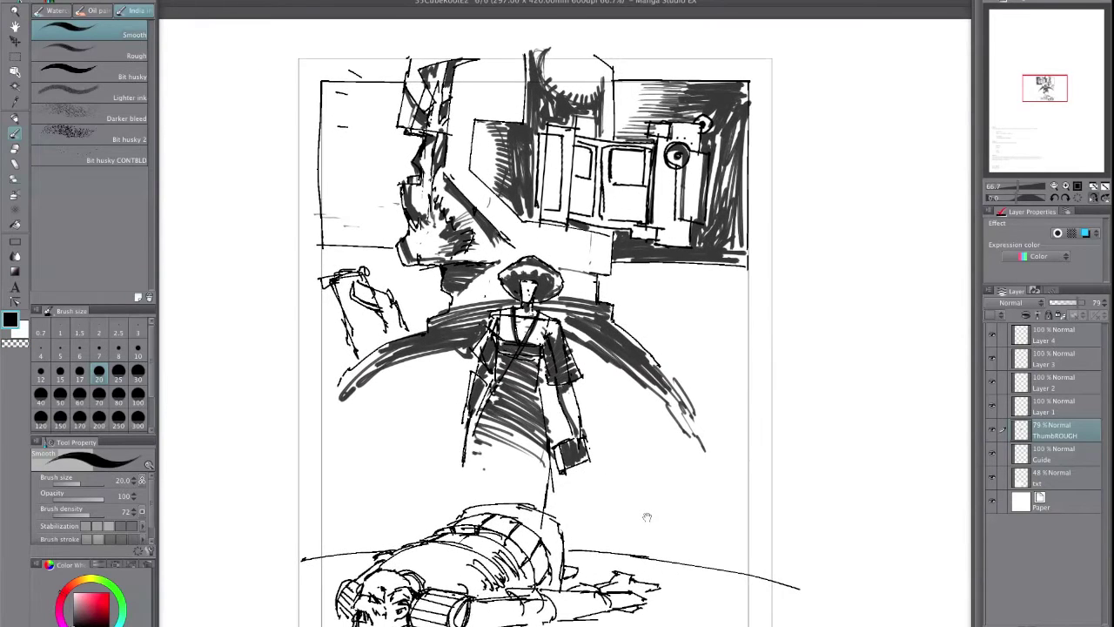
key("h")
mouse_move(701, 296)
left_mouse_down()
mouse_move(724, 268)
mouse_move(720, 324)
left_mouse_up()
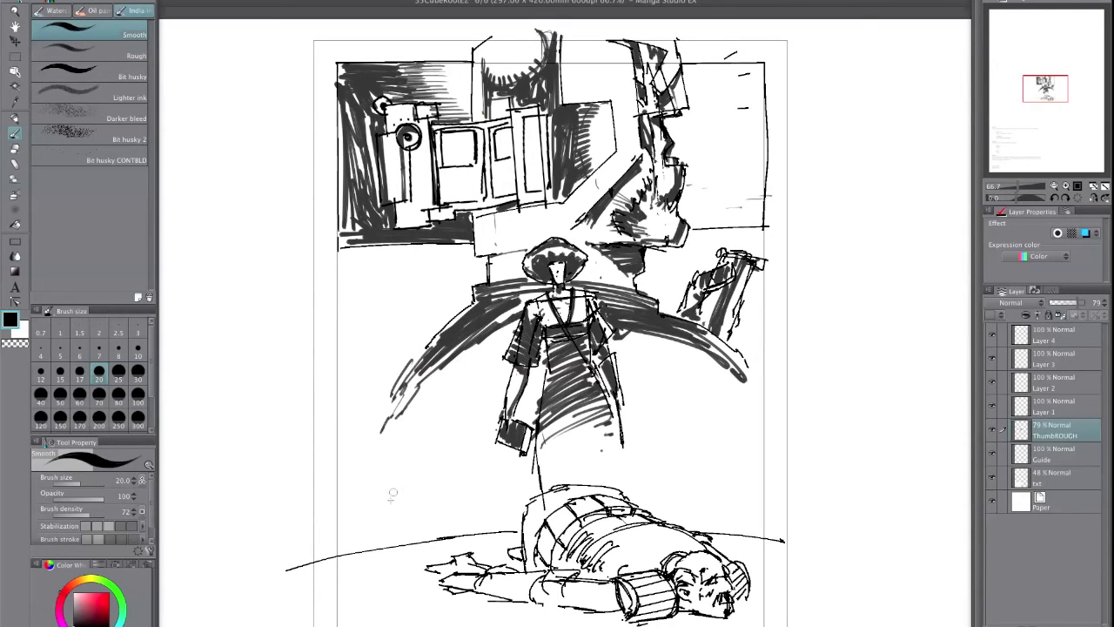
Hatch dense black diagonal strokes across the side of the dome behind the standing figure's box-holding arm, down to the ground line.
left_click_drag(487, 365, 519, 306)
left_click_drag(409, 425, 505, 319)
mouse_move(388, 452)
left_mouse_down()
mouse_move(444, 369)
mouse_move(449, 324)
left_mouse_up()
left_click_drag(376, 496, 446, 369)
left_click_drag(382, 539, 492, 373)
left_click_drag(446, 406, 484, 367)
left_click_drag(472, 455, 512, 366)
left_click_drag(438, 474, 502, 372)
mouse_move(436, 530)
left_mouse_down()
mouse_move(500, 442)
mouse_move(506, 485)
left_mouse_up()
mouse_move(480, 483)
left_mouse_down()
mouse_move(524, 440)
mouse_move(543, 370)
left_mouse_up()
left_click_drag(530, 416, 547, 353)
left_click_drag(510, 477, 531, 446)
mouse_move(490, 505)
left_mouse_down()
mouse_move(514, 484)
mouse_move(514, 529)
left_mouse_up()
mouse_move(523, 475)
left_mouse_down()
mouse_move(470, 529)
mouse_move(434, 533)
left_mouse_up()
left_click_drag(470, 515, 449, 535)
left_click_drag(611, 334, 640, 353)
Flip the view and hatch the dome's other side with dense diagonal strokes, from the standing figure outward to the ground line.
key("h")
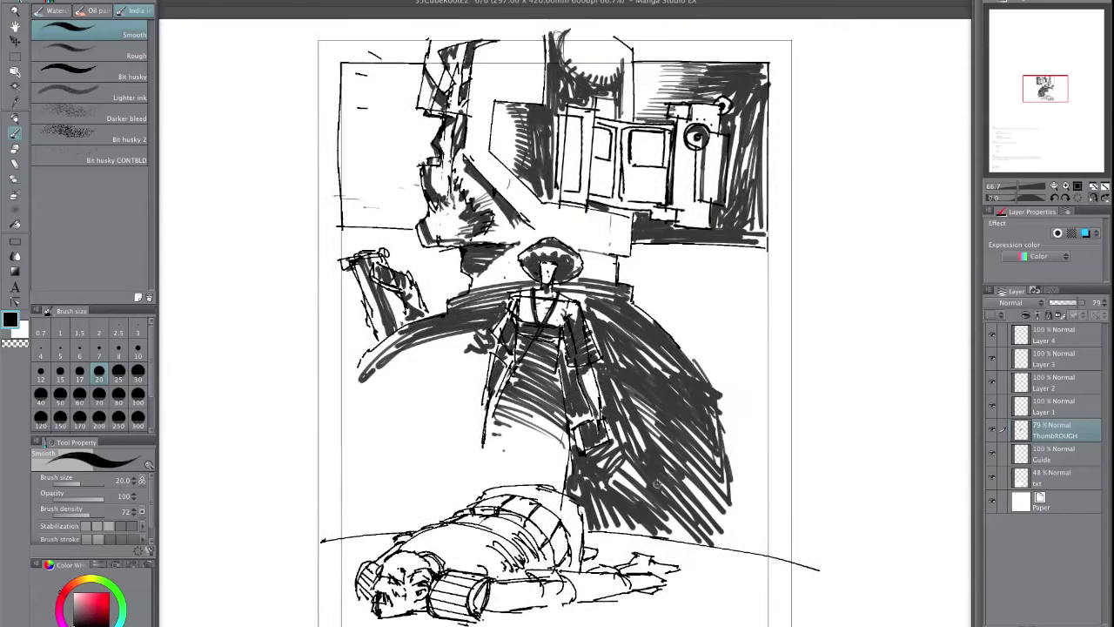
left_click_drag(497, 434, 526, 407)
left_click_drag(514, 325, 497, 344)
left_click_drag(513, 305, 501, 433)
mouse_move(519, 395)
left_mouse_down()
mouse_move(505, 477)
mouse_move(489, 463)
left_mouse_up()
left_click_drag(379, 366, 427, 325)
mouse_move(366, 393)
left_mouse_down()
mouse_move(453, 305)
mouse_move(487, 305)
left_mouse_up()
mouse_move(409, 409)
left_mouse_down()
mouse_move(508, 313)
mouse_move(505, 331)
left_mouse_up()
left_click_drag(436, 456, 505, 357)
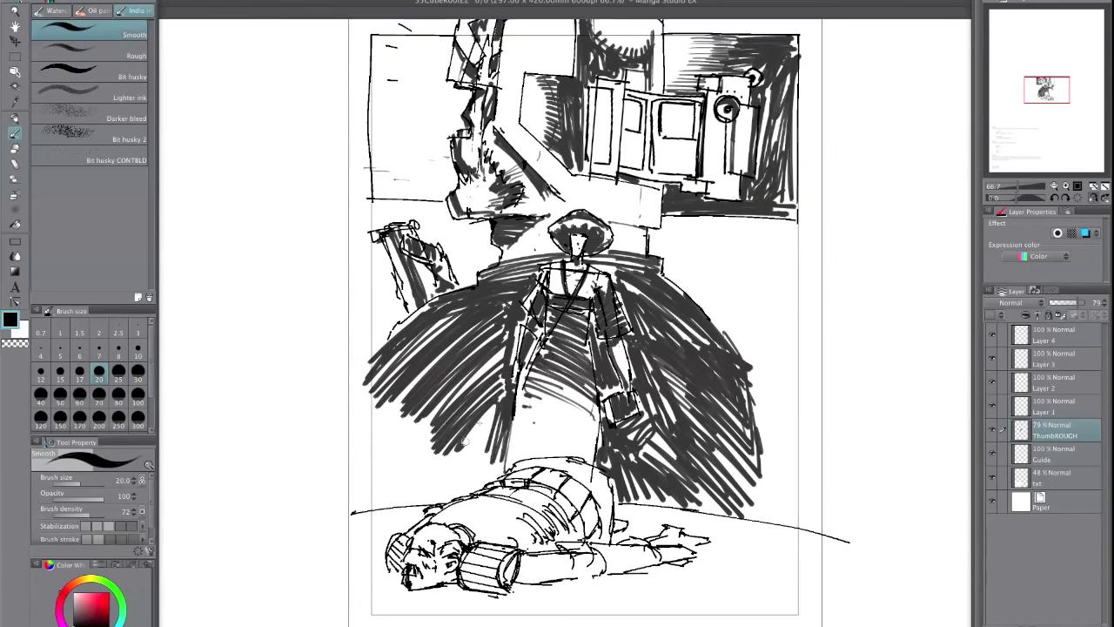
left_click_drag(388, 478, 461, 387)
left_click_drag(453, 424, 489, 388)
left_click_drag(330, 435, 417, 344)
mouse_move(340, 496)
left_mouse_down()
mouse_move(448, 409)
mouse_move(496, 431)
left_mouse_up()
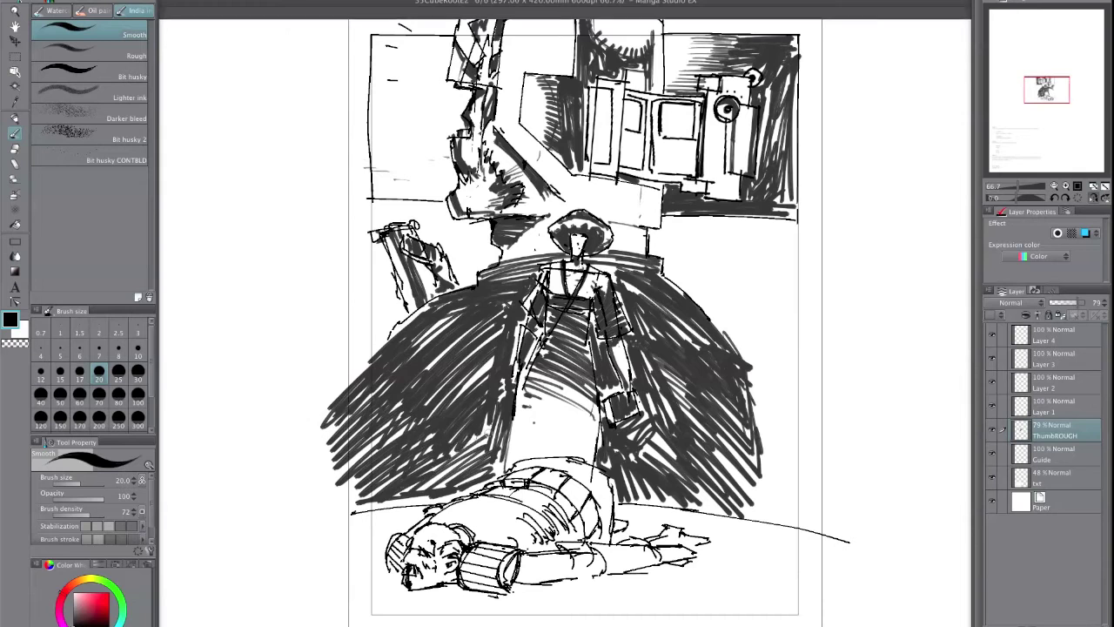
left_click_drag(457, 470, 492, 357)
left_click_drag(497, 307, 470, 358)
Flip the view back and trim the hatching's ragged outer edge below the angular shape with the hard eraser.
left_click(1094, 198)
left_click_drag(740, 530, 753, 564)
mouse_move(699, 349)
left_mouse_down()
mouse_move(733, 380)
mouse_move(738, 419)
left_mouse_up()
key("e")
left_click_drag(735, 357, 731, 437)
mouse_move(733, 399)
left_mouse_down()
mouse_move(724, 526)
mouse_move(728, 453)
mouse_move(759, 435)
mouse_move(790, 456)
left_mouse_up()
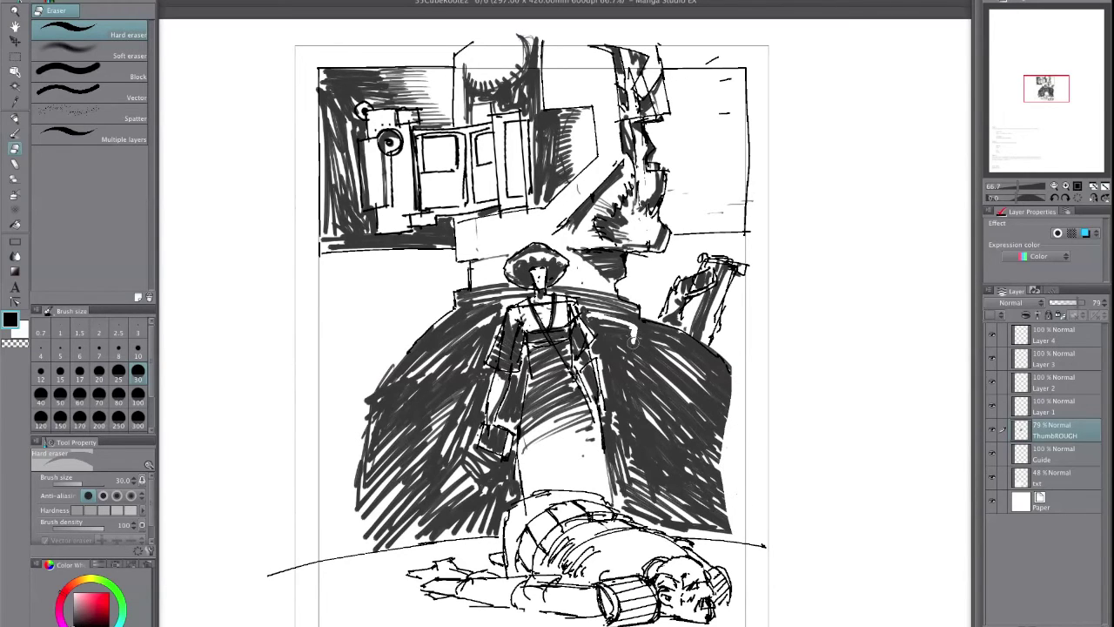
Extend the dome's shading on the device's side with the ink brush and trim its outer edge to a near-vertical line.
left_click_drag(396, 349, 494, 315)
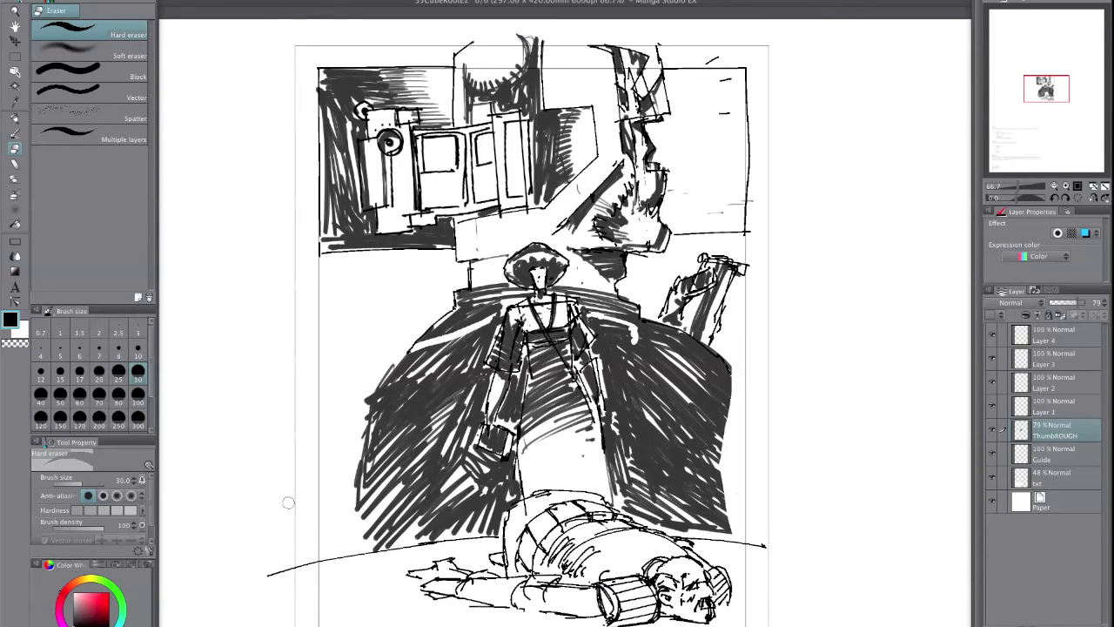
key("ctrl+z")
key("b")
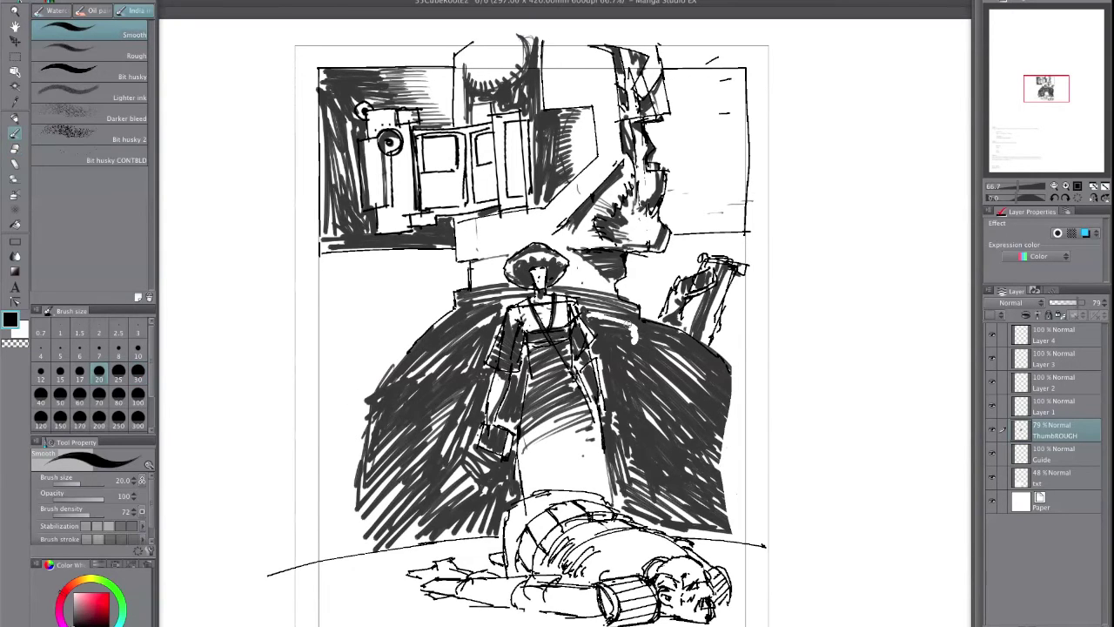
mouse_move(425, 332)
left_mouse_down()
mouse_move(393, 342)
mouse_move(385, 387)
mouse_move(391, 361)
mouse_move(379, 452)
mouse_move(386, 396)
mouse_move(387, 549)
mouse_move(373, 392)
mouse_move(359, 513)
left_mouse_up()
key("e")
key("p")
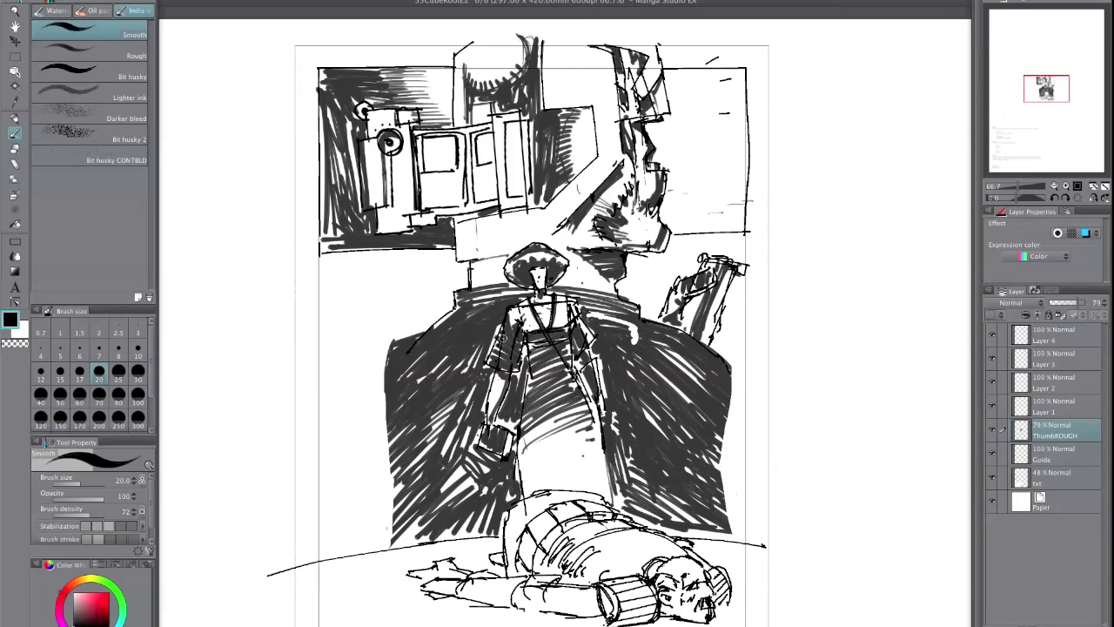
key("c")
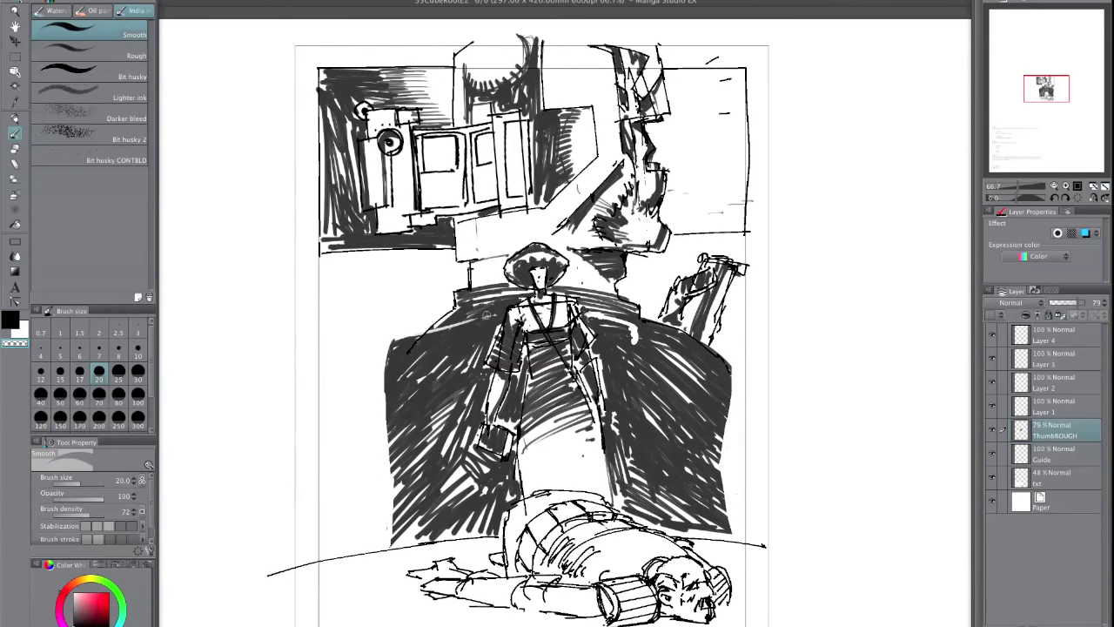
left_click_drag(644, 394, 622, 446)
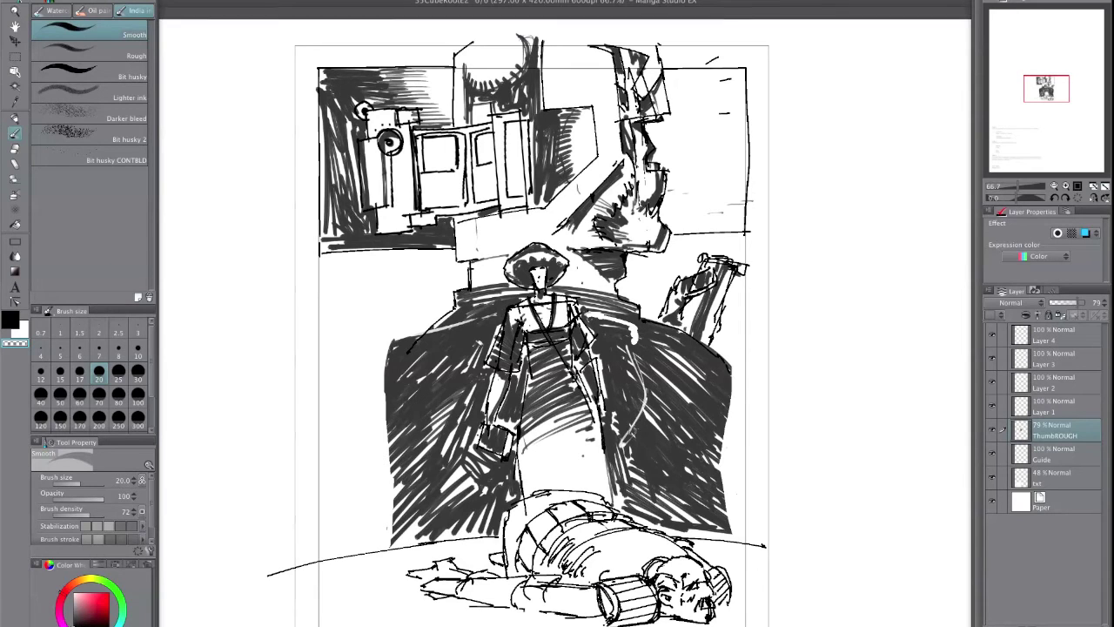
key("ctrl+z")
key("ctrl+z")
key("c")
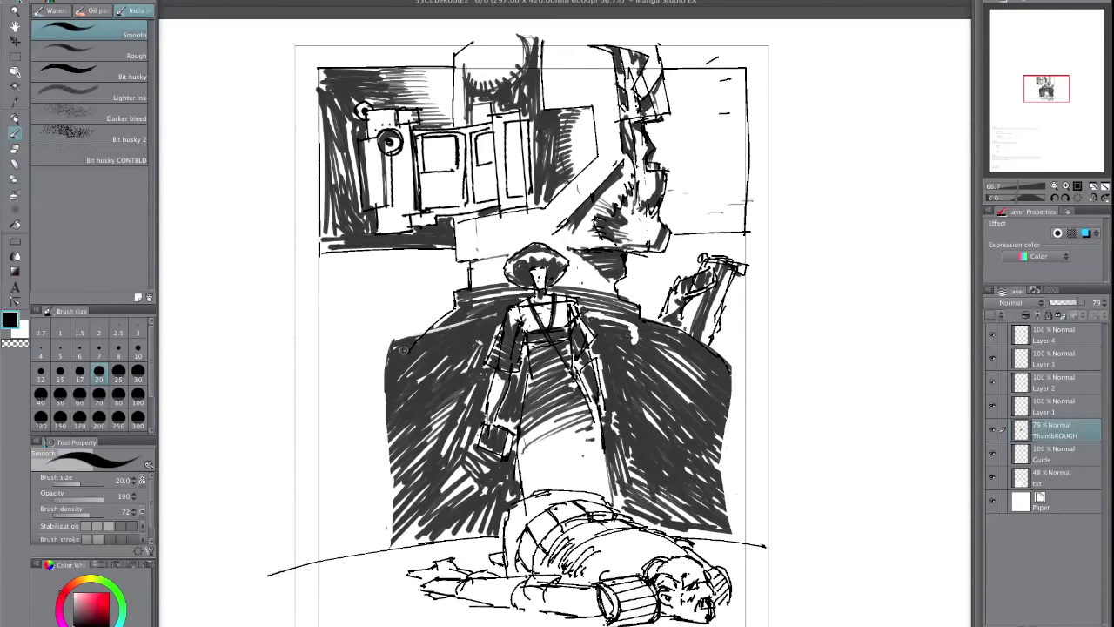
Fill the background beside the dome and the margin around the device's panel with solid black, using brush sizes 100 and 60.
mouse_move(389, 409)
left_mouse_down()
mouse_move(383, 357)
mouse_move(389, 396)
left_mouse_up()
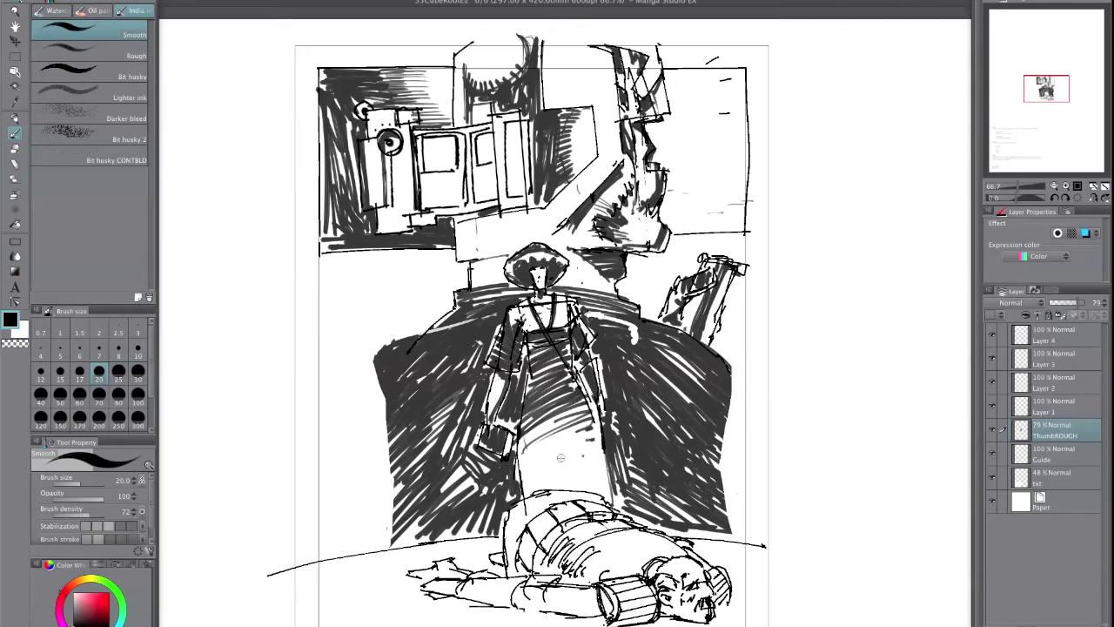
left_click(118, 393)
mouse_move(375, 276)
left_mouse_down()
mouse_move(456, 263)
mouse_move(397, 342)
mouse_move(330, 295)
mouse_move(435, 281)
left_mouse_up()
left_click(79, 393)
mouse_move(300, 318)
left_mouse_down()
mouse_move(372, 406)
mouse_move(365, 505)
mouse_move(318, 535)
mouse_move(283, 374)
mouse_move(294, 257)
left_mouse_up()
mouse_move(303, 54)
left_mouse_down()
mouse_move(301, 261)
mouse_move(291, 252)
left_mouse_up()
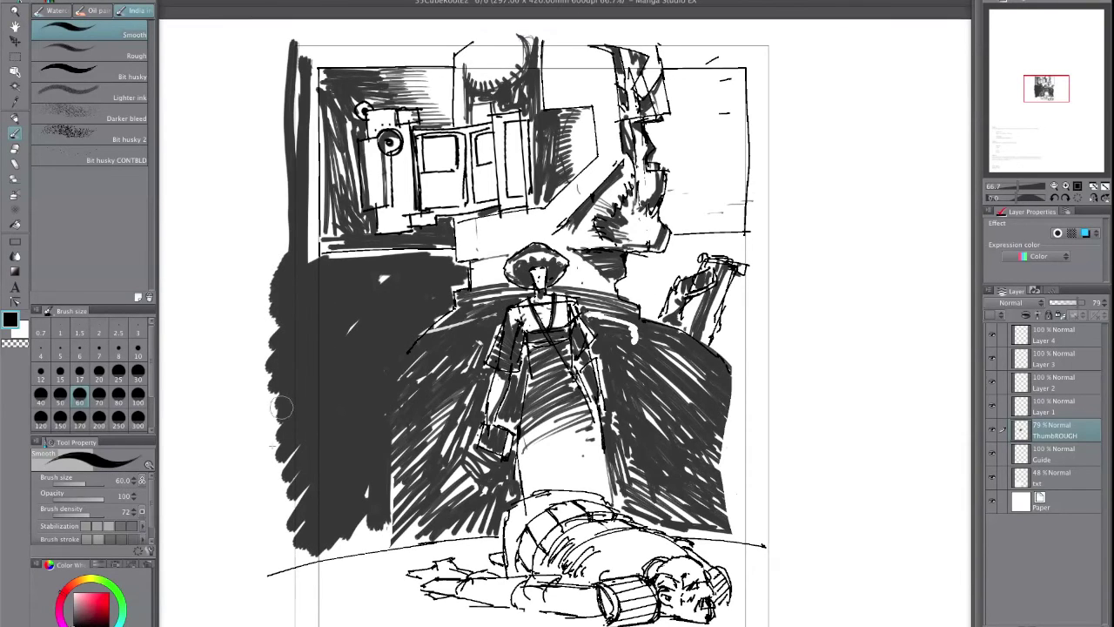
mouse_move(302, 155)
left_mouse_down()
mouse_move(301, 51)
mouse_move(449, 54)
left_mouse_up()
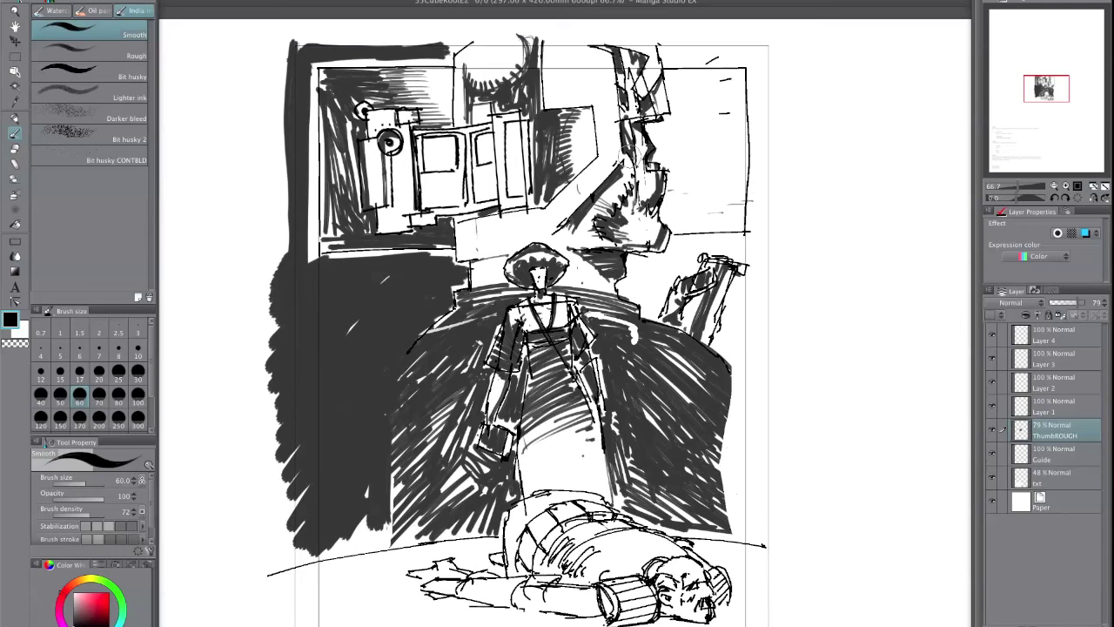
Erase the panel border around the profile figure on Layer 1 with the hard eraser.
left_click(1059, 409)
key("e")
mouse_move(658, 68)
left_mouse_down()
mouse_move(684, 68)
mouse_move(751, 235)
mouse_move(676, 235)
left_mouse_up()
Flip the view and extend the dome's hatching outward near the ground on the ThumbROUGH layer with a size 30 brush.
key("h")
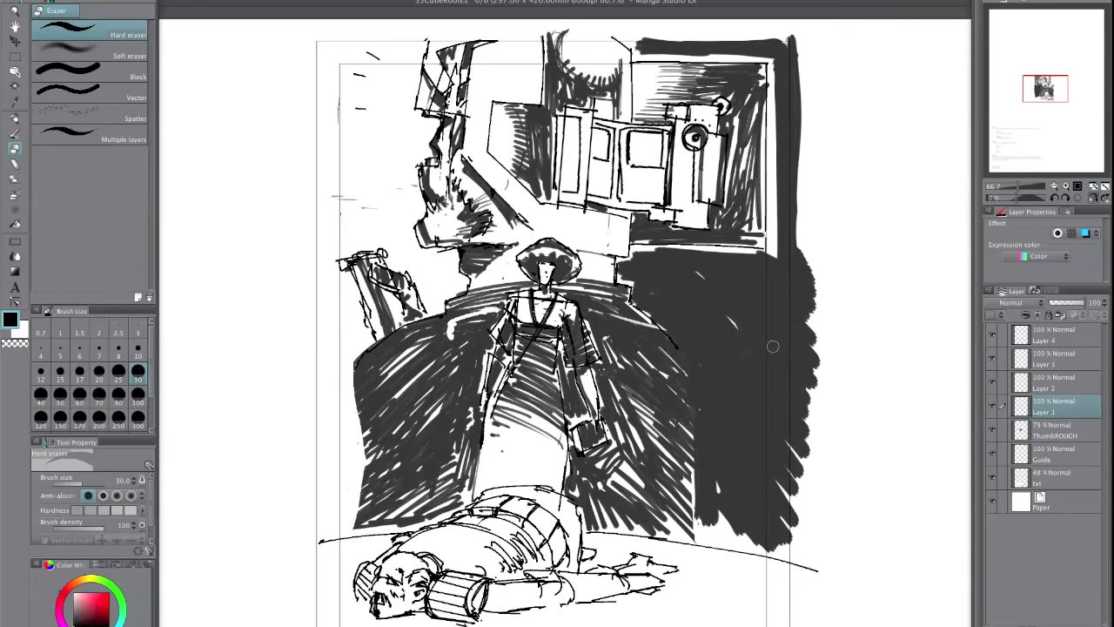
key("b")
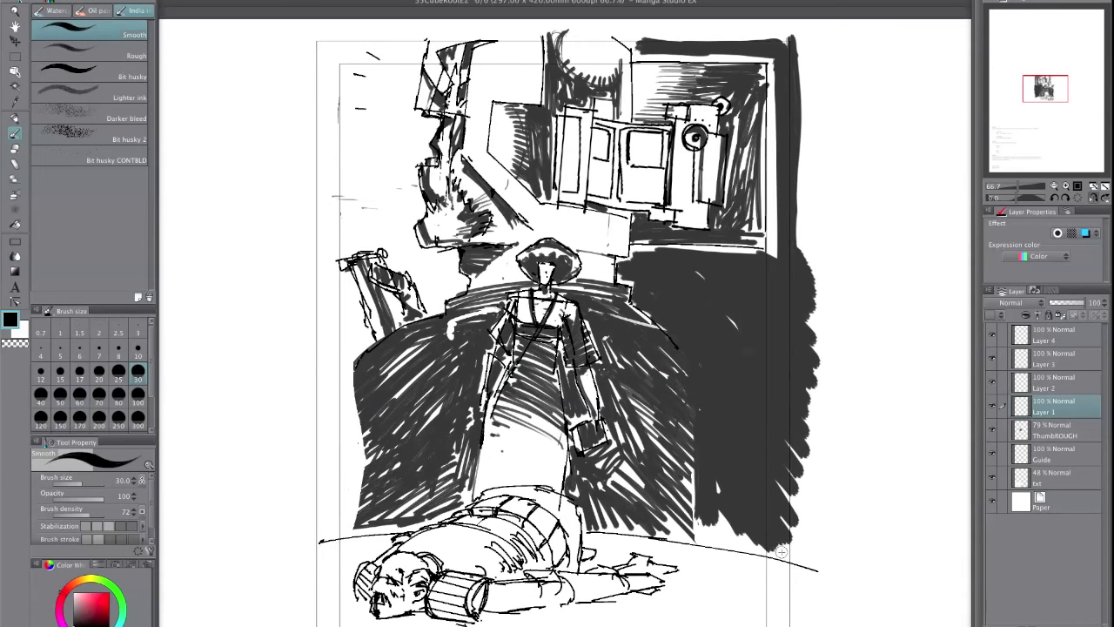
left_click(1055, 437)
left_click_drag(353, 412, 340, 523)
mouse_move(352, 463)
left_mouse_down()
mouse_move(357, 486)
mouse_move(329, 505)
mouse_move(360, 478)
left_mouse_up()
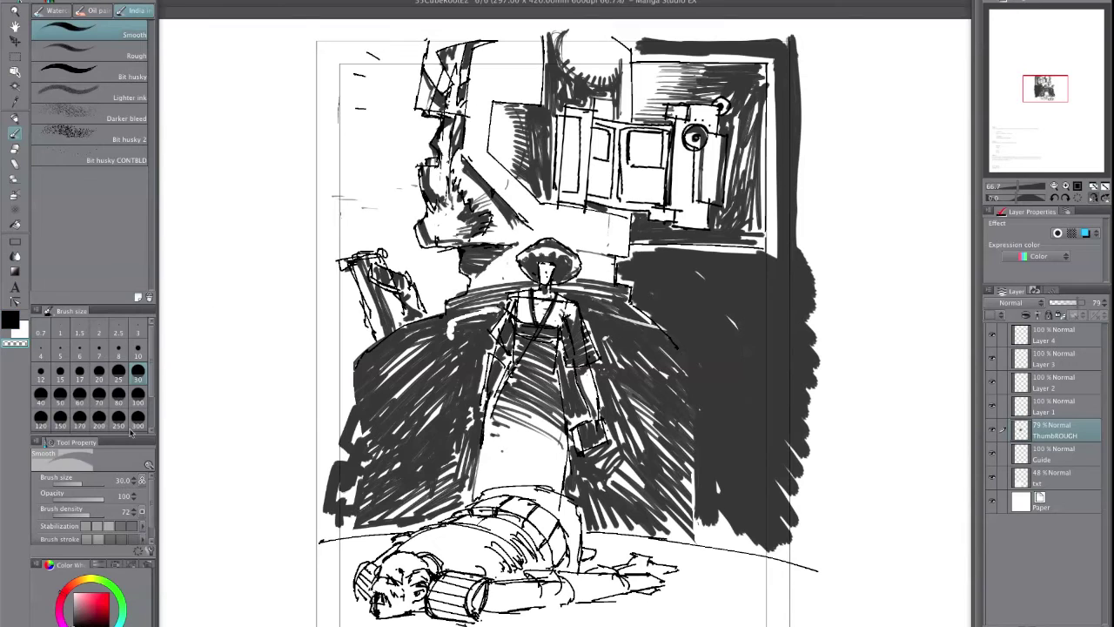
Flip the view back and cut short vertical highlights into the dome's hatching using the Inker marker with the transparent colour.
left_click(137, 349)
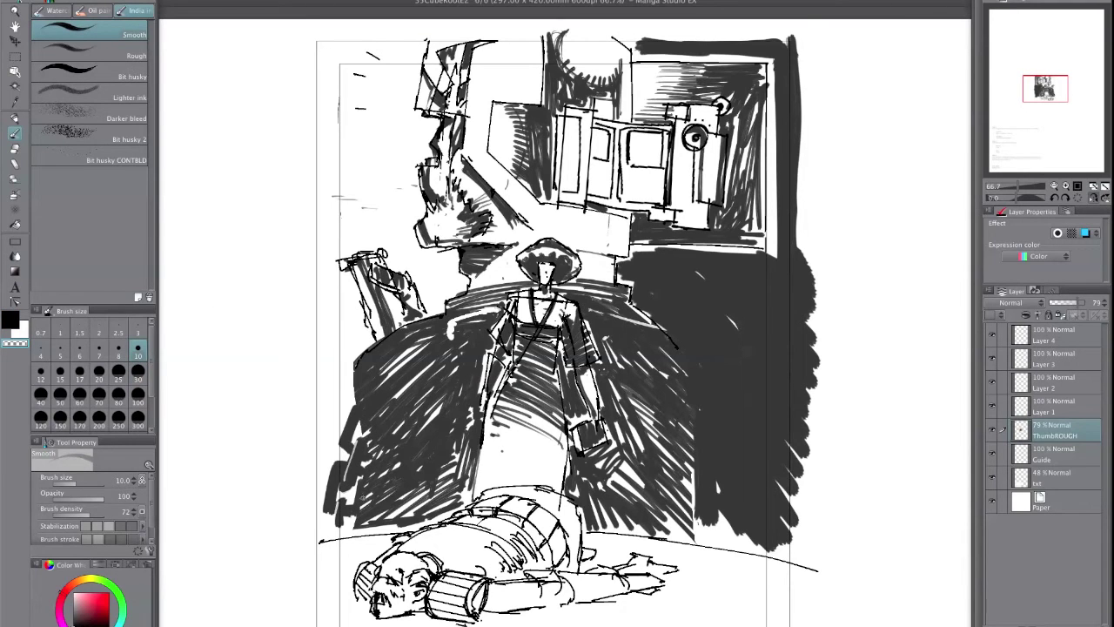
key("space")
key("h")
left_click_drag(598, 503, 599, 516)
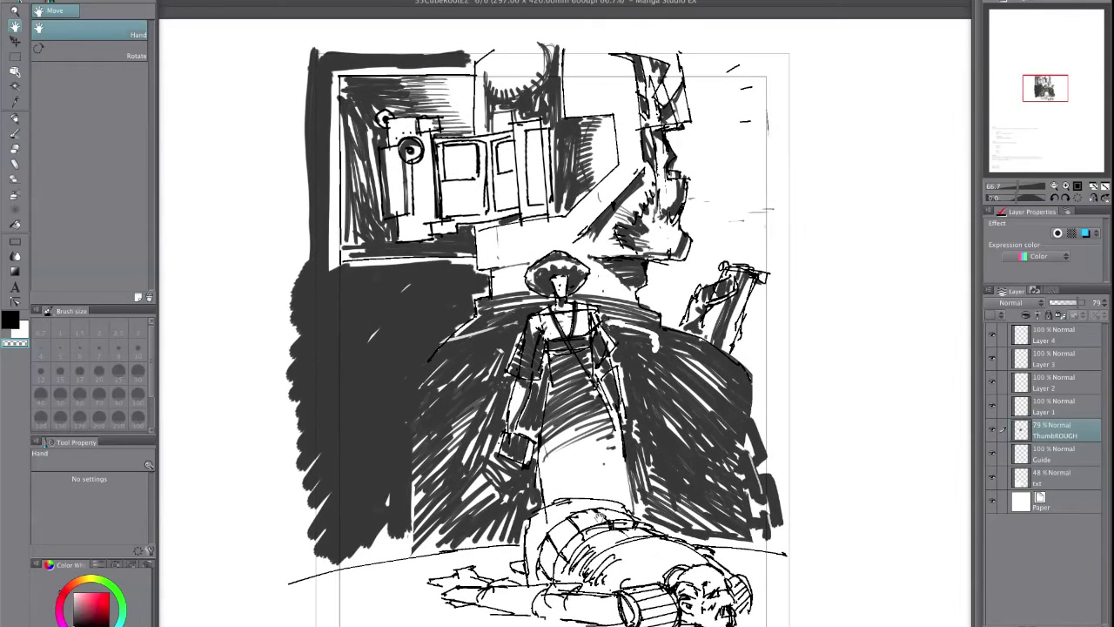
key("p")
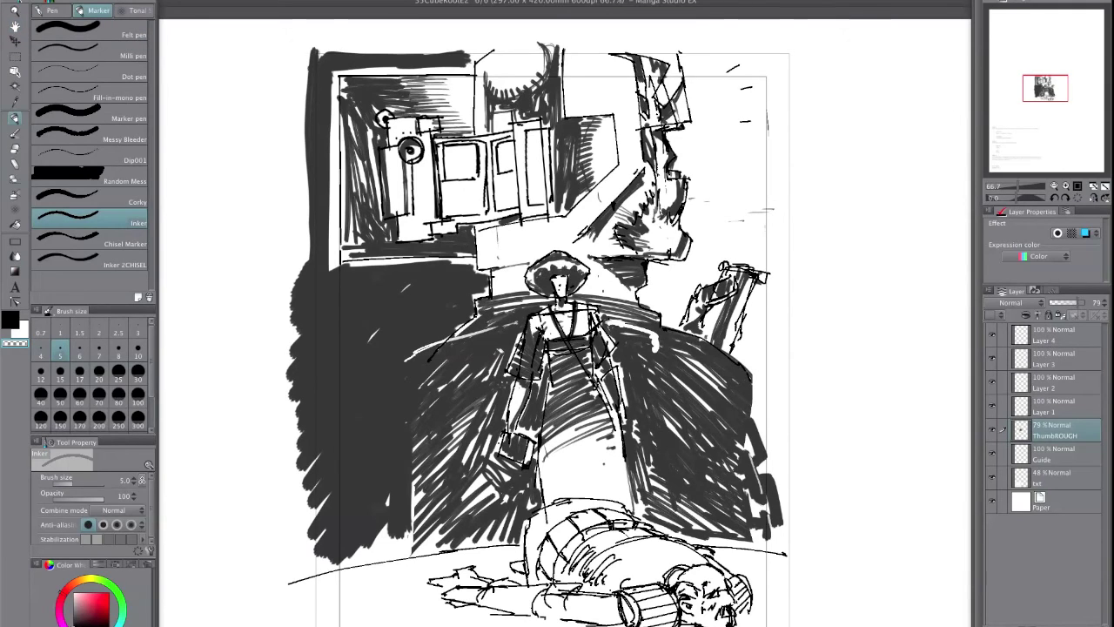
left_click_drag(426, 399, 428, 428)
mouse_move(433, 397)
left_mouse_down()
mouse_move(434, 430)
mouse_move(464, 411)
left_mouse_up()
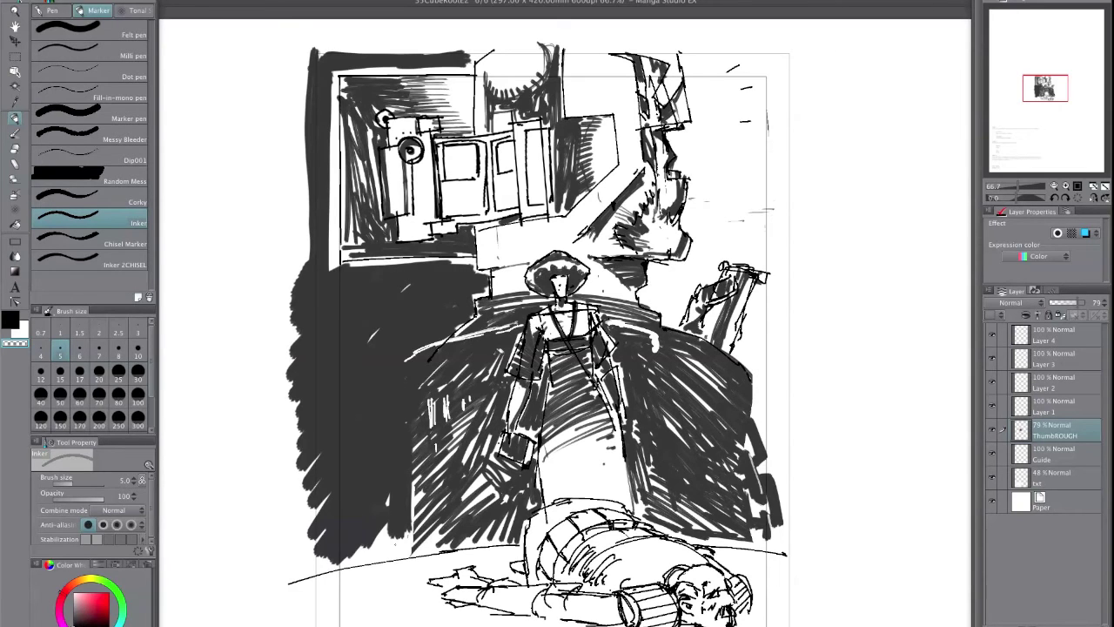
Shade the lying figure's head, upper back and sleeve cuff in black with the Smooth ink brush at size 20.
left_click_drag(642, 454, 617, 360)
left_click(15, 134)
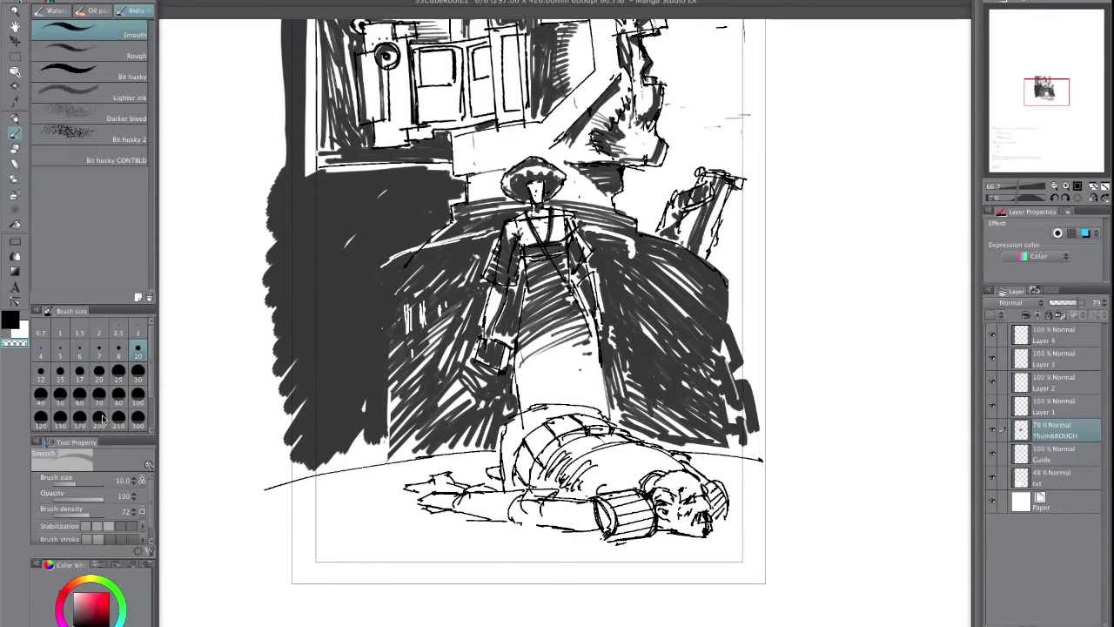
left_click(99, 372)
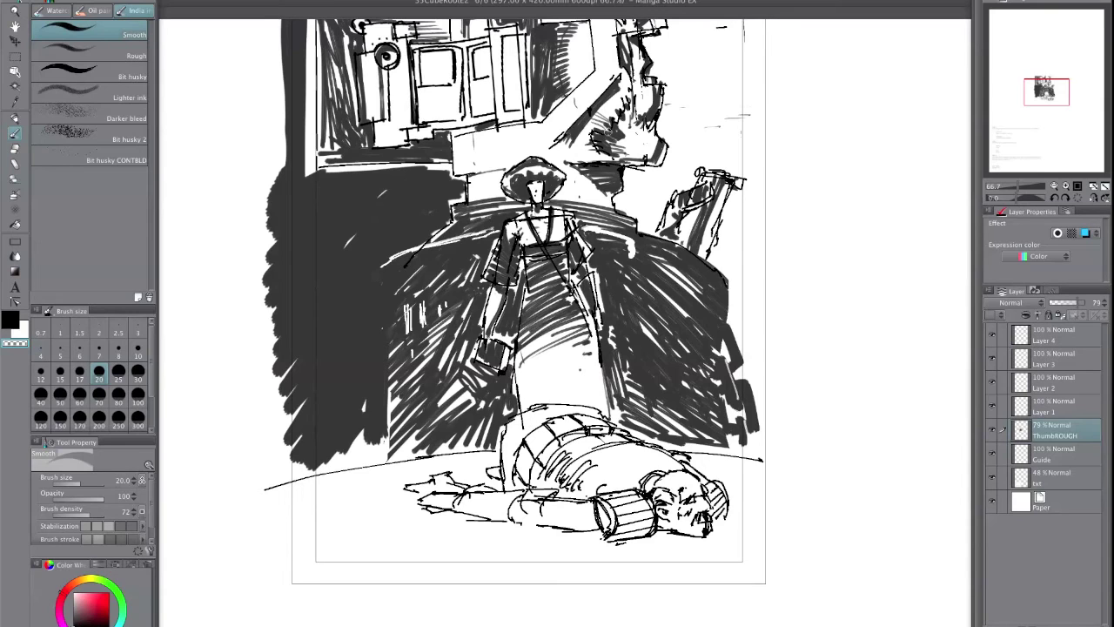
left_click(12, 320)
mouse_move(620, 469)
left_mouse_down()
mouse_move(582, 500)
mouse_move(671, 465)
mouse_move(711, 520)
left_mouse_up()
mouse_move(698, 479)
left_mouse_down()
mouse_move(665, 513)
mouse_move(713, 522)
left_mouse_up()
mouse_move(614, 537)
left_mouse_down()
mouse_move(684, 530)
mouse_move(693, 510)
mouse_move(686, 536)
left_mouse_up()
key("ctrl+z")
key("ctrl+z")
key("ctrl+z")
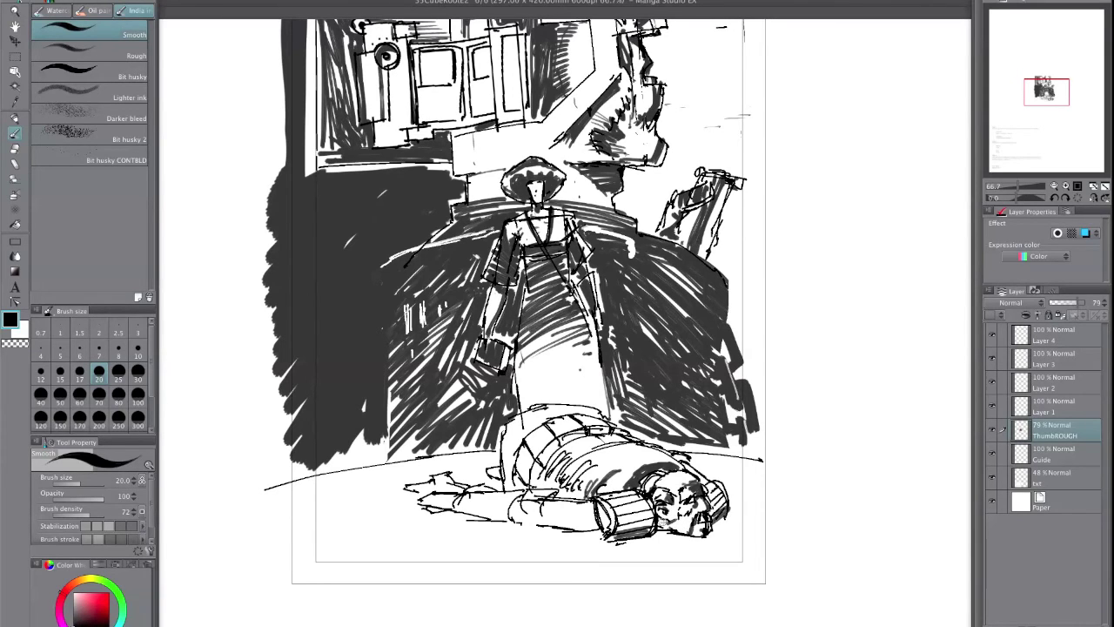
Add black shading to the lying figure's arm, lower garment, waist folds and feet.
mouse_move(584, 517)
left_mouse_down()
mouse_move(543, 525)
mouse_move(562, 527)
mouse_move(535, 505)
mouse_move(470, 520)
left_mouse_up()
left_click_drag(606, 494, 543, 470)
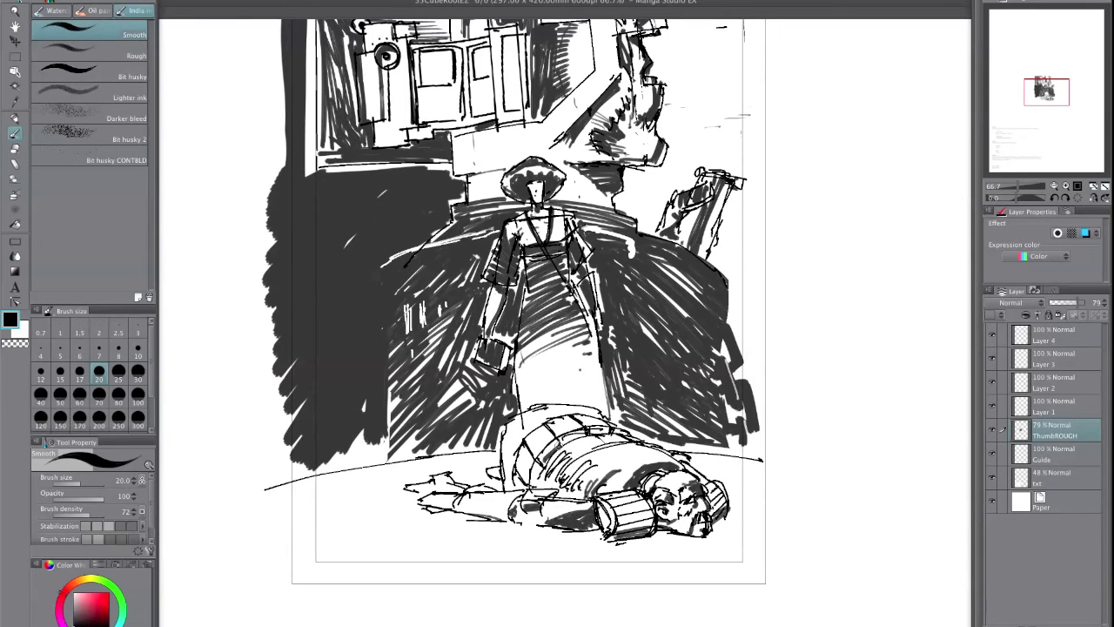
left_click_drag(607, 432, 531, 484)
mouse_move(526, 418)
left_mouse_down()
mouse_move(505, 449)
mouse_move(505, 487)
left_mouse_up()
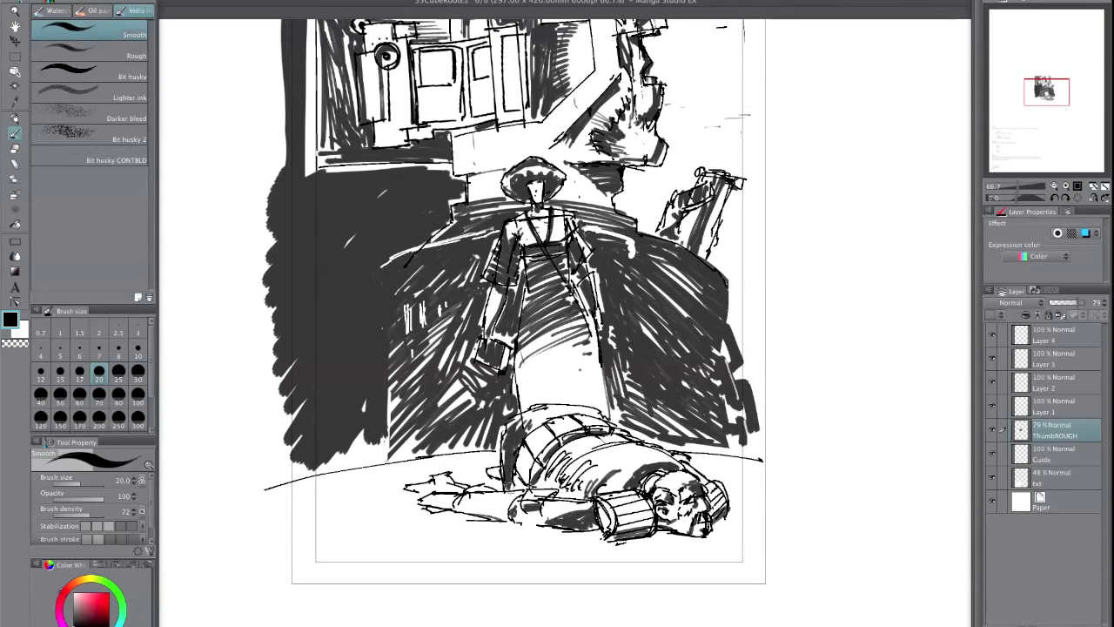
mouse_move(428, 490)
left_mouse_down()
mouse_move(446, 493)
mouse_move(437, 501)
mouse_move(448, 512)
mouse_move(458, 495)
left_mouse_up()
left_click_drag(529, 452, 590, 421)
left_click_drag(583, 417, 598, 426)
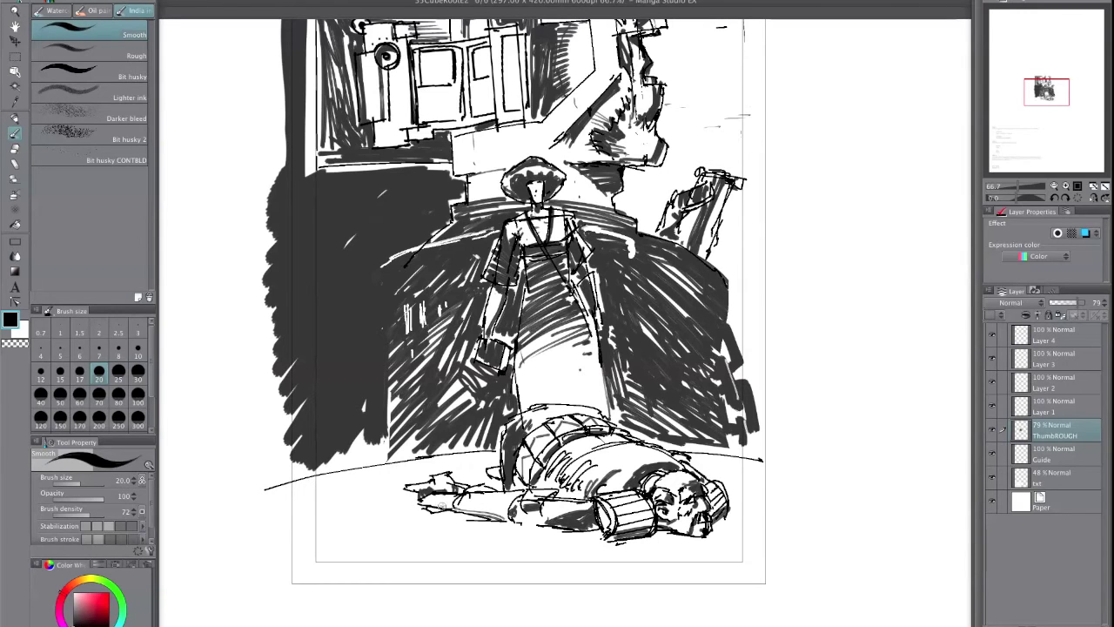
Flip the view and erase a round area of hatching around the box in the standing figure's hand.
key("e")
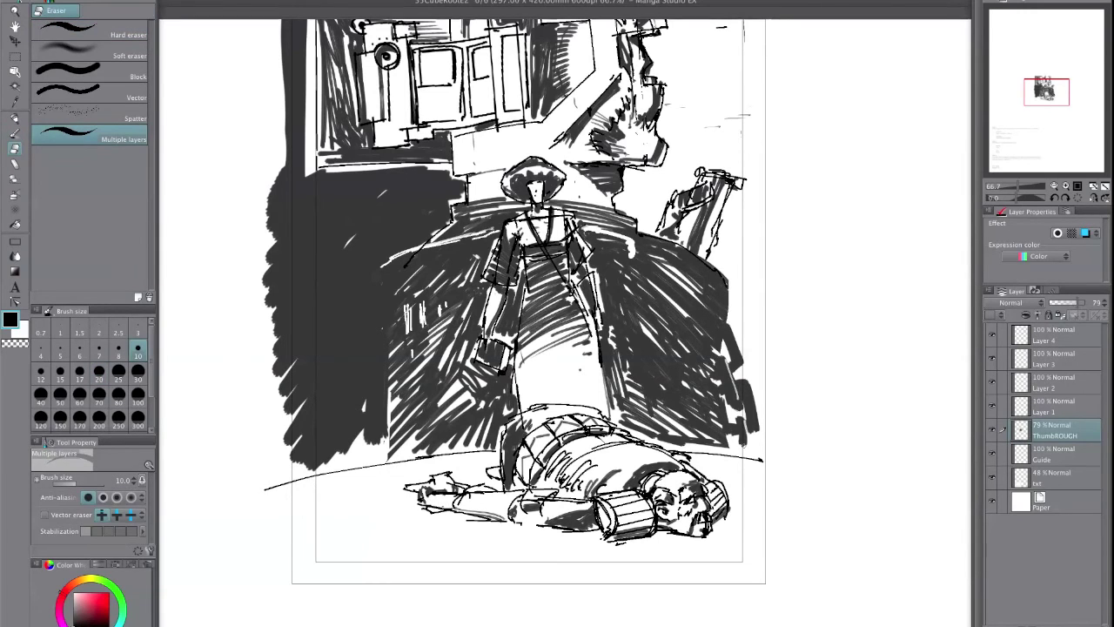
key("space")
key("h")
left_click_drag(742, 408, 785, 391)
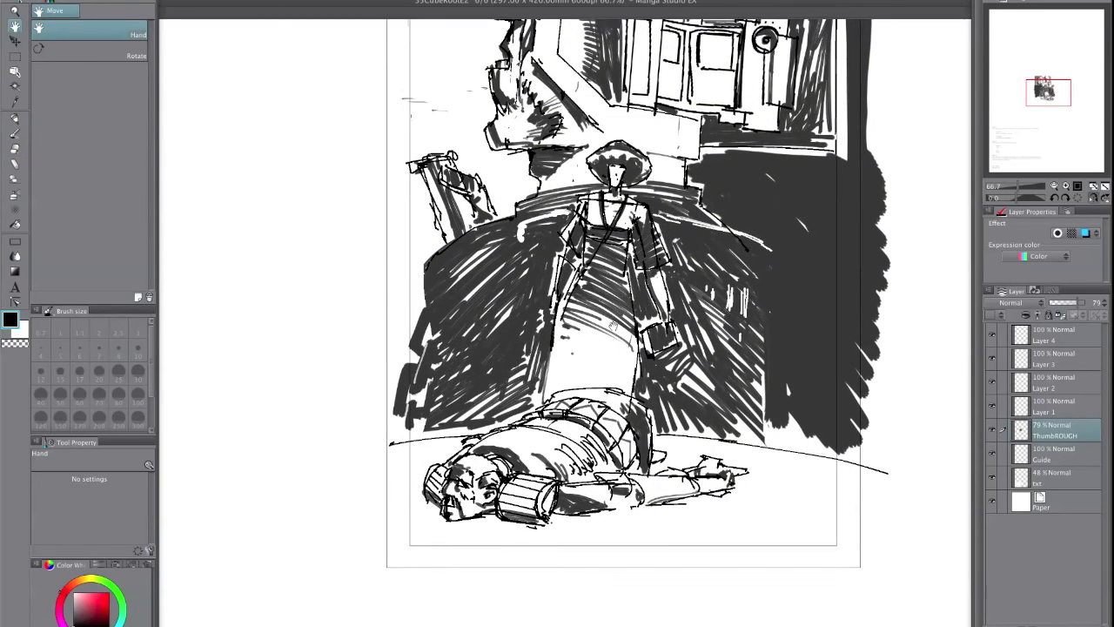
key("e")
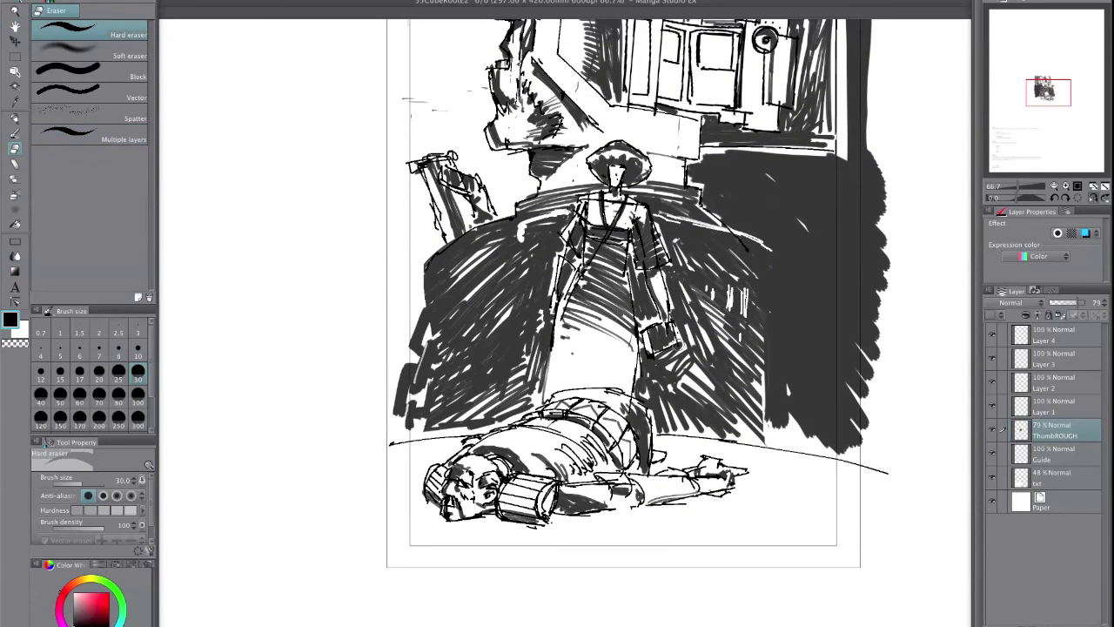
mouse_move(682, 334)
left_mouse_down()
mouse_move(678, 354)
mouse_move(693, 357)
mouse_move(644, 316)
left_mouse_up()
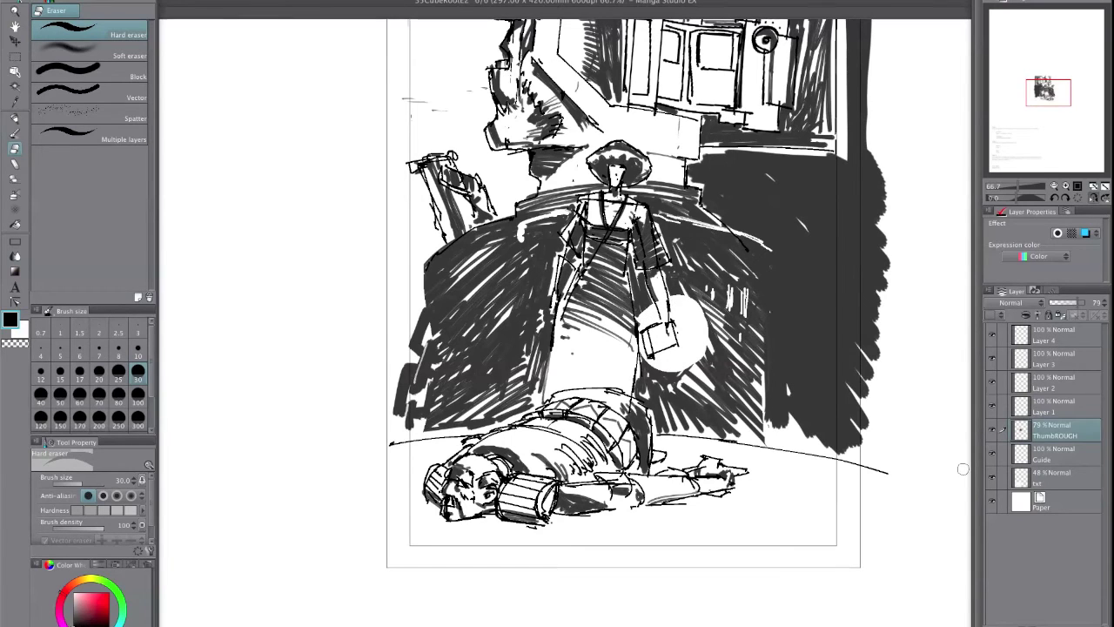
Select Layer 4 and erase the standing figure's hand and box outline inside the cleared circle.
left_click(1071, 363)
left_click(992, 335)
left_click(992, 335)
left_click(1050, 341)
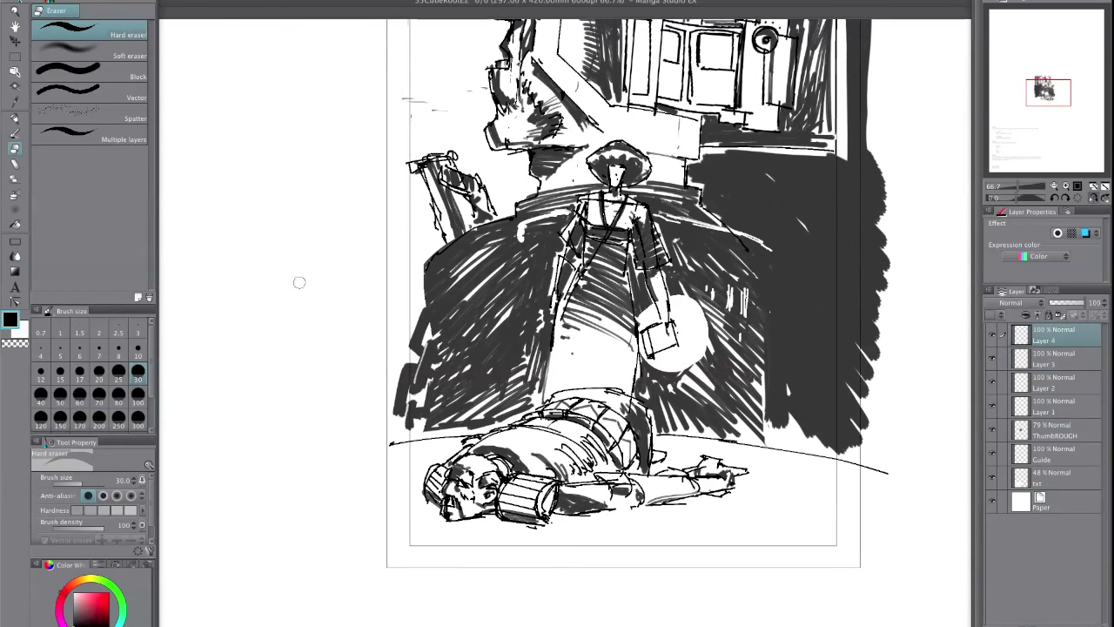
mouse_move(659, 326)
left_mouse_down()
mouse_move(644, 330)
mouse_move(678, 329)
mouse_move(651, 356)
left_mouse_up()
Redraw the standing figure's hand gripping a tilted box with the Inker marker at size 5, and check it in flipped view.
left_click(15, 119)
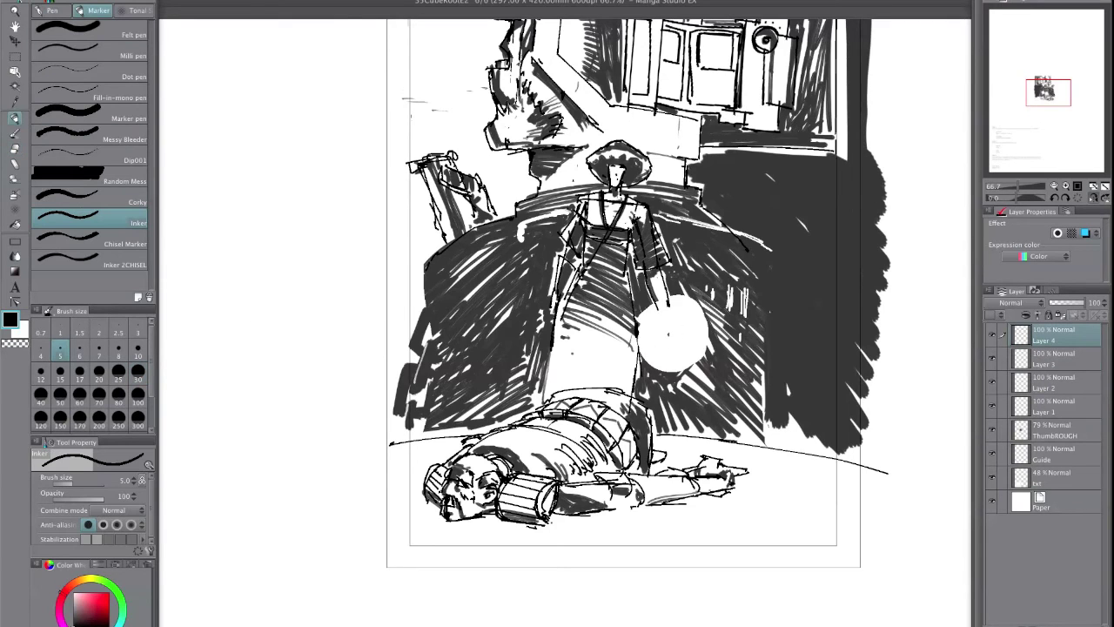
left_click(1094, 197)
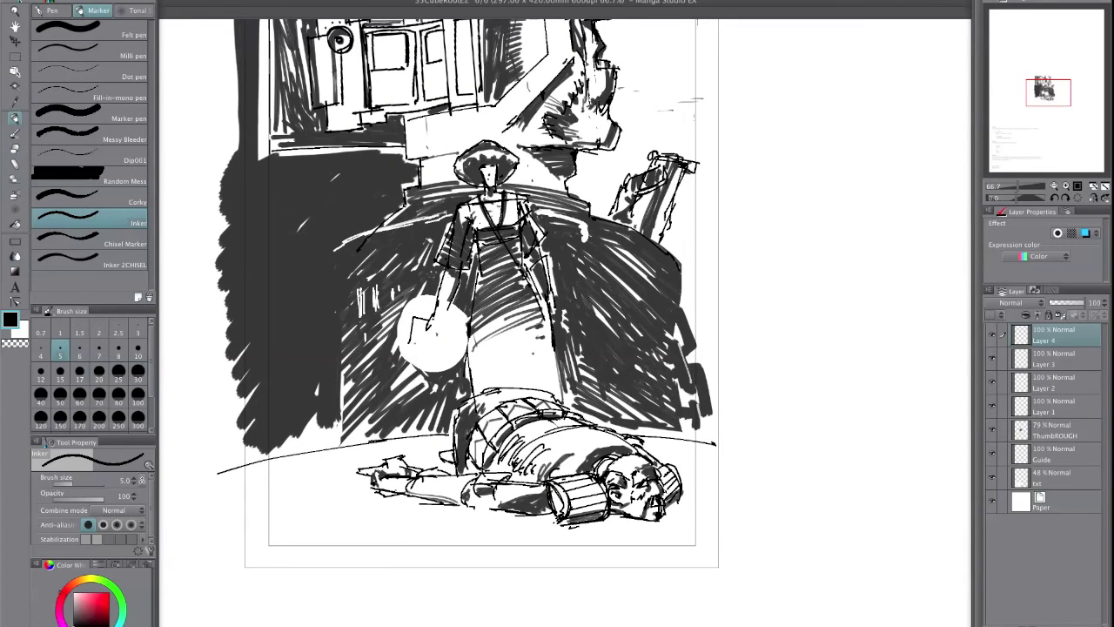
key("super+z")
key("super+z")
left_click_drag(437, 307, 437, 333)
left_click_drag(405, 317, 450, 328)
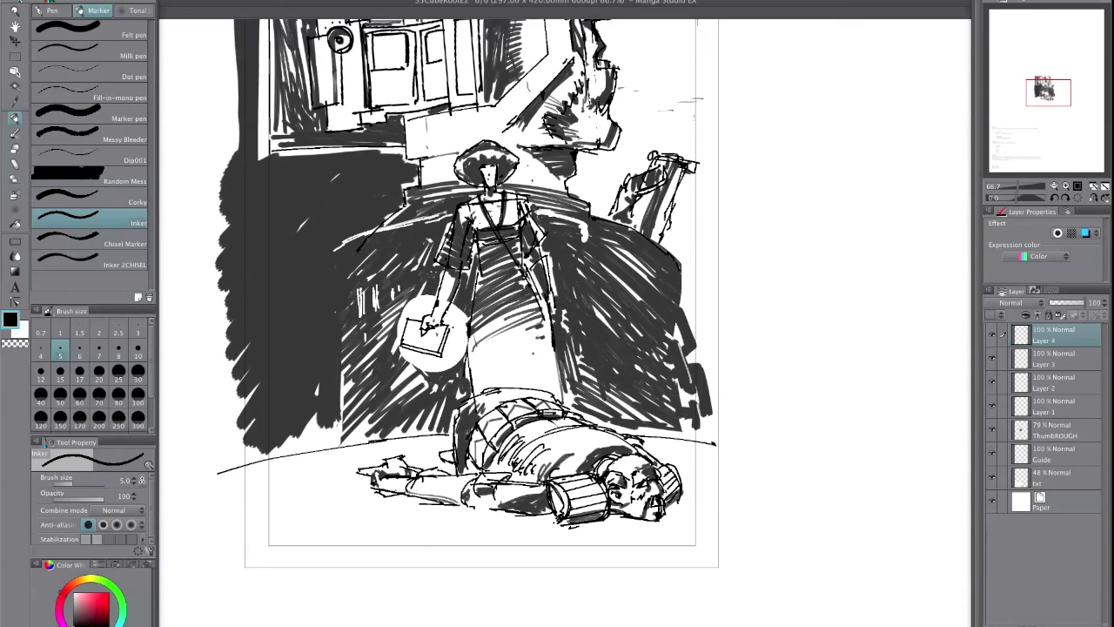
key("h")
left_click_drag(740, 371, 754, 360)
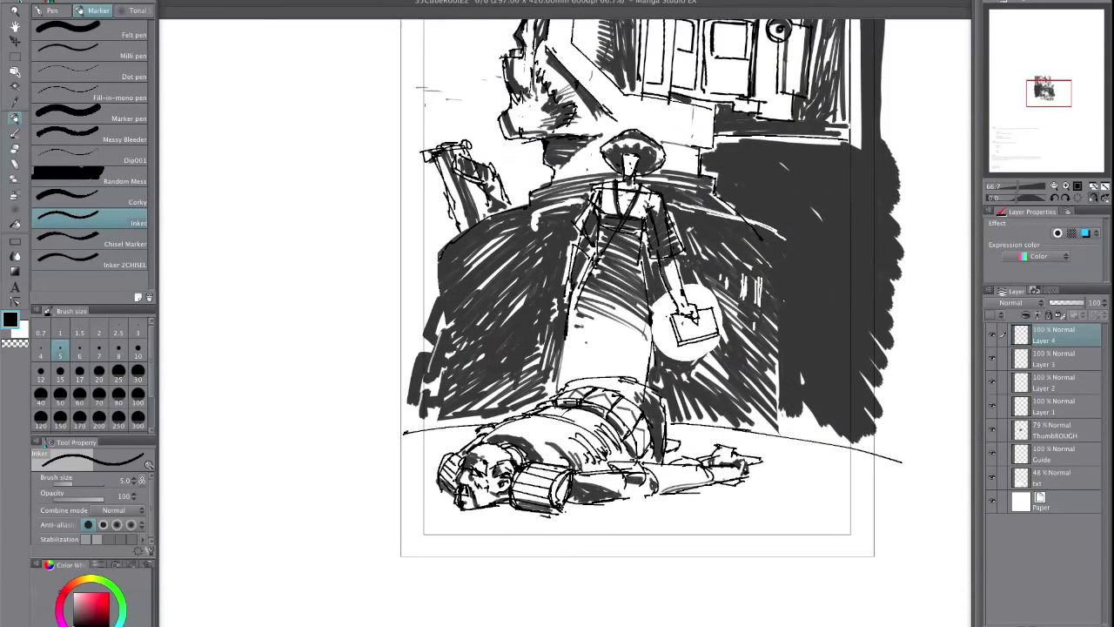
On the ThumbROUGH layer, roughen the cleared circle around the box into a radiating glow using the Smooth brush at size 20 with transparent colour.
key("b")
left_click(19, 345)
left_click(1044, 461)
left_click(1050, 435)
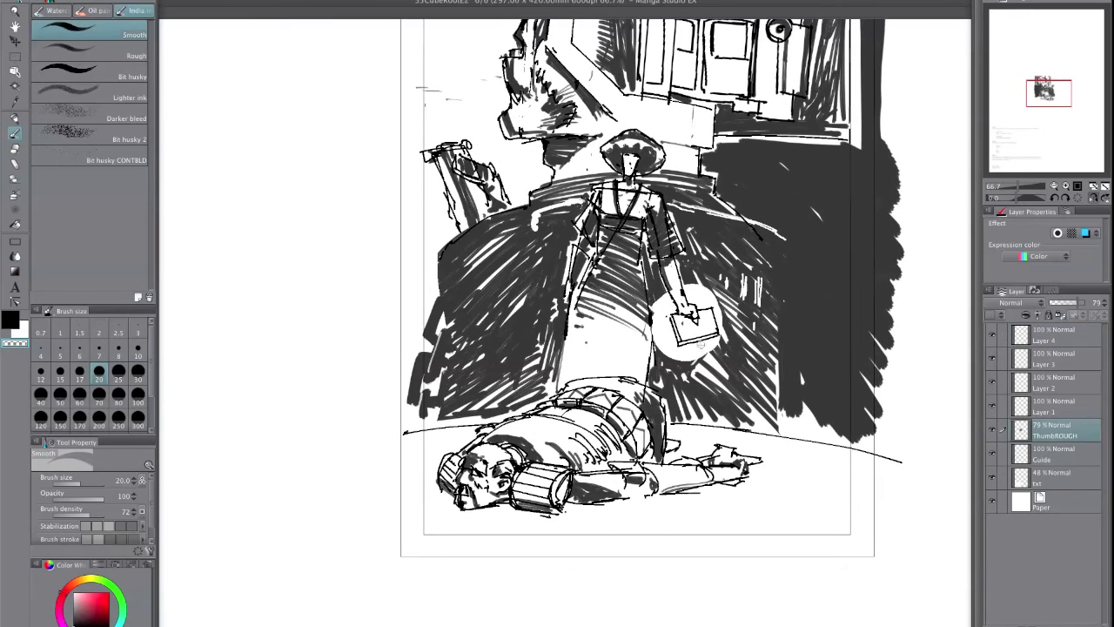
mouse_move(716, 350)
left_mouse_down()
mouse_move(729, 320)
mouse_move(686, 366)
mouse_move(670, 367)
left_mouse_up()
left_click_drag(708, 298, 711, 282)
left_click_drag(726, 286, 737, 277)
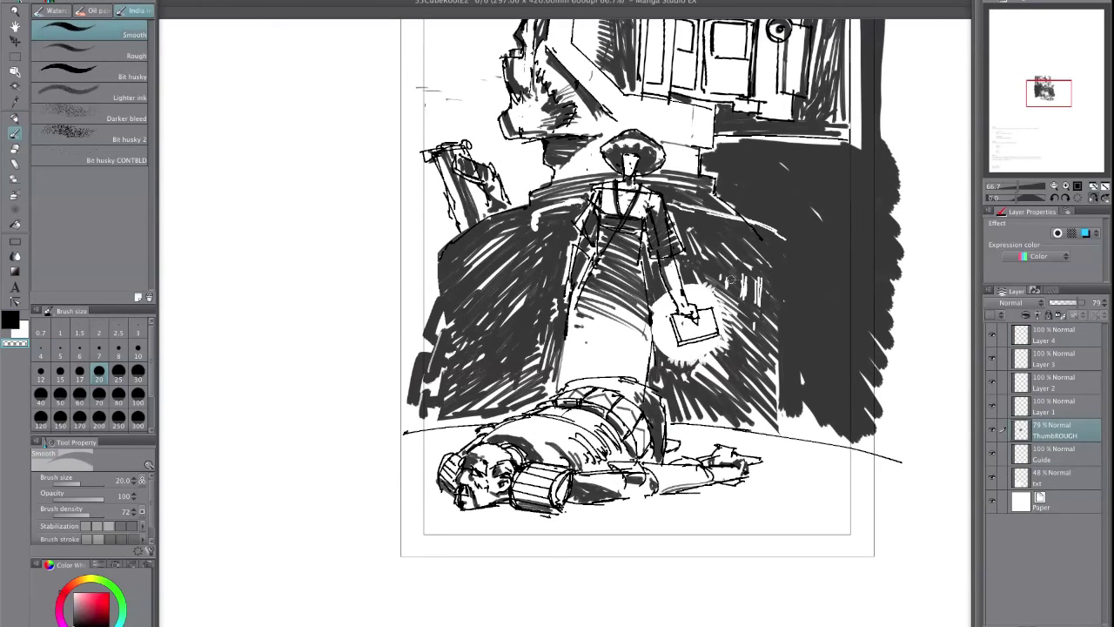
Switch back to black and fill the face and side of the box in the standing figure's hand.
key("c")
mouse_move(675, 319)
left_mouse_down()
mouse_move(694, 338)
mouse_move(707, 323)
mouse_move(715, 331)
mouse_move(678, 348)
left_mouse_up()
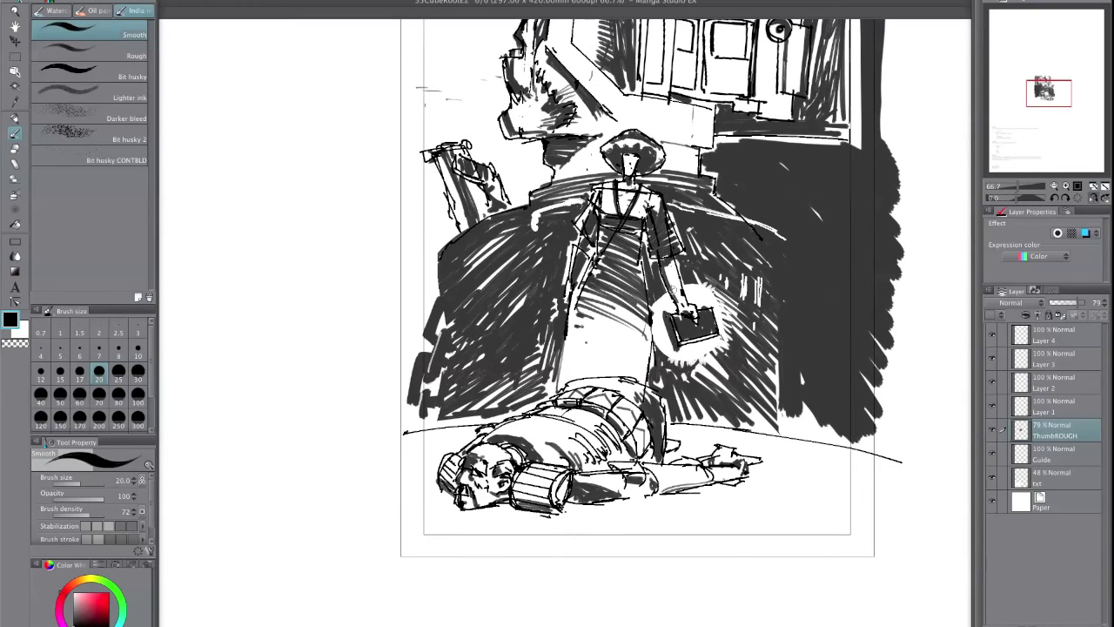
left_click_drag(589, 260, 575, 291)
key("super+z")
Erase small touches on the standing figure's sleeve with the Multiple layers eraser at size 10 and check the drawing in flipped view.
key("h")
key("h")
key("e")
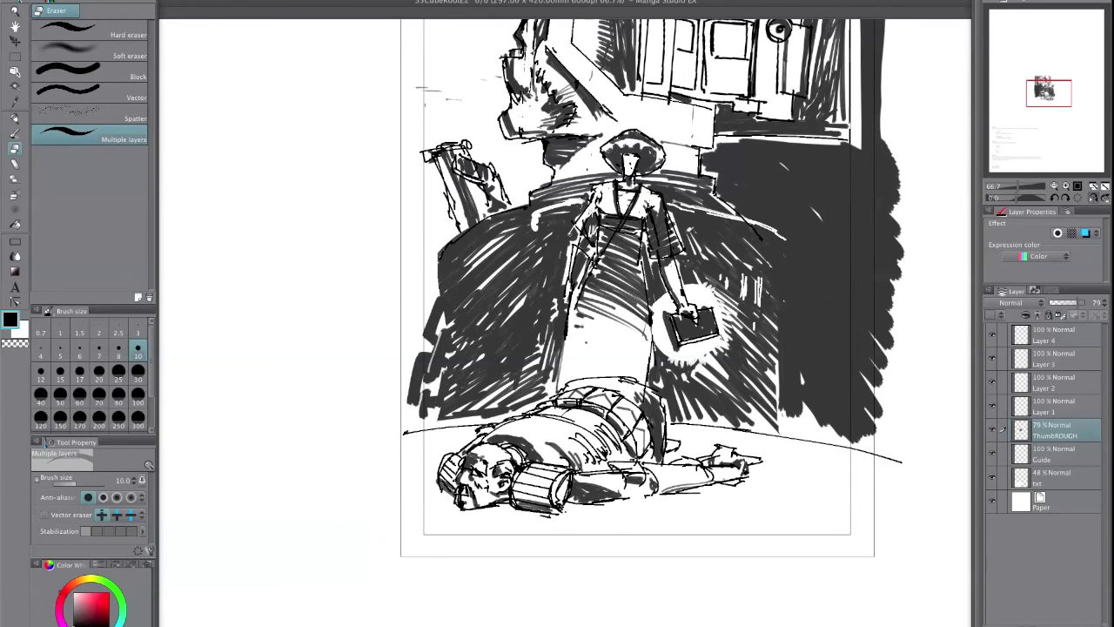
left_click_drag(588, 236, 593, 243)
key("h")
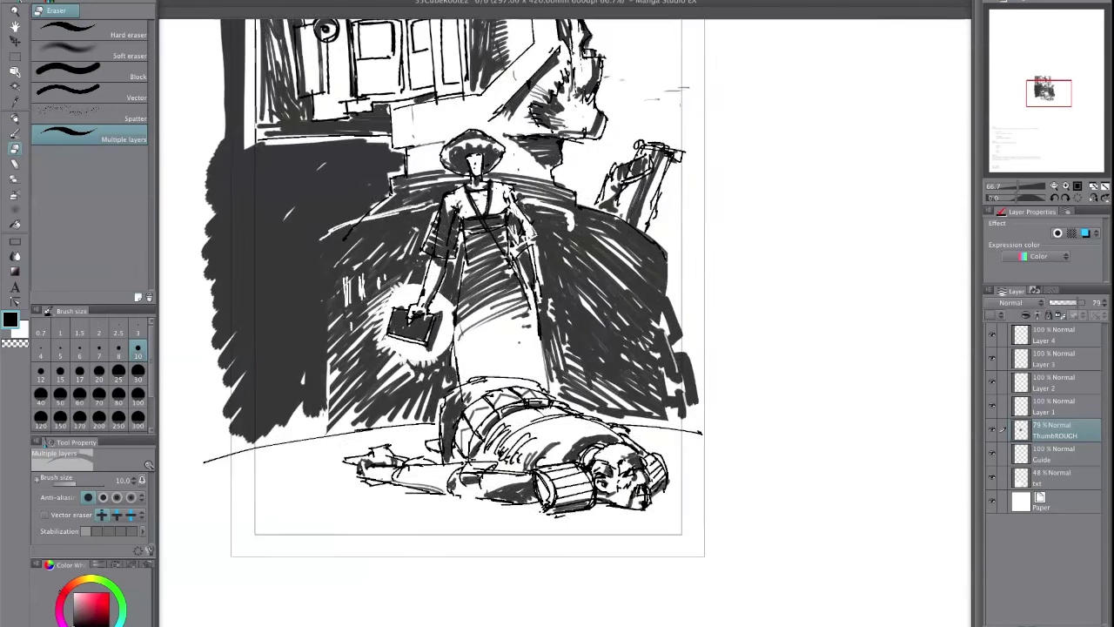
left_click_drag(583, 287, 605, 288)
key("h")
key("b")
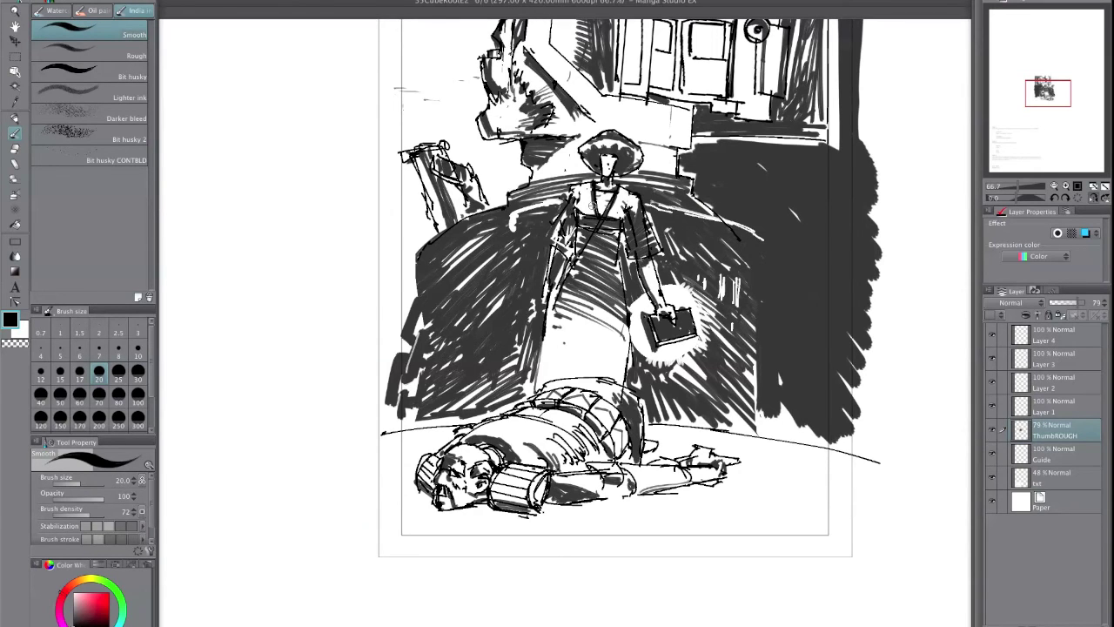
mouse_move(732, 383)
left_mouse_down()
mouse_move(701, 467)
mouse_move(671, 445)
mouse_move(636, 464)
mouse_move(644, 420)
left_mouse_up()
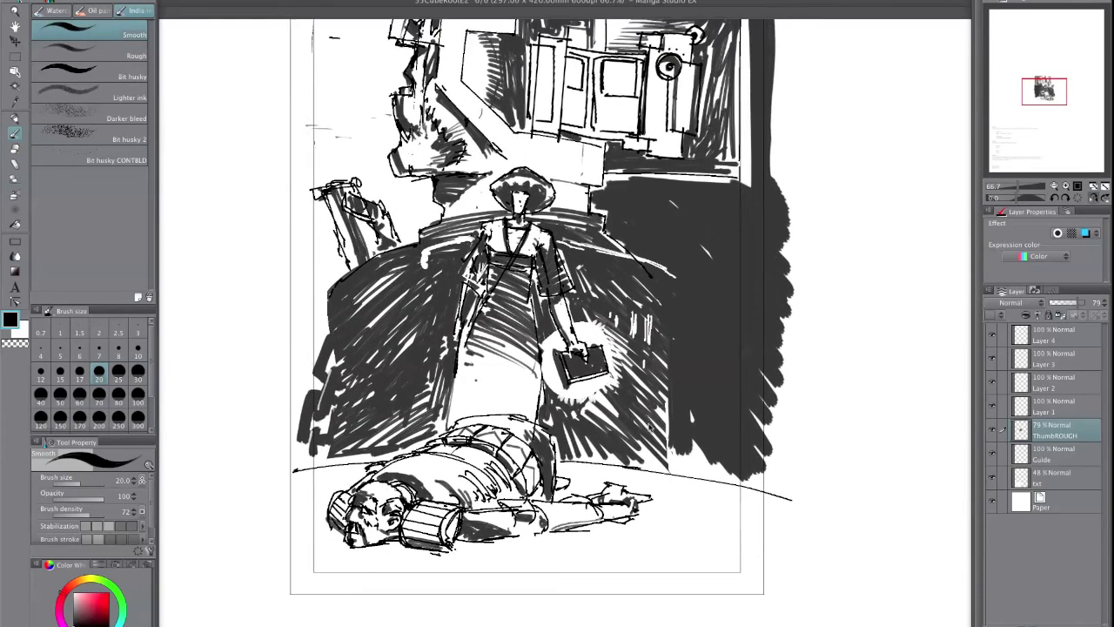
key("h")
left_click(1067, 362)
key("p")
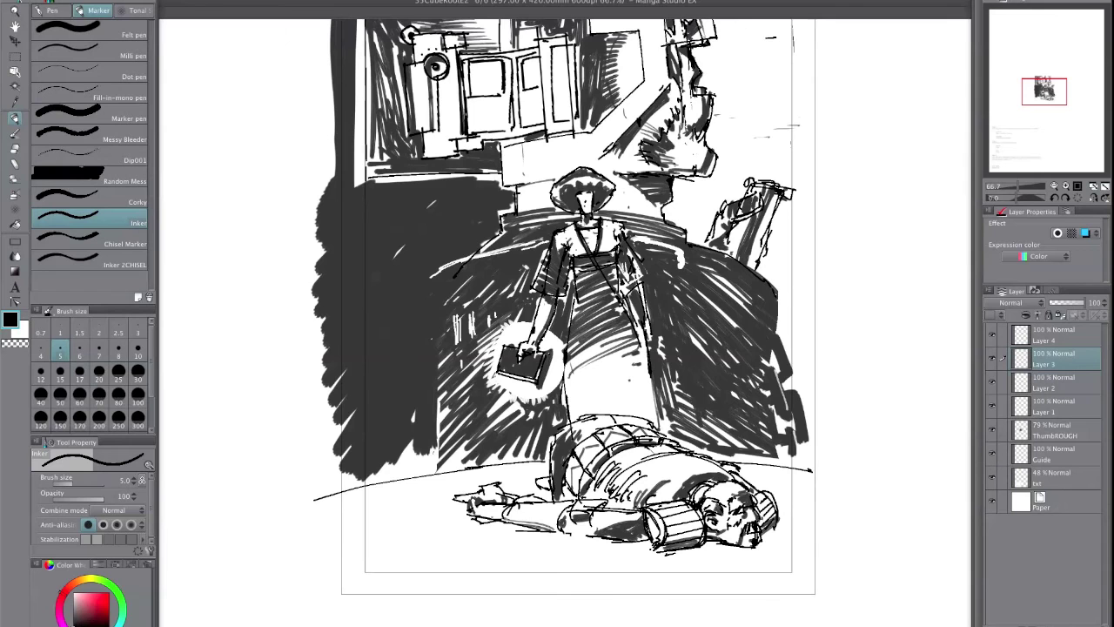
left_click(1067, 339)
key("e")
mouse_move(779, 462)
left_mouse_down()
mouse_move(813, 537)
mouse_move(814, 516)
left_mouse_up()
left_click(1053, 405)
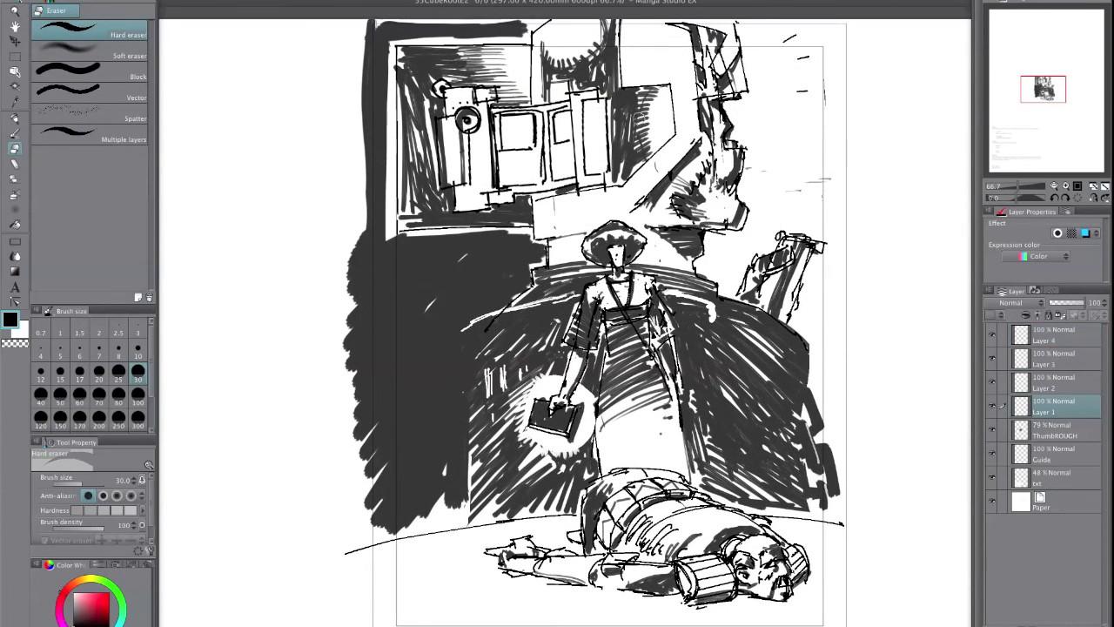
left_click_drag(677, 379, 662, 391)
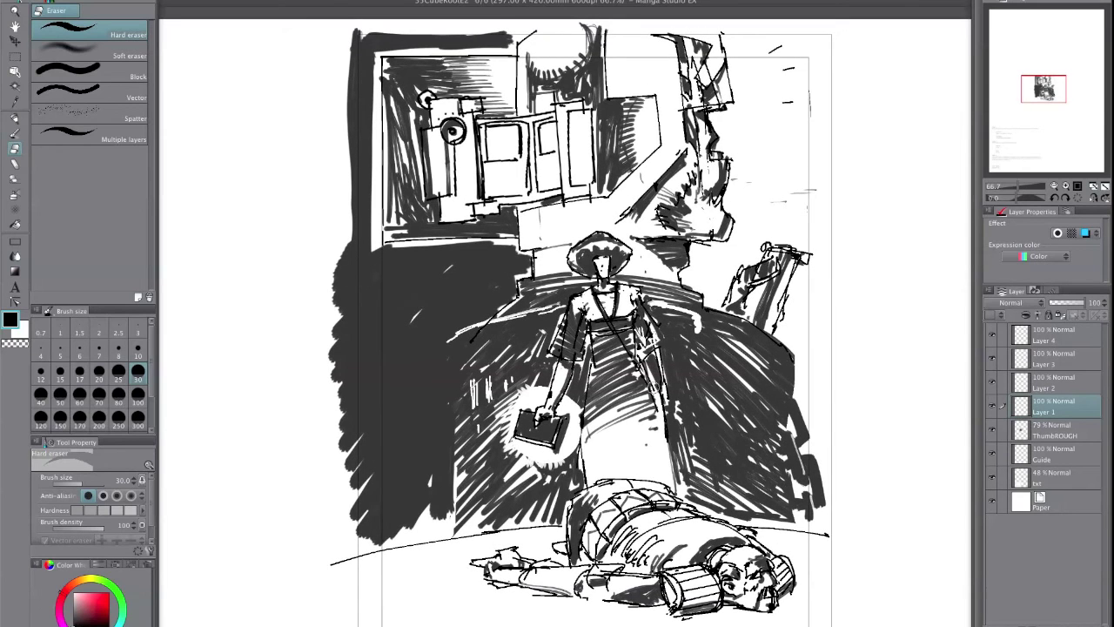
On the ThumbROUGH layer, fill the device's two central panels black and add black vertical strokes to its side sections.
left_click(1054, 433)
key("b")
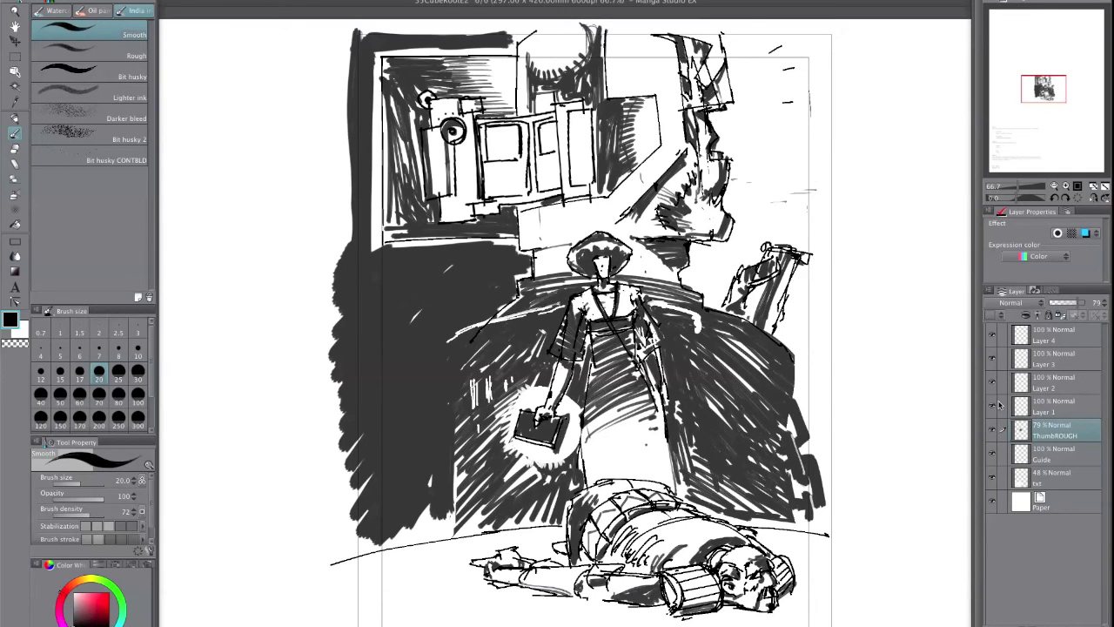
mouse_move(487, 129)
left_mouse_down()
mouse_move(522, 128)
mouse_move(522, 193)
mouse_move(500, 144)
mouse_move(520, 132)
mouse_move(541, 152)
mouse_move(495, 157)
mouse_move(482, 186)
mouse_move(510, 174)
mouse_move(555, 194)
mouse_move(537, 120)
left_mouse_up()
left_click_drag(480, 143, 479, 178)
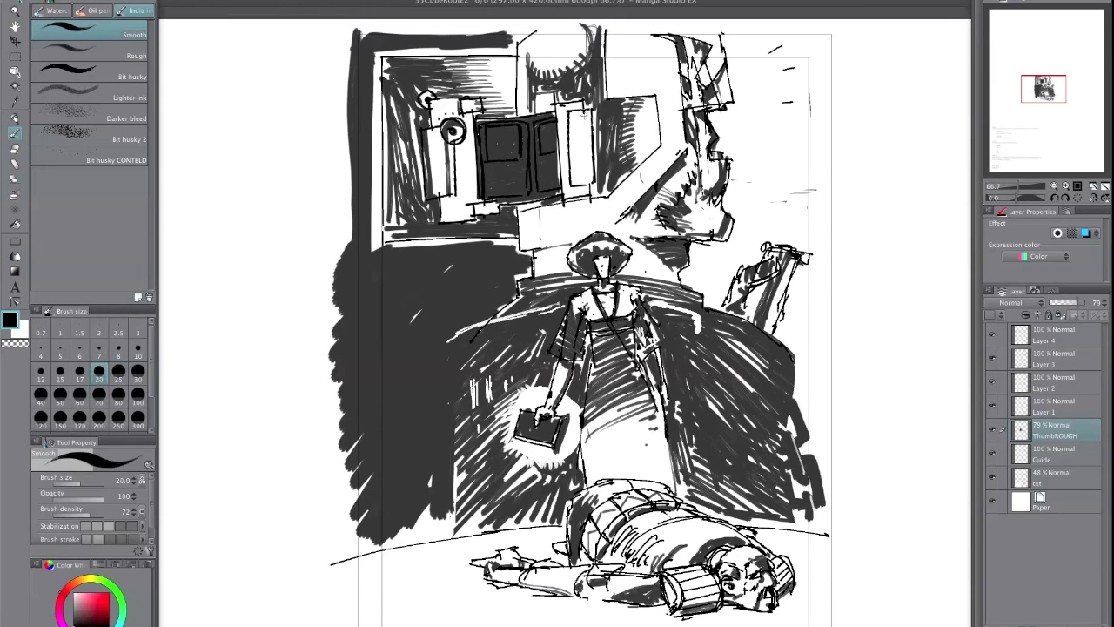
mouse_move(583, 108)
left_mouse_down()
mouse_move(585, 195)
mouse_move(588, 185)
left_mouse_up()
left_click_drag(458, 146, 460, 219)
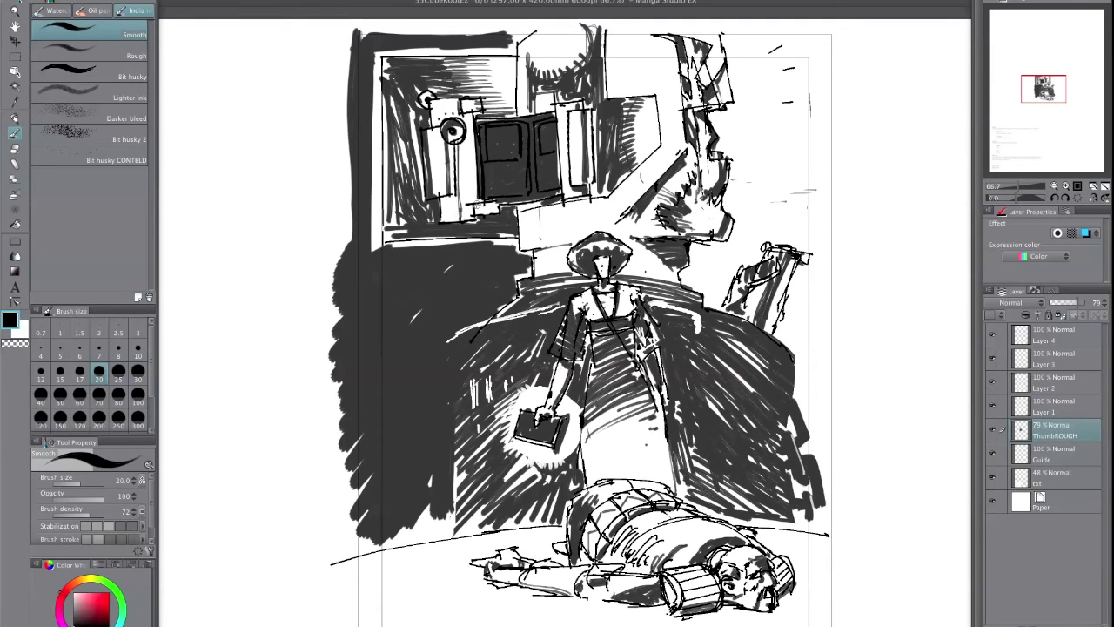
Erase white frames, an emblem and short text lines out of the device's black panels with the Multiple layers eraser at size 10.
key("e")
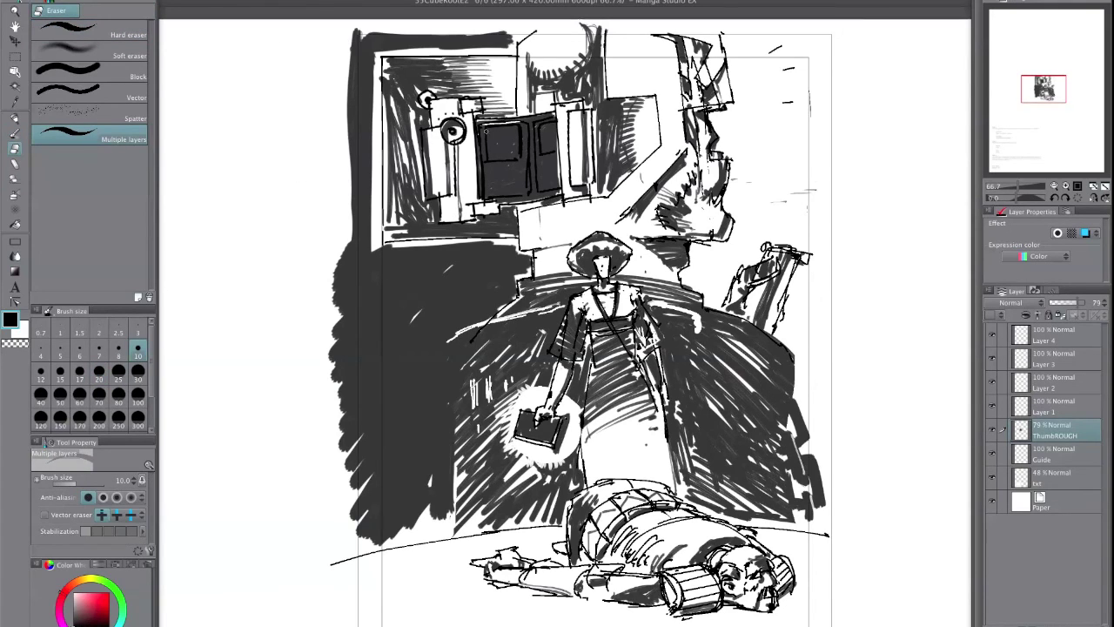
left_click_drag(523, 122, 524, 193)
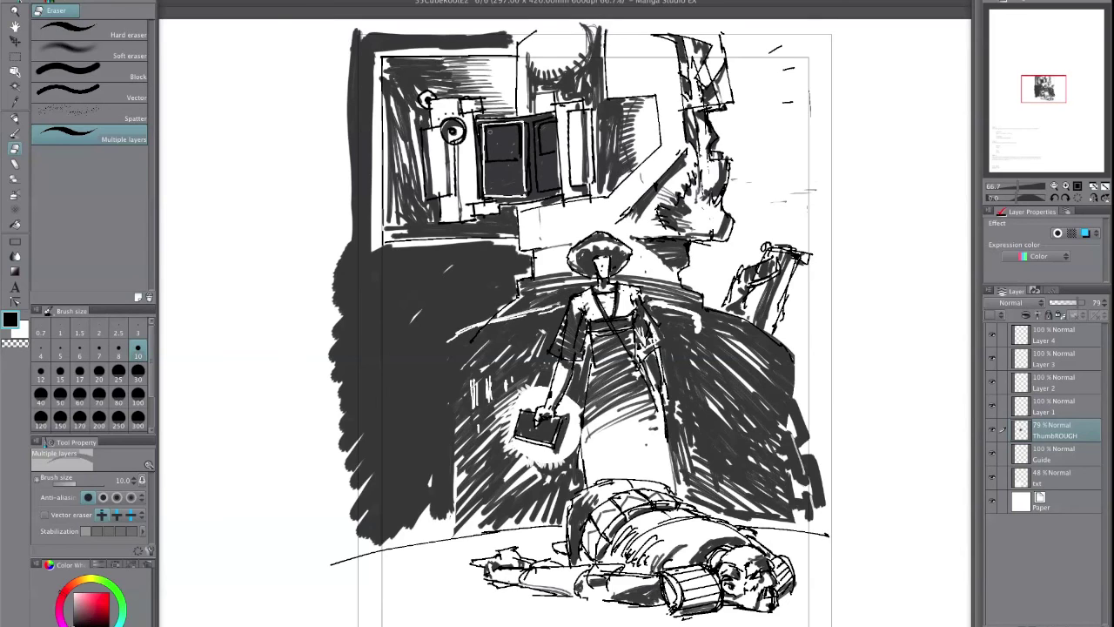
left_click_drag(502, 127, 519, 124)
left_click_drag(488, 159, 515, 157)
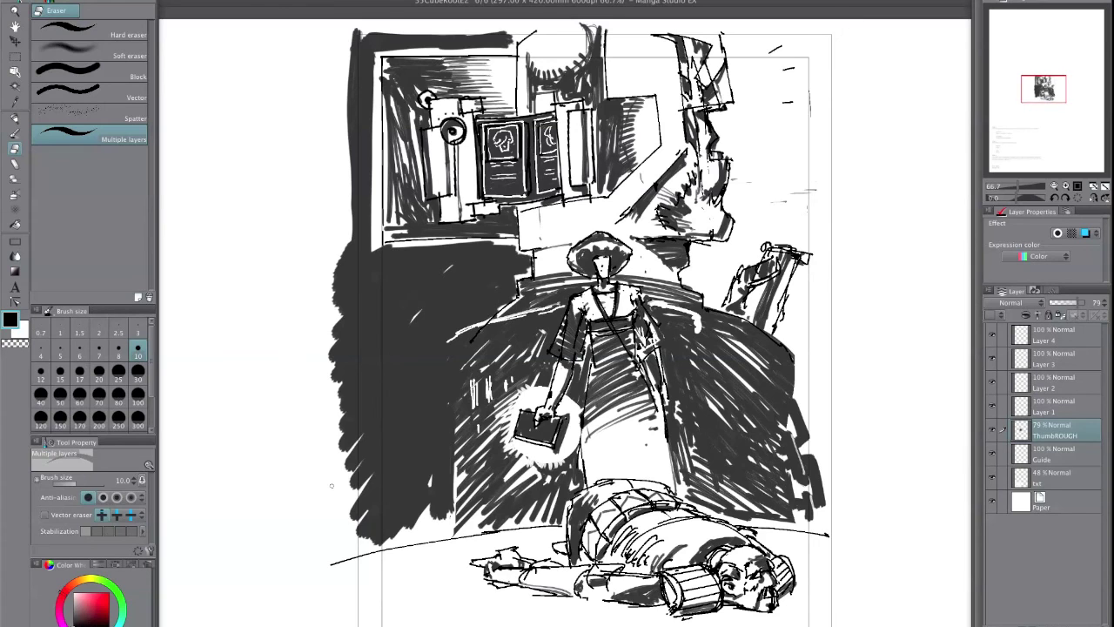
Brush black shadows on the ground beside the lying figure's head and along the legs with the Smooth brush at size 20.
key("space")
mouse_move(764, 554)
left_mouse_down()
mouse_move(721, 482)
mouse_move(710, 499)
mouse_move(763, 525)
mouse_move(744, 528)
left_mouse_up()
key("b")
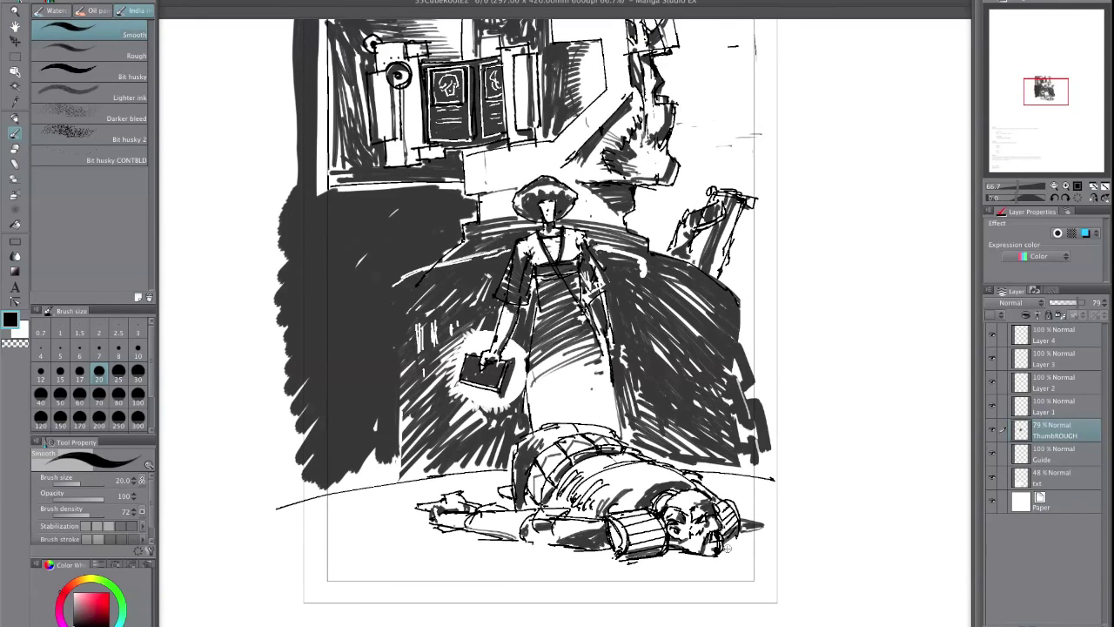
left_click_drag(477, 507, 511, 500)
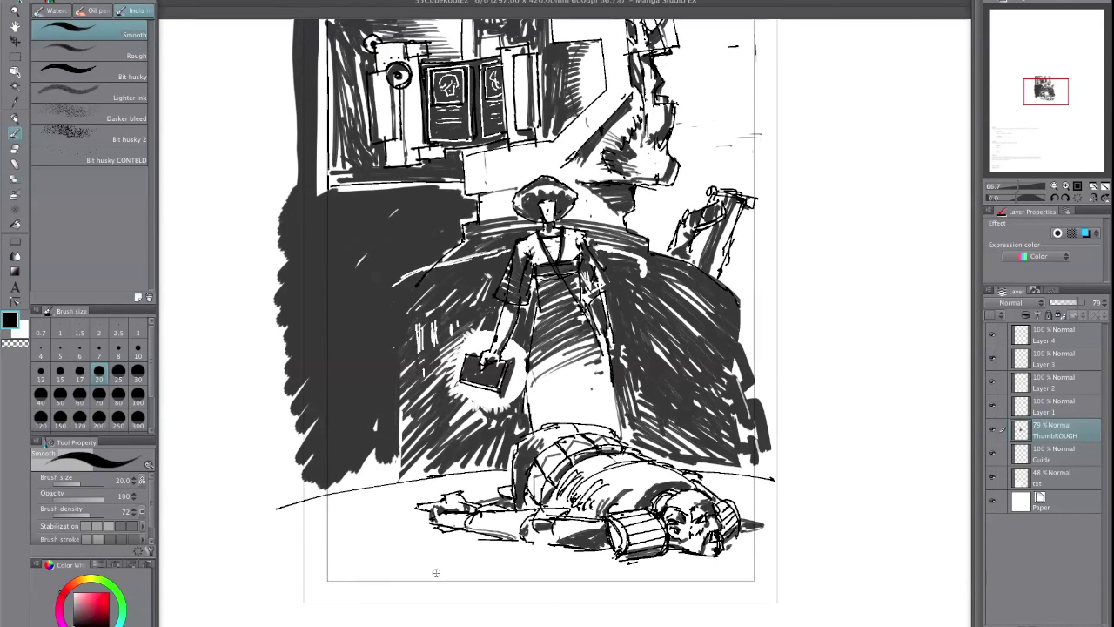
On Layer 4, ink the panel's lower border along the inner guide with the Inker marker and erase the horizon line's ends outside it.
left_click(1055, 335)
key("p")
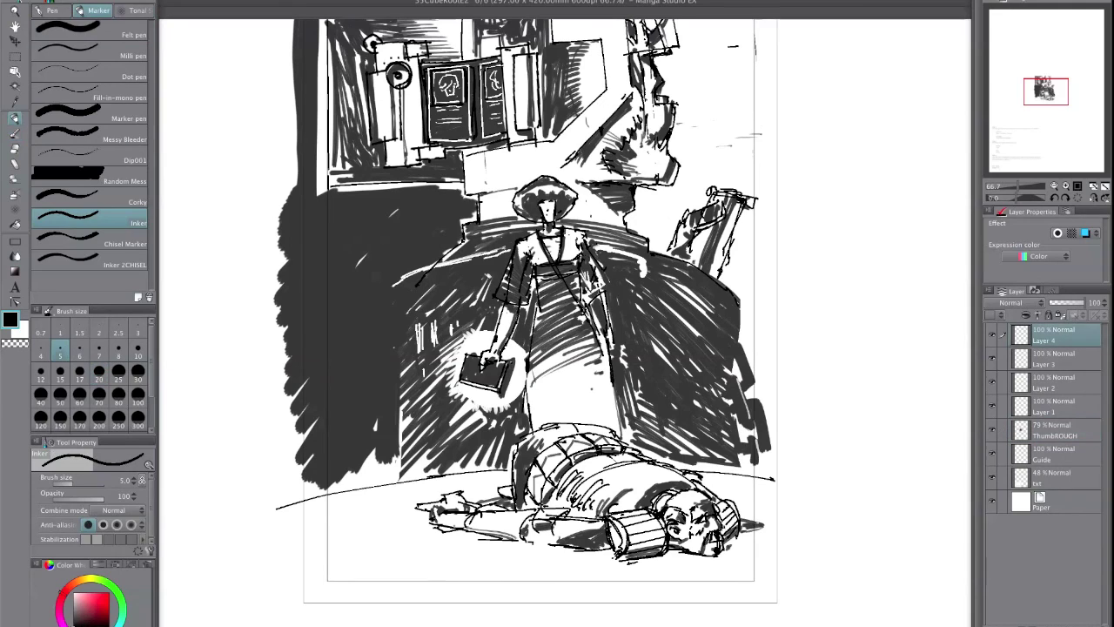
left_click_drag(755, 475, 752, 574)
mouse_move(328, 490)
left_mouse_down()
mouse_move(327, 579)
mouse_move(754, 580)
left_mouse_up()
key("e")
left_click_drag(276, 509, 325, 494)
left_click_drag(759, 476, 777, 480)
mouse_move(797, 228)
left_mouse_down()
mouse_move(798, 305)
mouse_move(791, 249)
left_mouse_up()
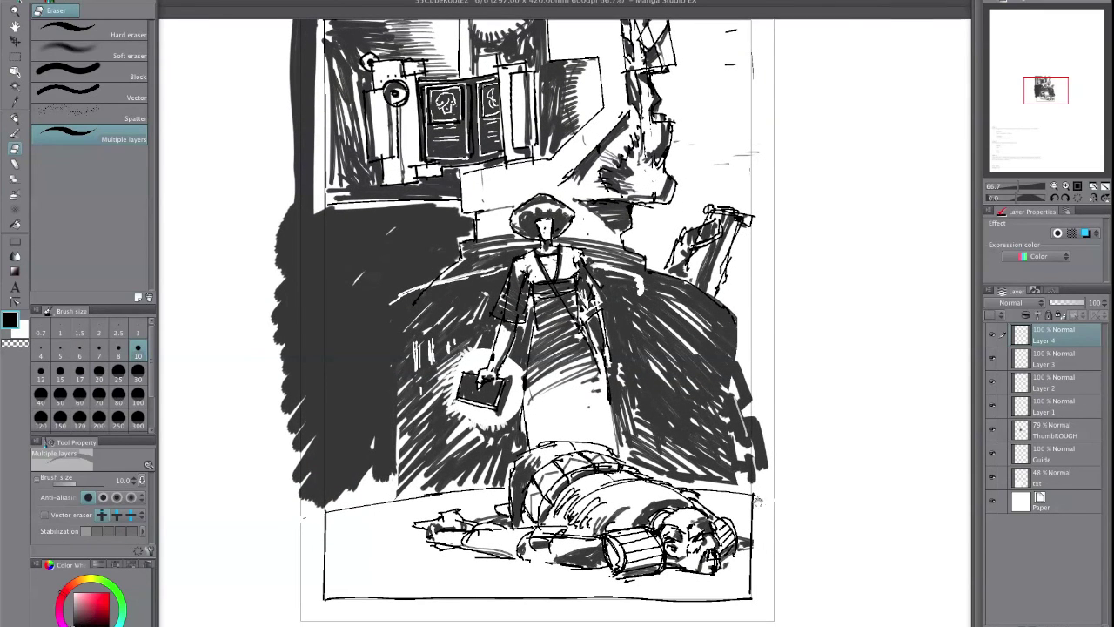
Check the page in flipped view and save the file.
key("p")
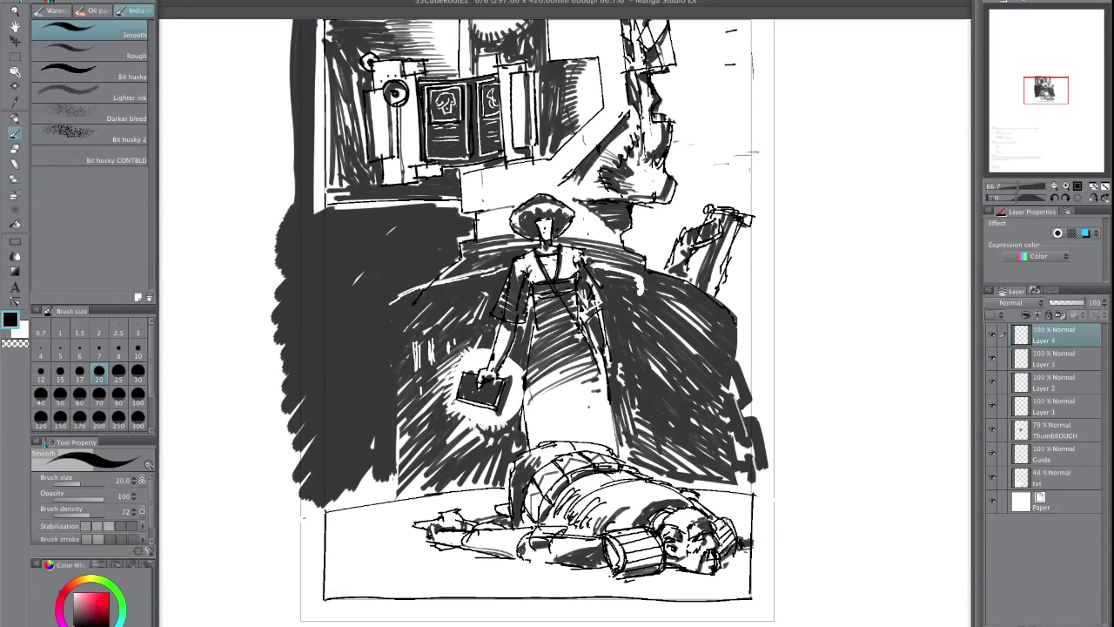
key("space")
key("h")
left_click_drag(723, 542, 718, 554)
key("h")
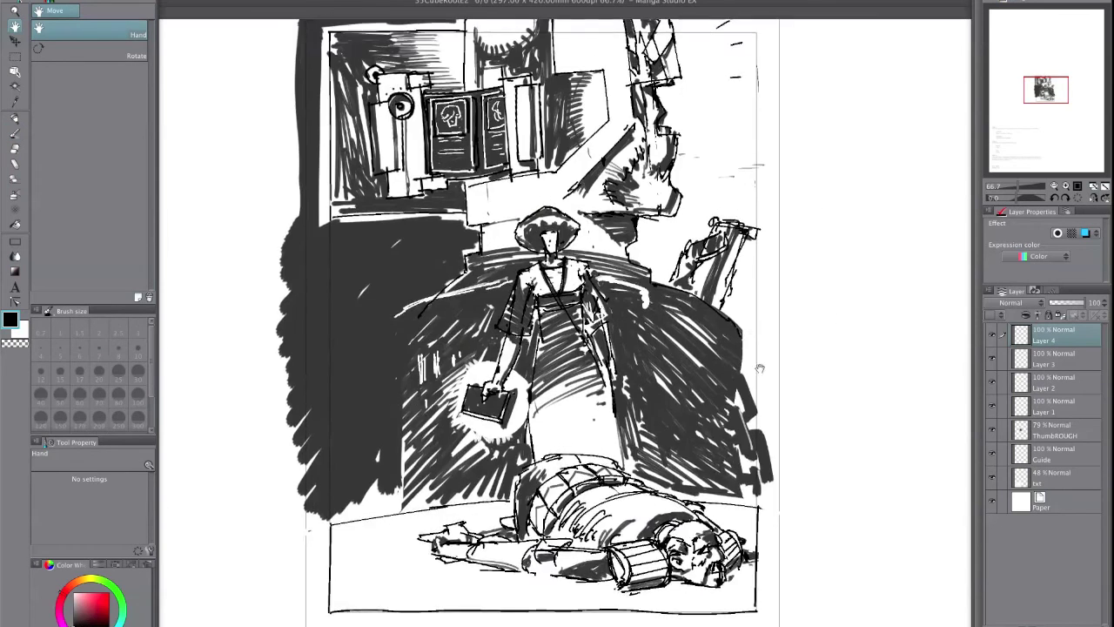
left_click_drag(750, 332, 769, 389)
key("super+s")
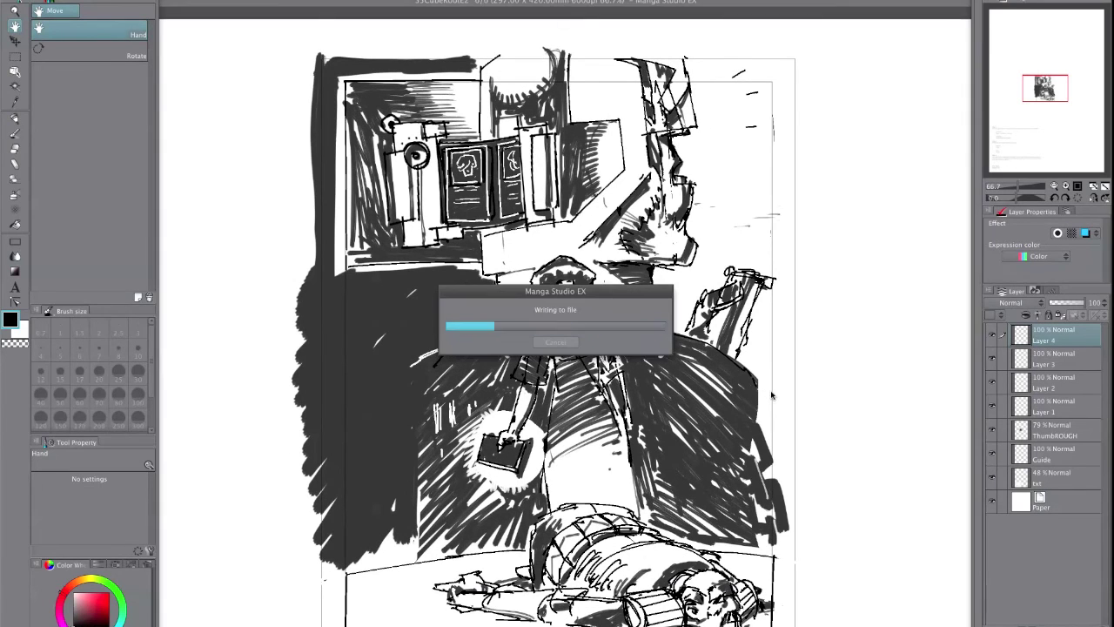
Merge Layers 4 to 1 down into ThumbROUGH, give it a blue layer colour and set its opacity to 35%.
key("ctrl+e")
key("ctrl+e")
key("ctrl+e")
key("ctrl+e")
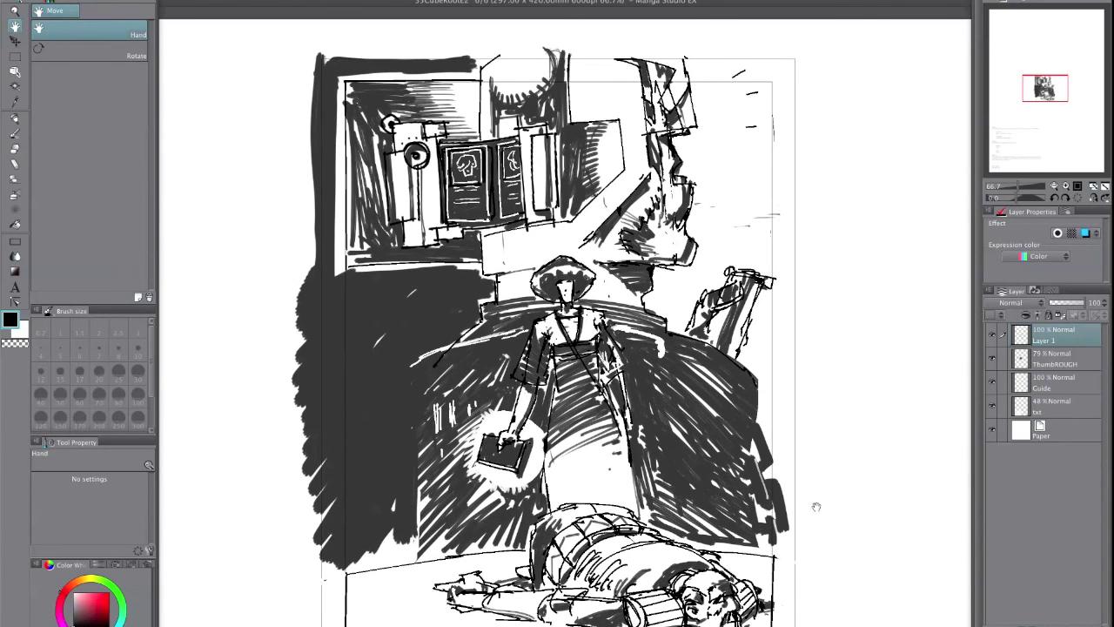
left_click_drag(1085, 307, 1060, 305)
Select the Guide layer together with ThumbROUGH and scale the small rough up to about 396% to fill the page frame.
left_click(1062, 362, "shift")
scroll(745, 459, "down", 7)
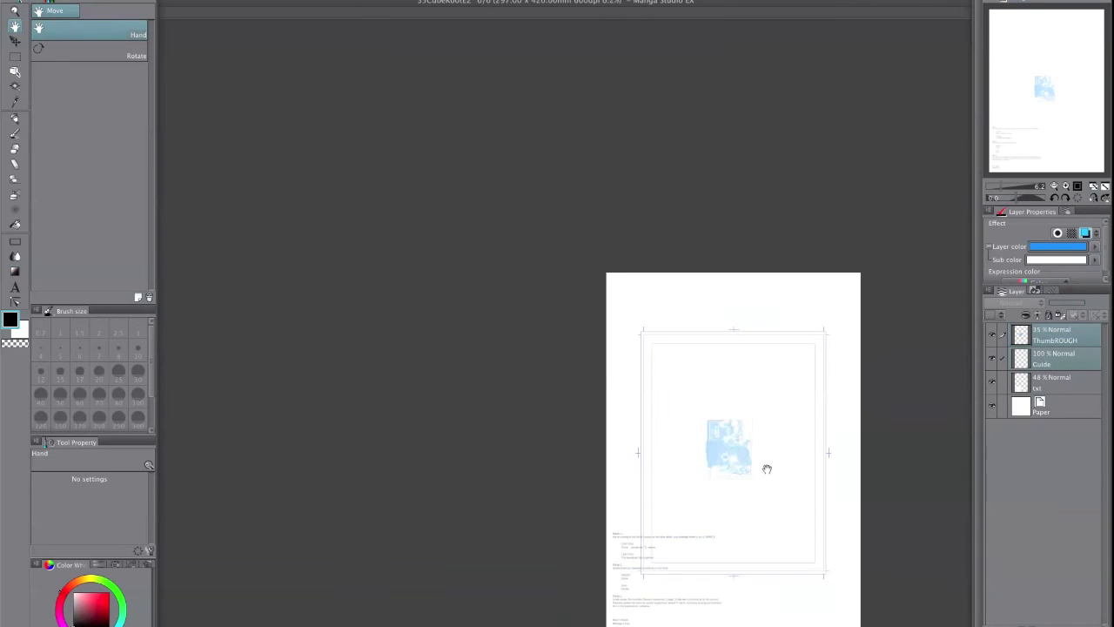
scroll(767, 468, "up", 2)
left_click_drag(766, 468, 658, 358)
key("ctrl+t")
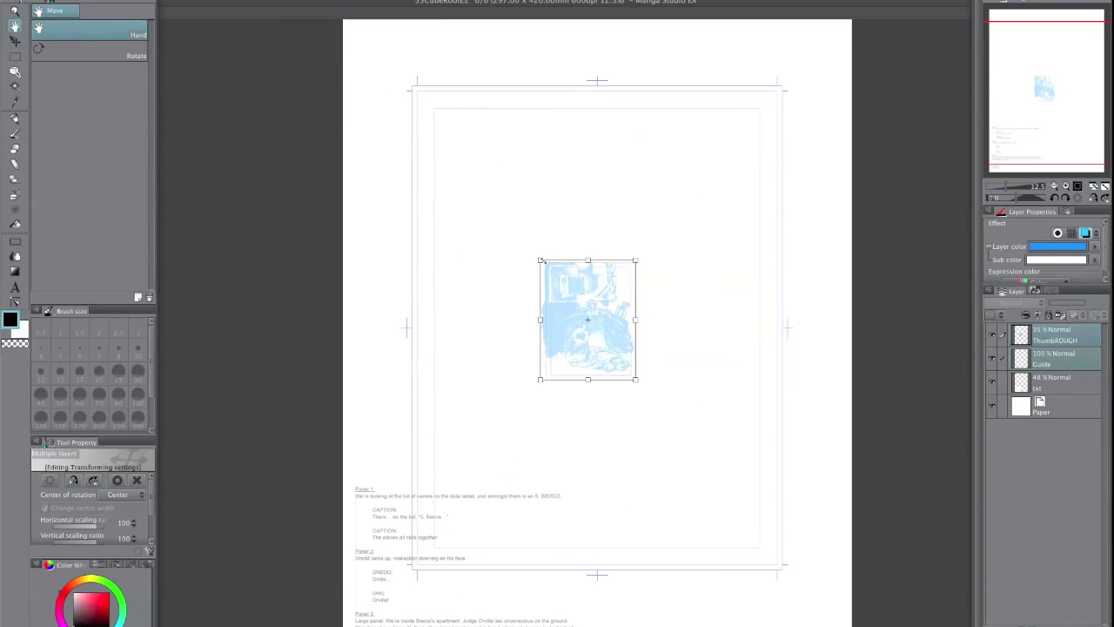
left_click_drag(545, 263, 424, 88)
left_click_drag(635, 380, 779, 559)
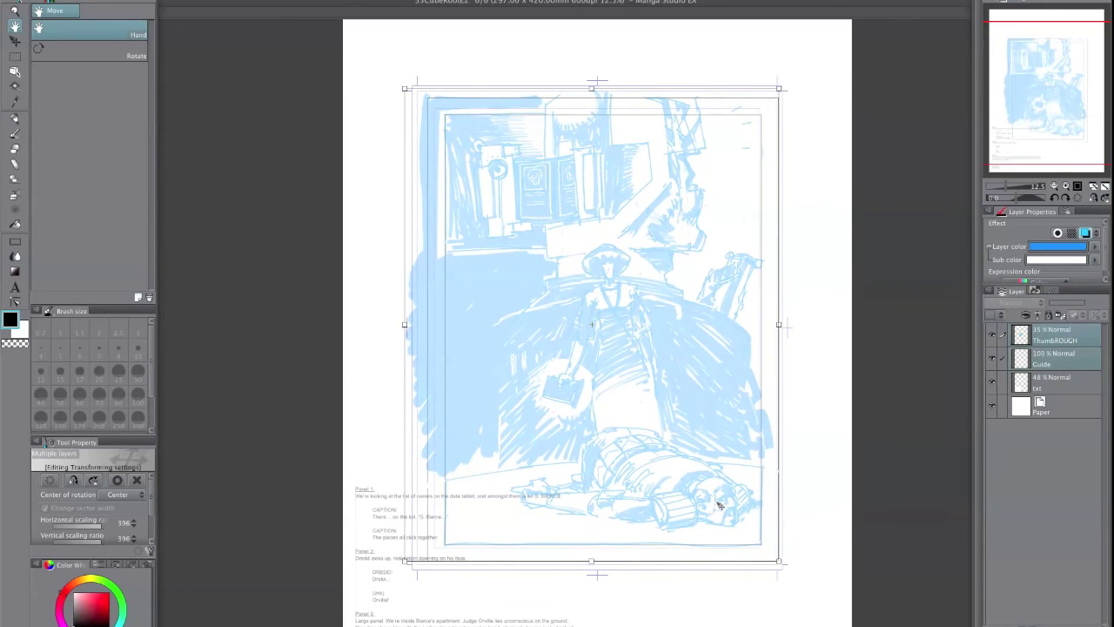
Fine-tune the enlarged rough's position and scale it to 398% to match the page frame, and apply the transformation.
left_click_drag(729, 507, 730, 501)
left_click_drag(404, 555, 397, 563)
left_click_drag(403, 82, 403, 90)
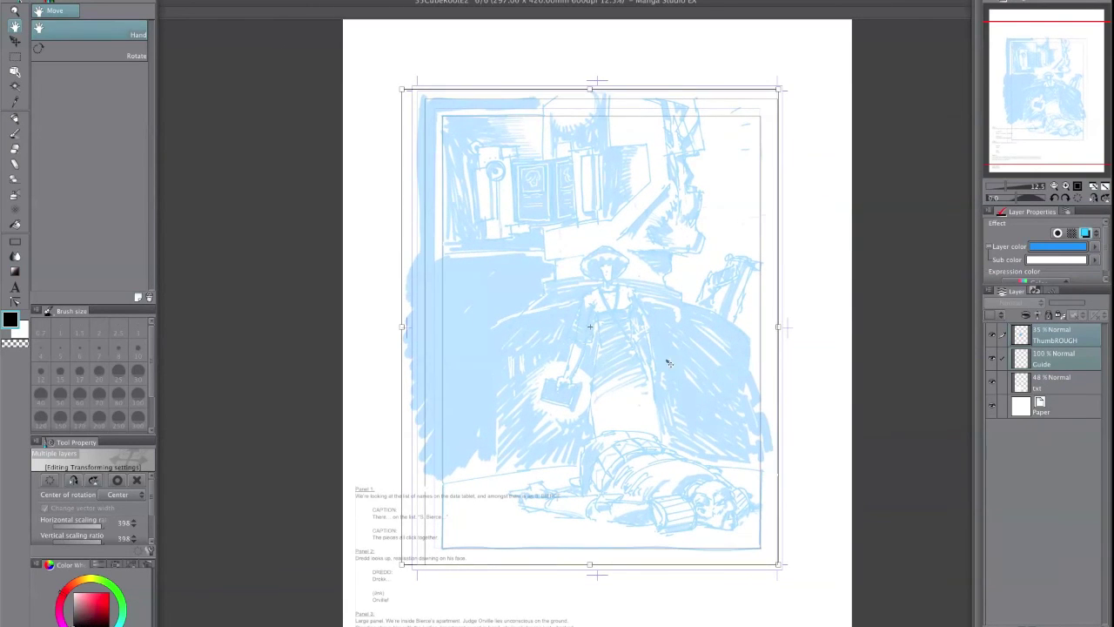
left_click_drag(667, 364, 668, 370)
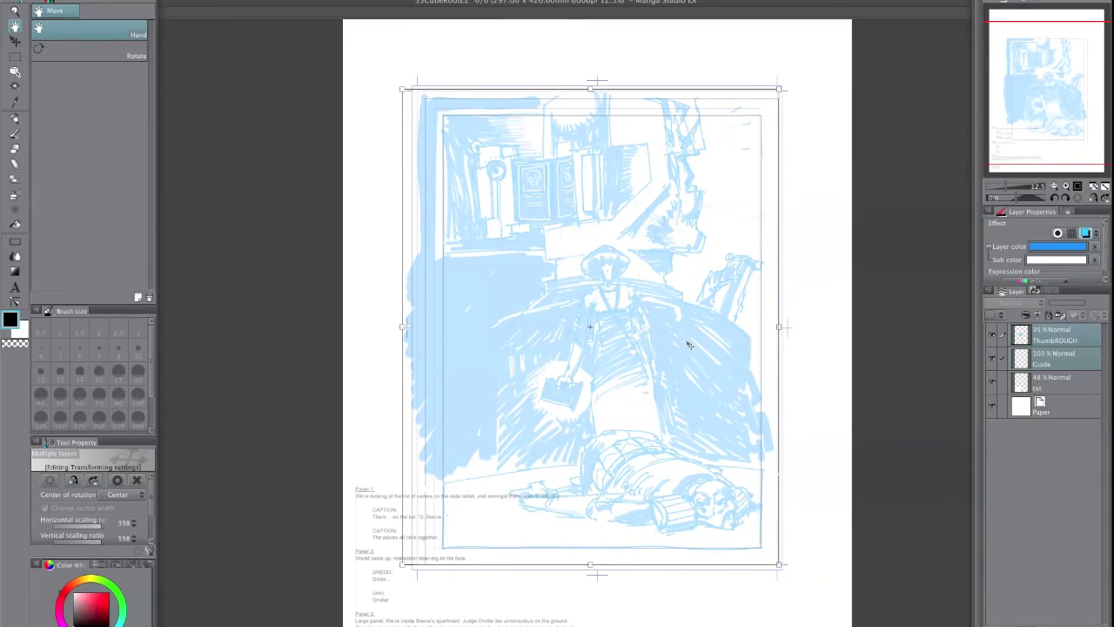
key("Return")
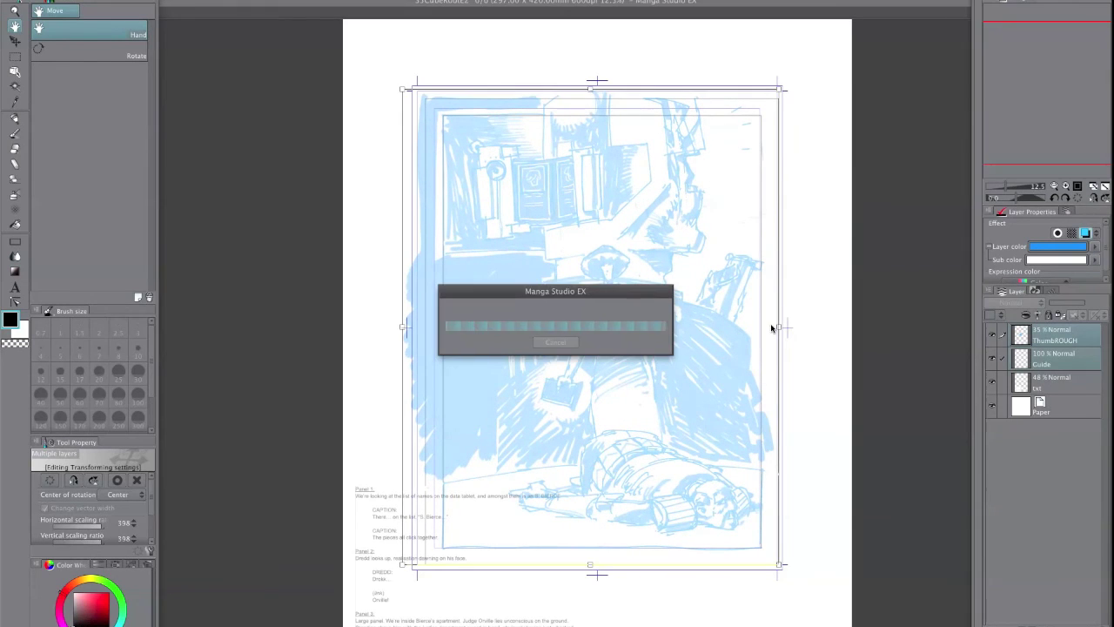
scroll(631, 456, "up", 2)
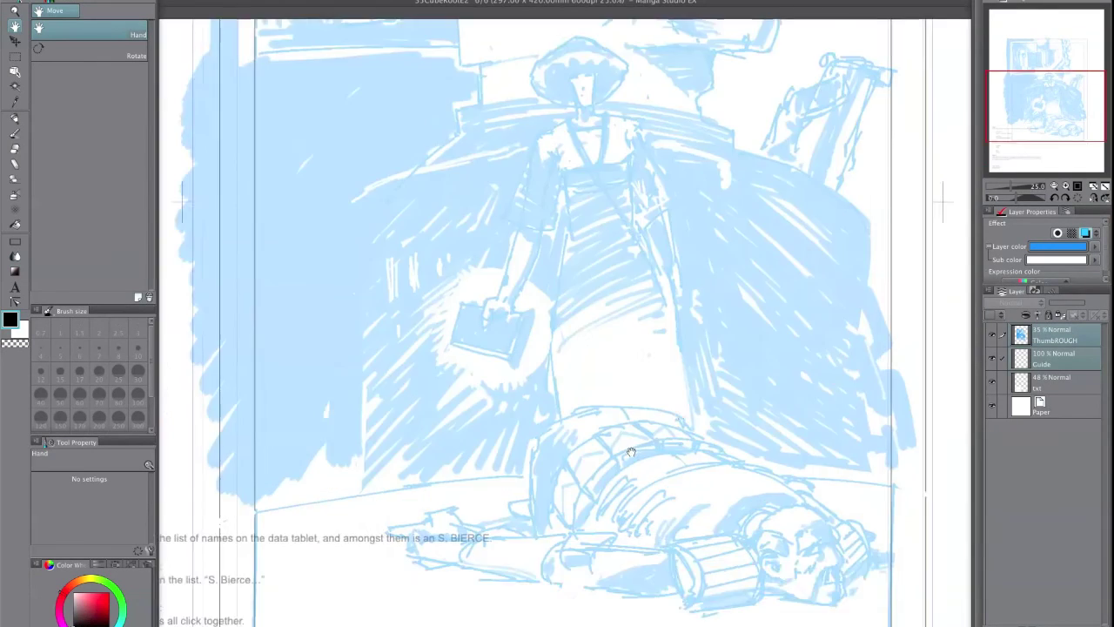